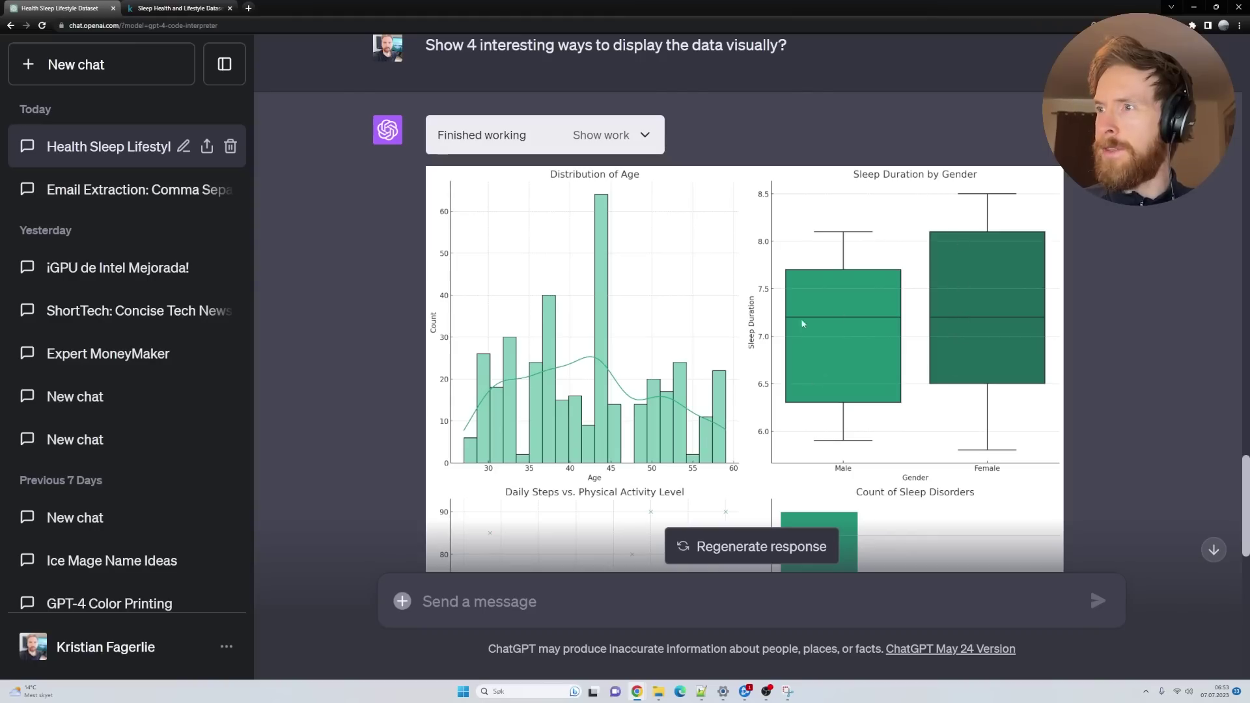
# Scroll down past the earlier chart conversation toward a fresh GPT-4 chat page
pyautogui.scroll(-5, 684, 302)
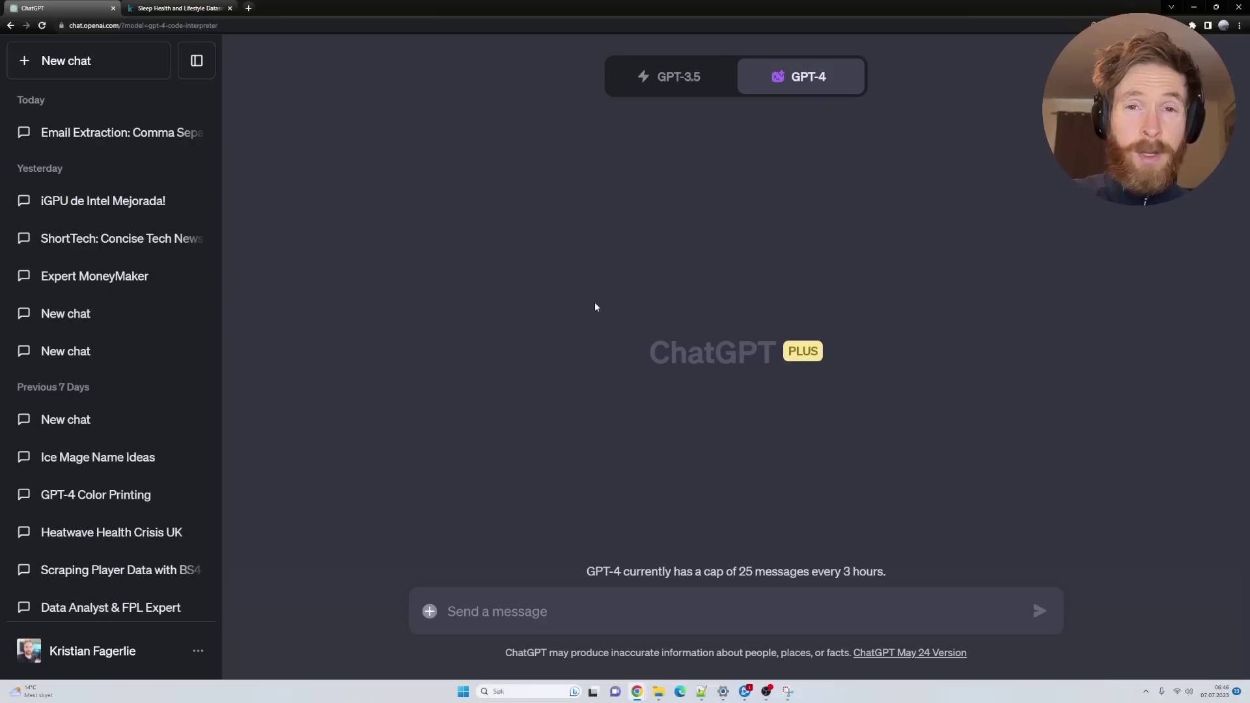
# Confirm Code interpreter is on in Settings > Beta features and select GPT-4 Code Interpreter
pyautogui.click(208, 656)
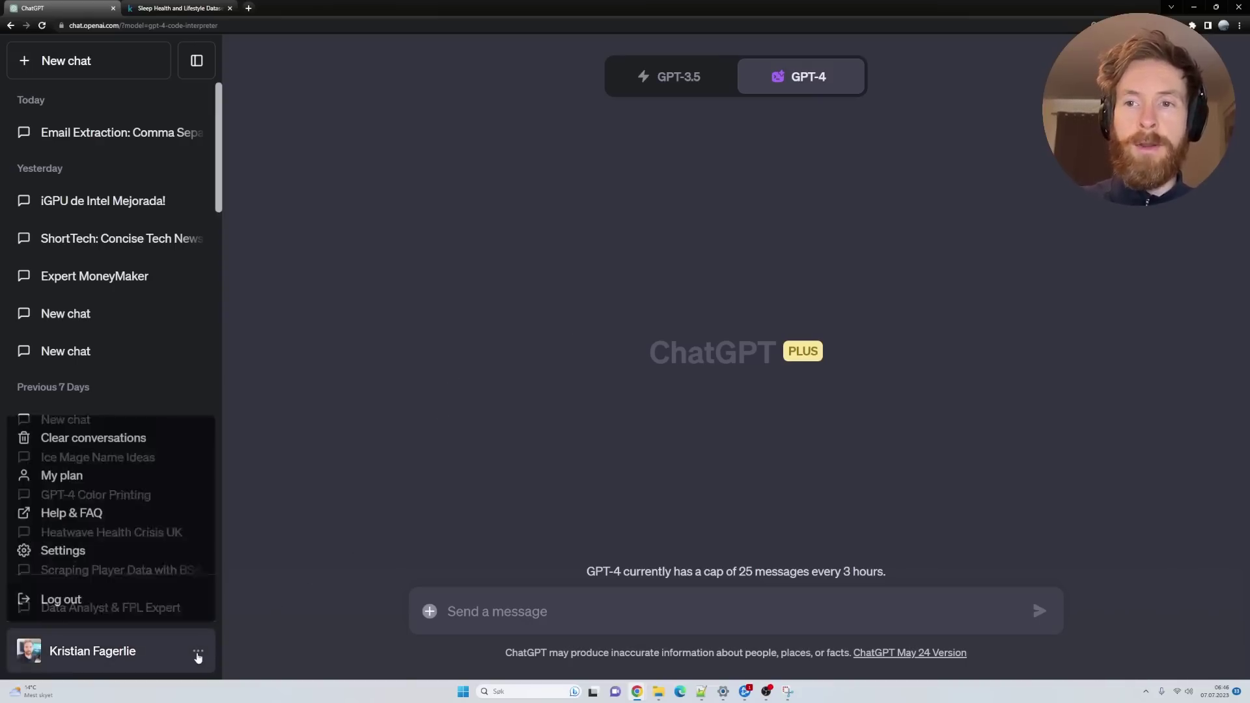
pyautogui.click(101, 555)
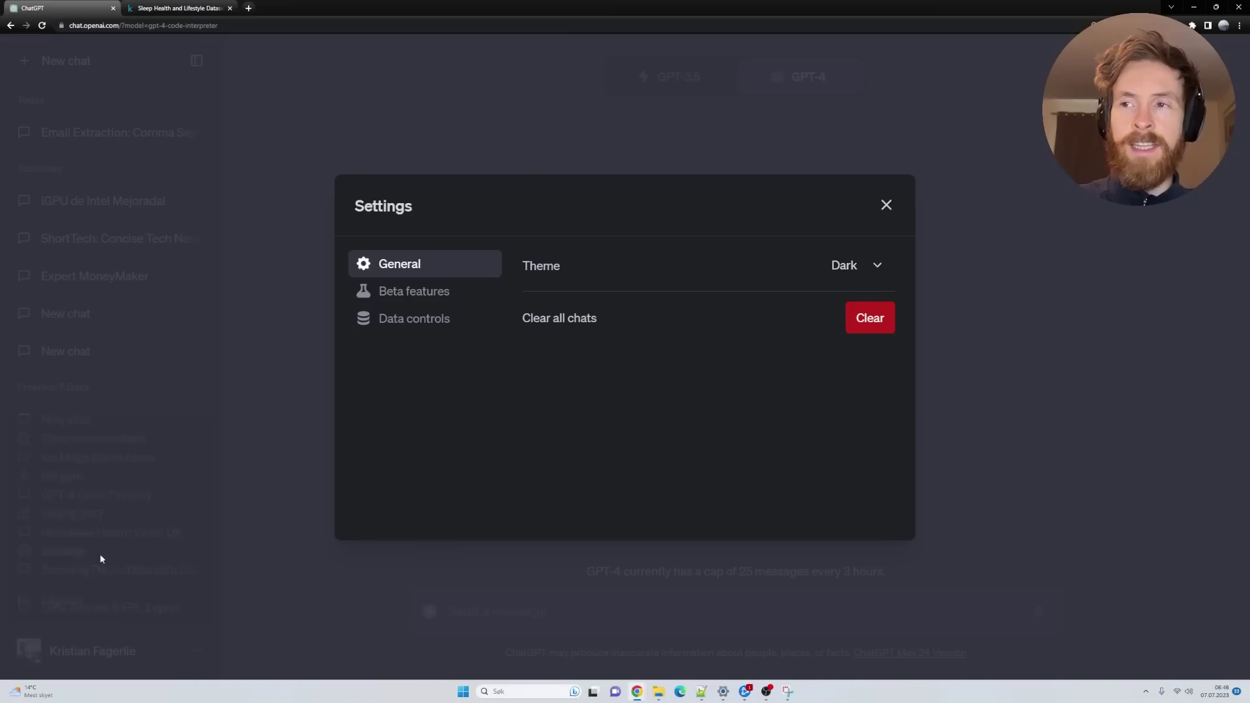
pyautogui.click(420, 291)
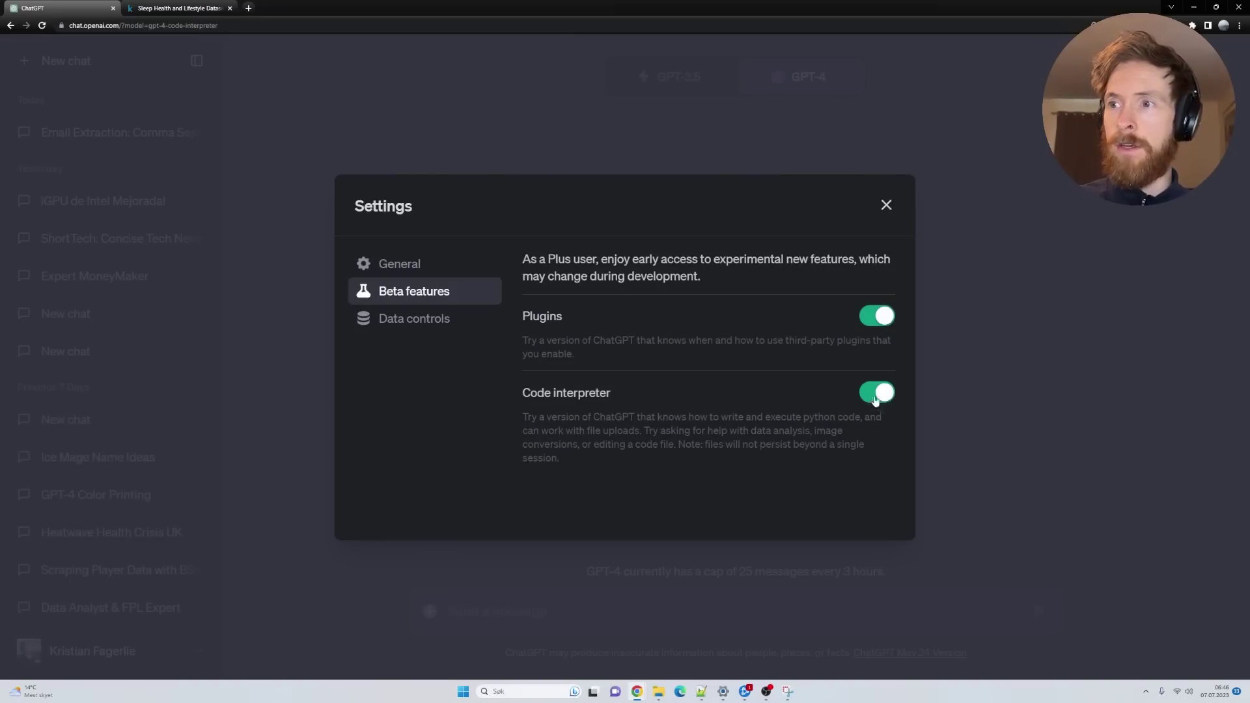
pyautogui.click(886, 205)
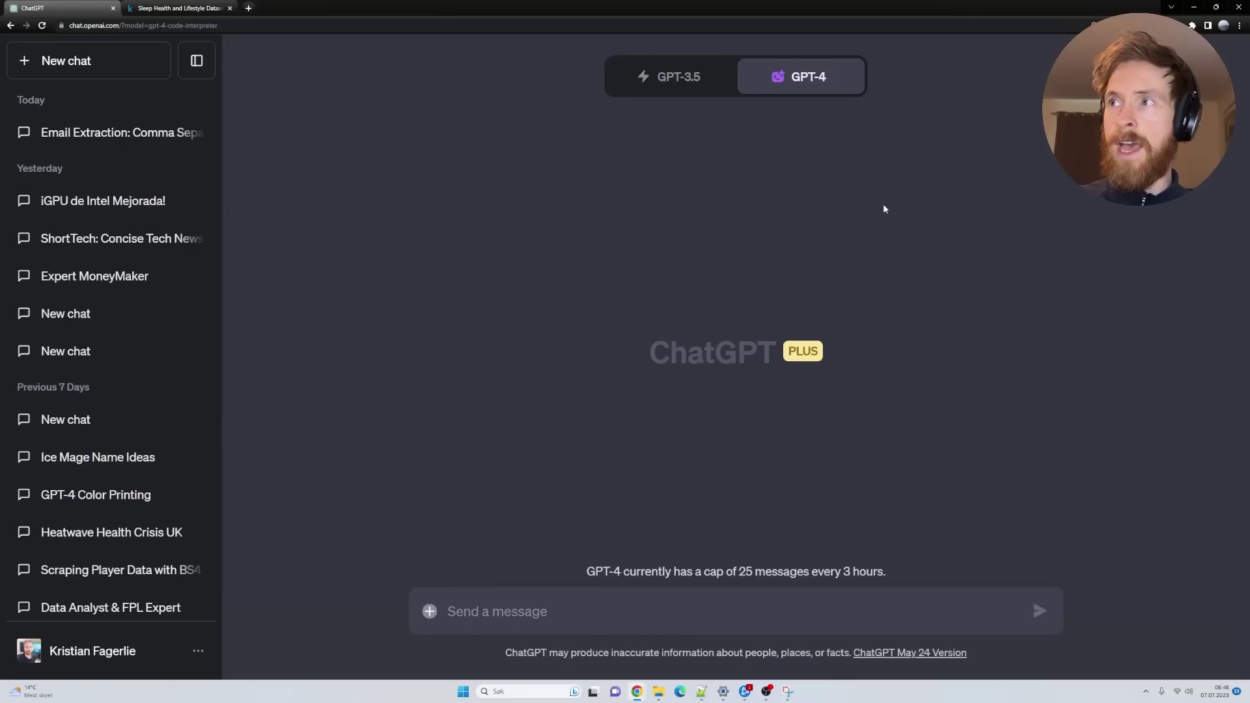
pyautogui.moveTo(813, 81)
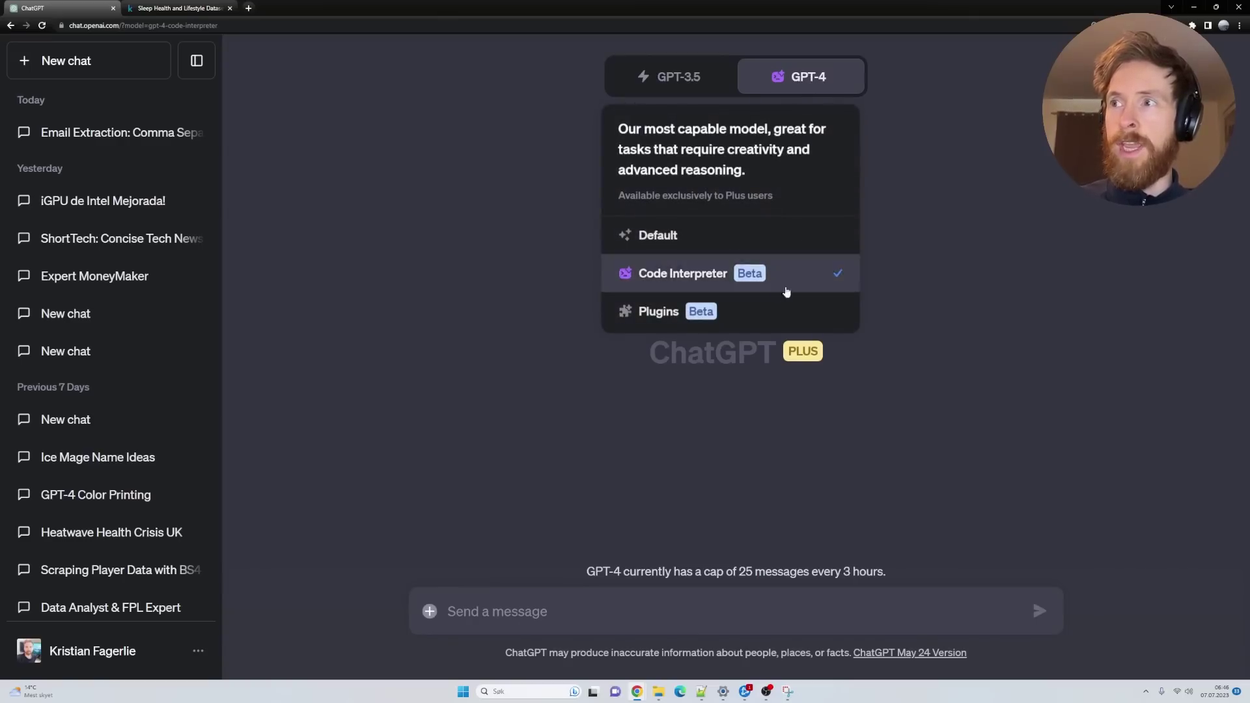
pyautogui.click(748, 277)
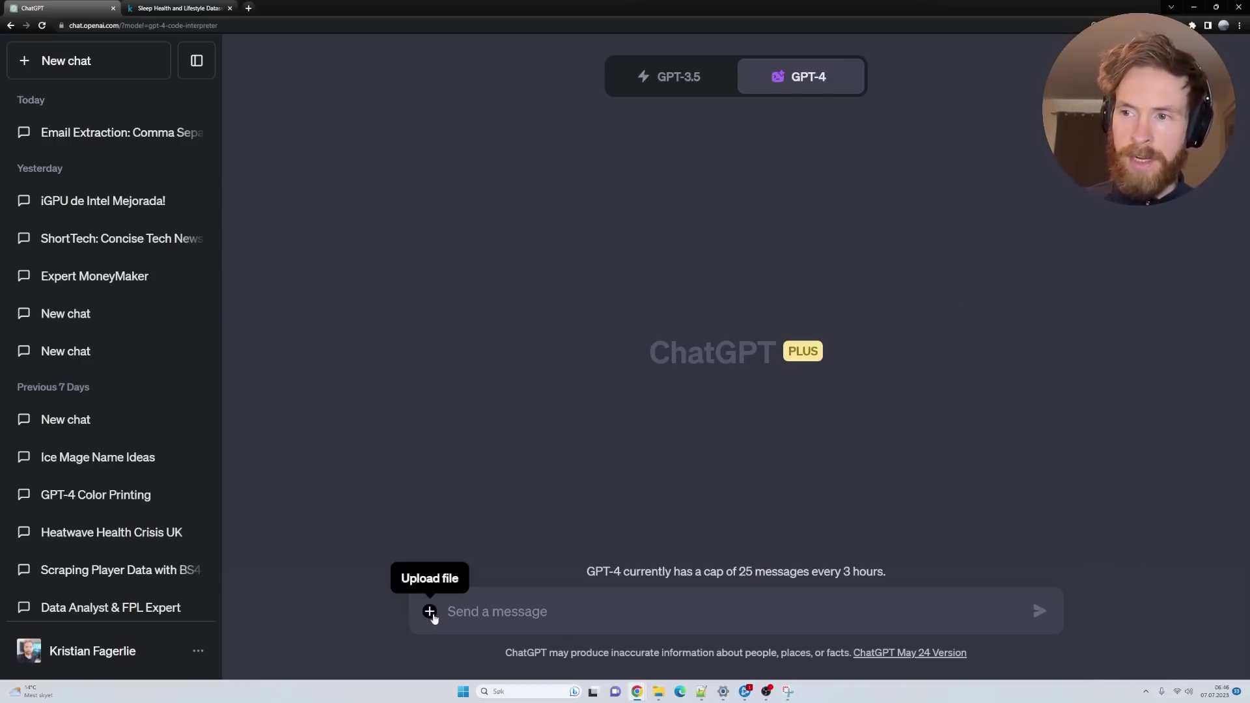
# Attach Sleep_health_and_lifestyle_dataset.csv to the new message
pyautogui.click(430, 612)
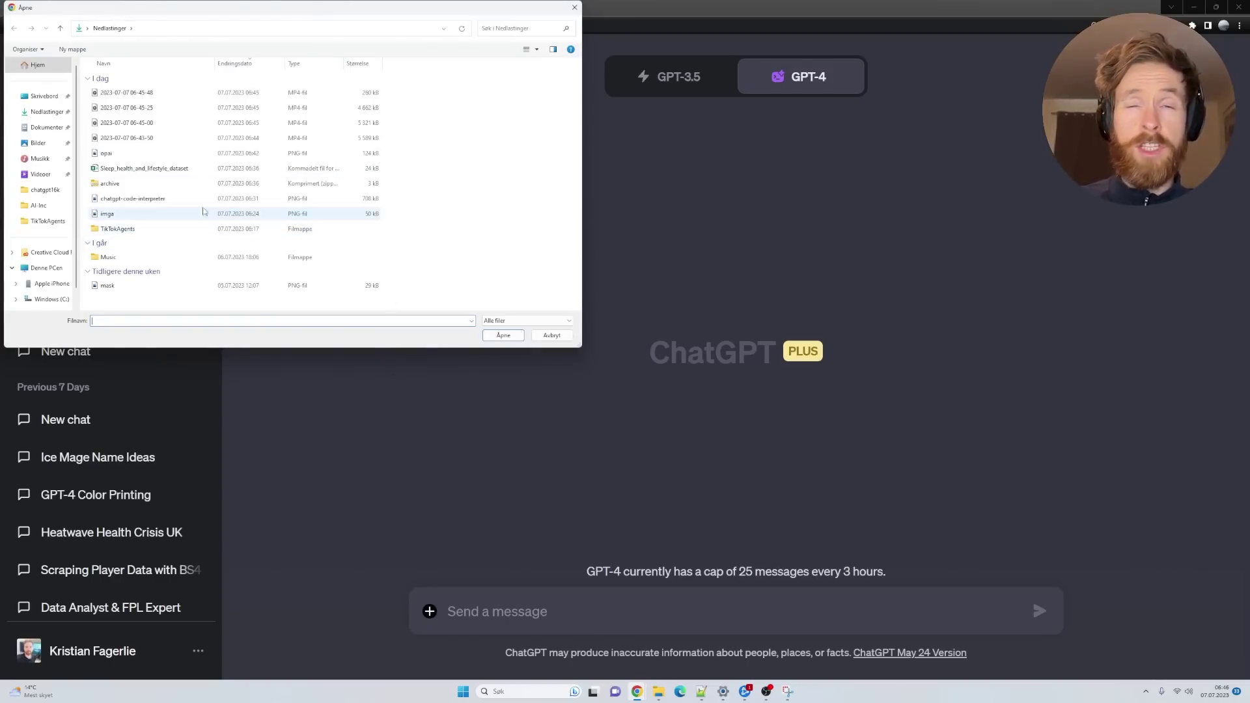
pyautogui.click(149, 172)
pyautogui.press('Return')
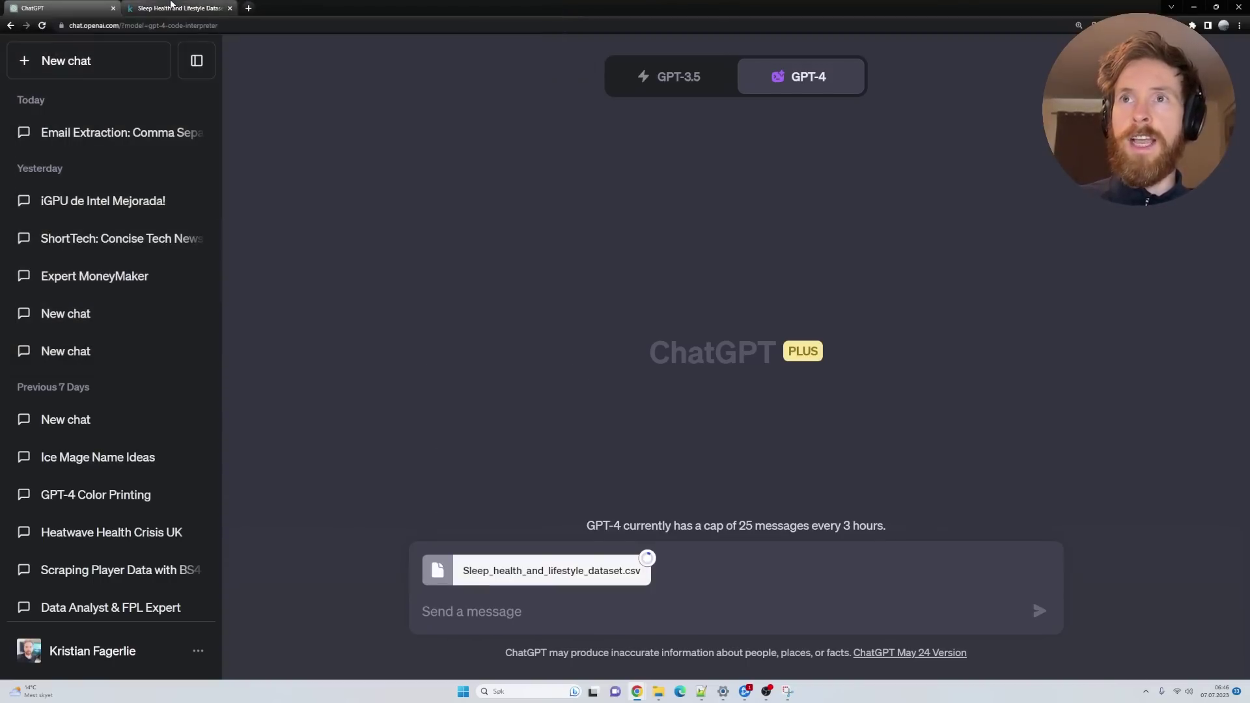
# On Kaggle's dataset page, highlight the sleep metrics, lifestyle, cardiovascular and sleep disorder feature lines
pyautogui.click(177, 8)
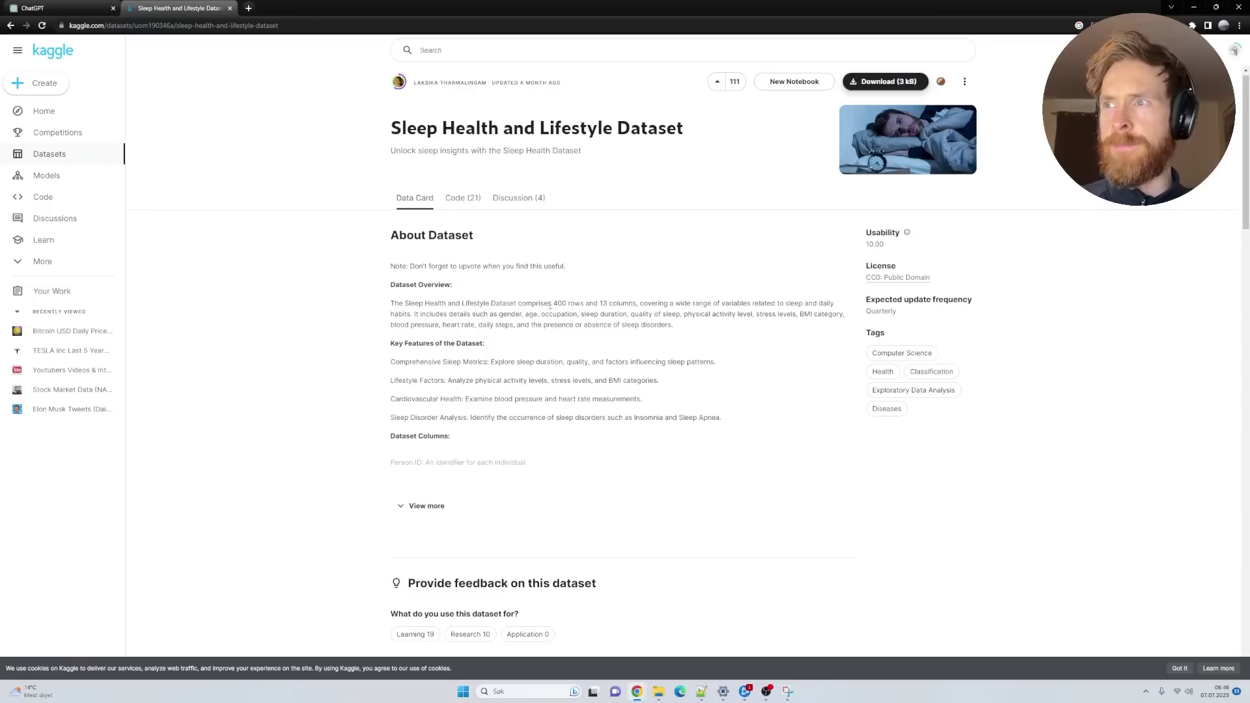
pyautogui.moveTo(432, 362); pyautogui.dragTo(520, 363)
pyautogui.moveTo(415, 381); pyautogui.dragTo(477, 379)
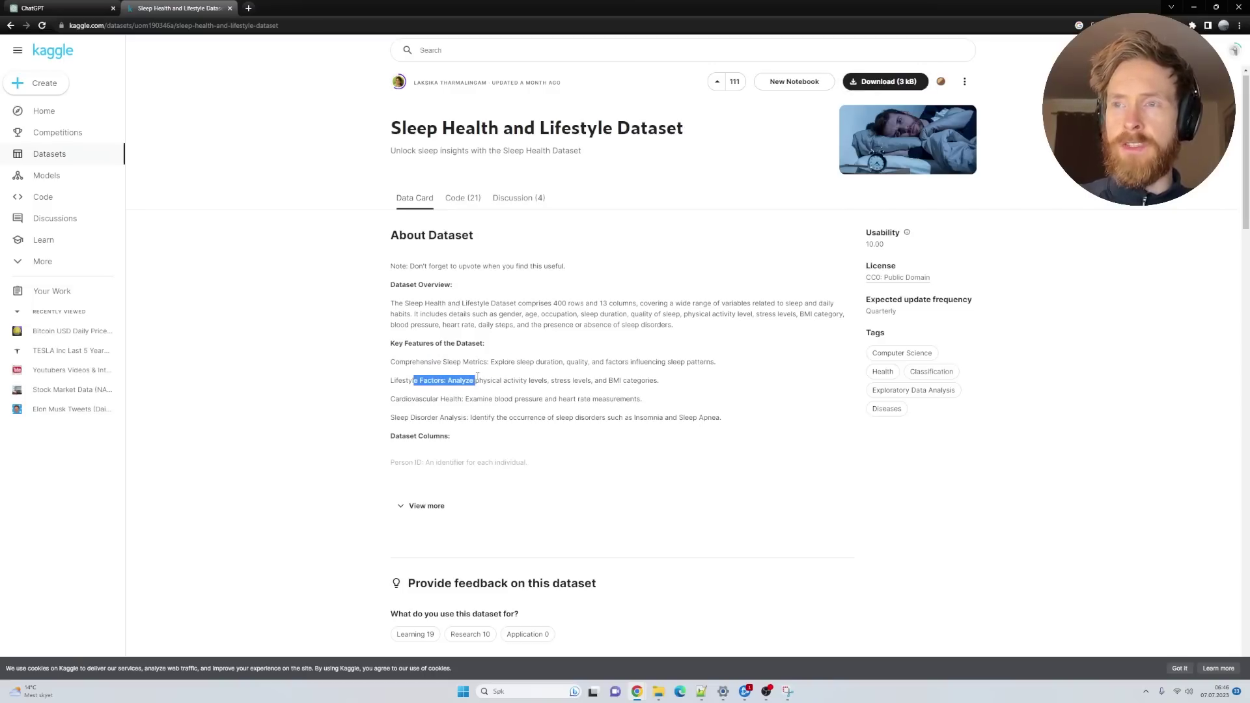
pyautogui.moveTo(400, 398); pyautogui.dragTo(477, 399)
pyautogui.moveTo(396, 417); pyautogui.dragTo(440, 417)
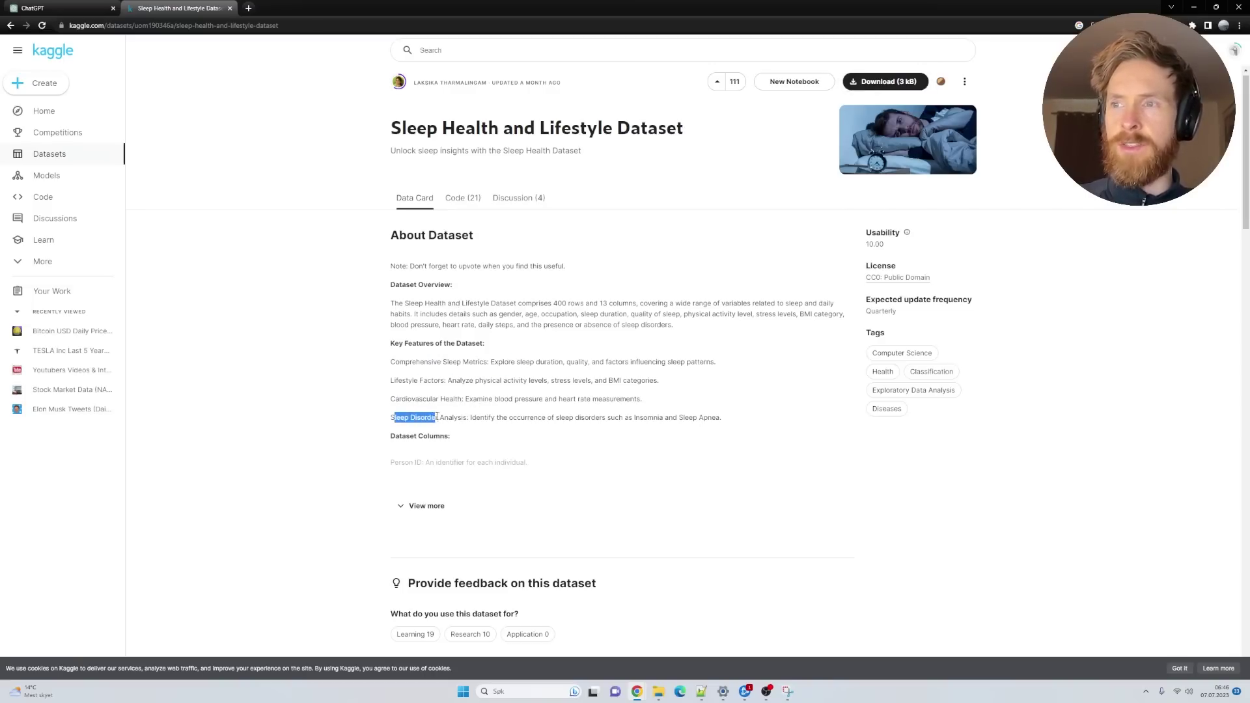
pyautogui.click(329, 387)
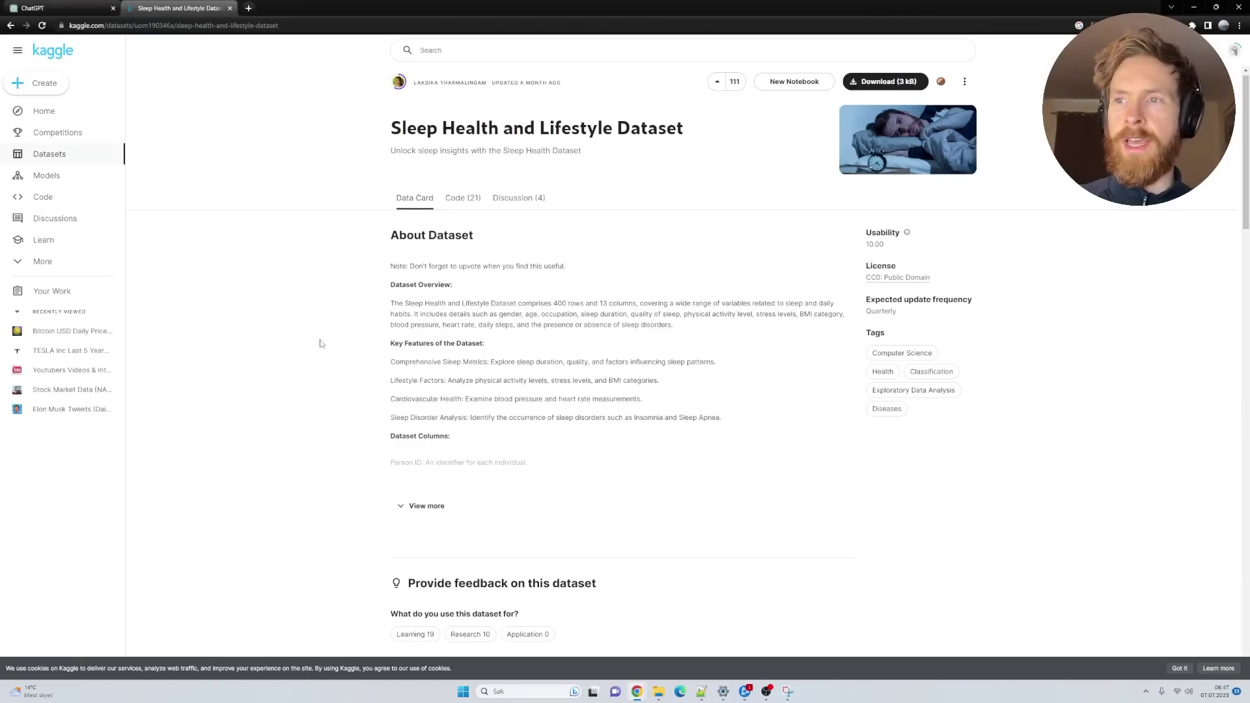
# Send 'Explain what this dataset is?' with the CSV and expand the code ChatGPT runs
pyautogui.click(58, 8)
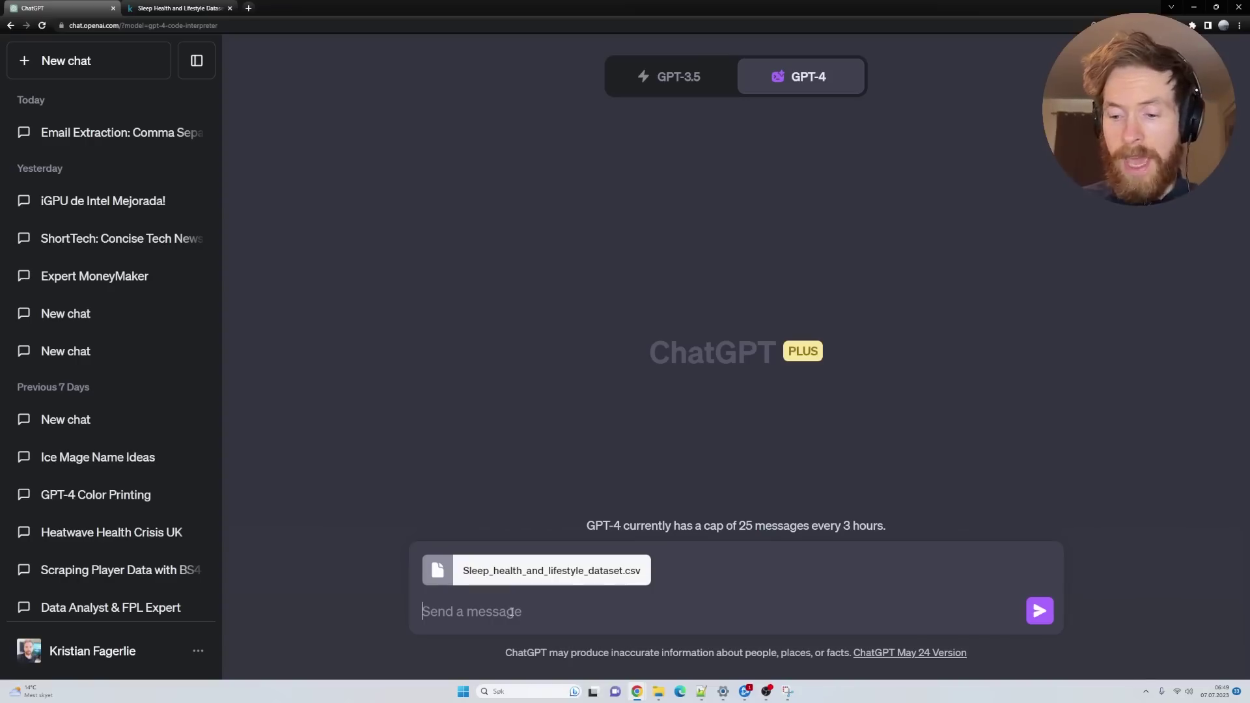
pyautogui.write('Explain')
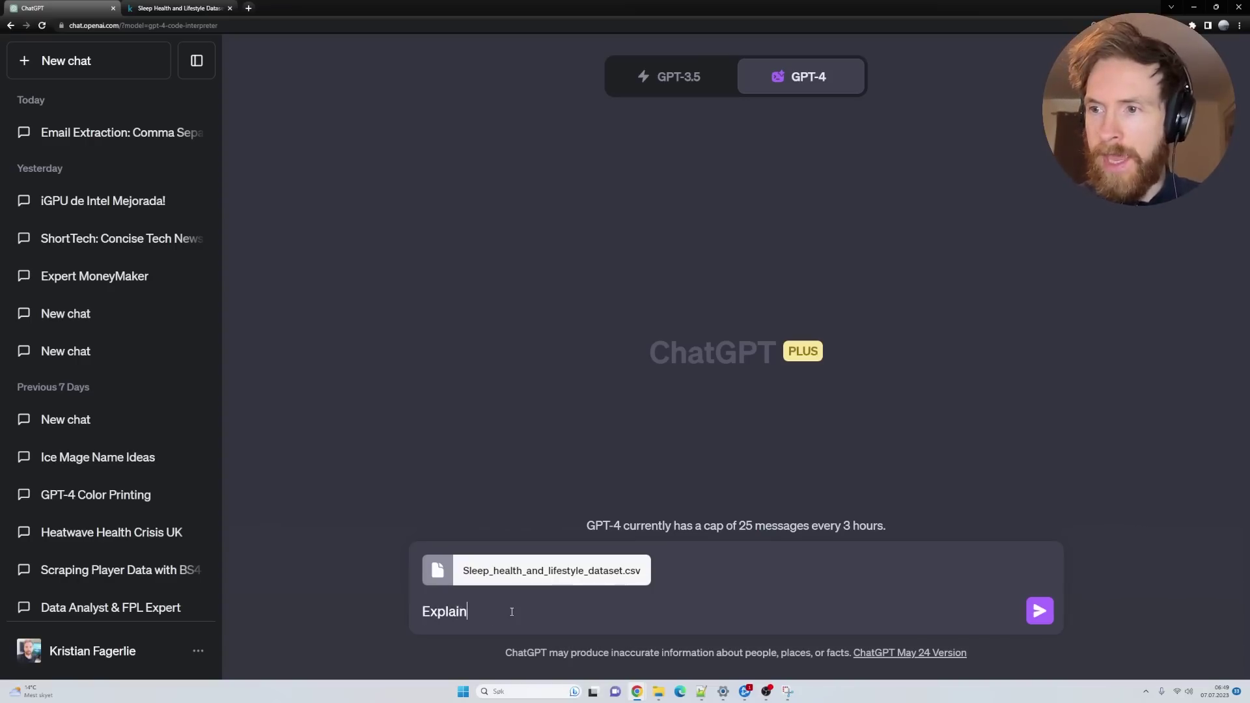
pyautogui.write(' what this da')
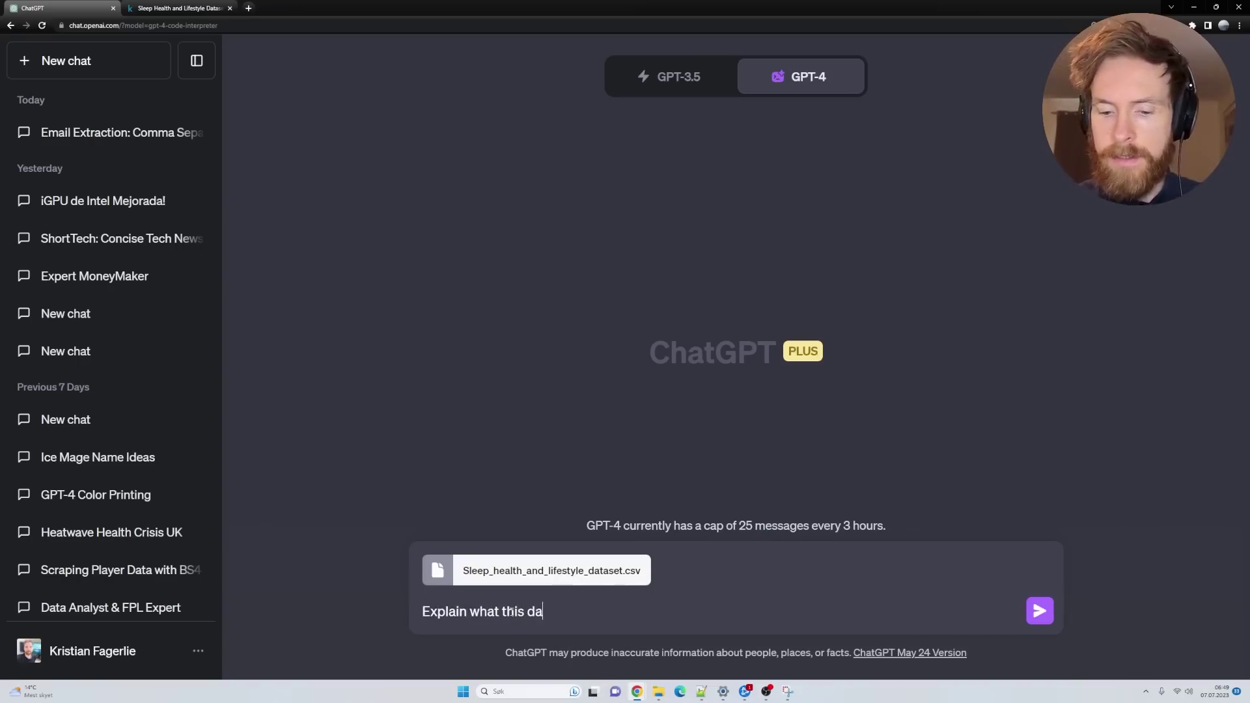
pyautogui.write('taset is?')
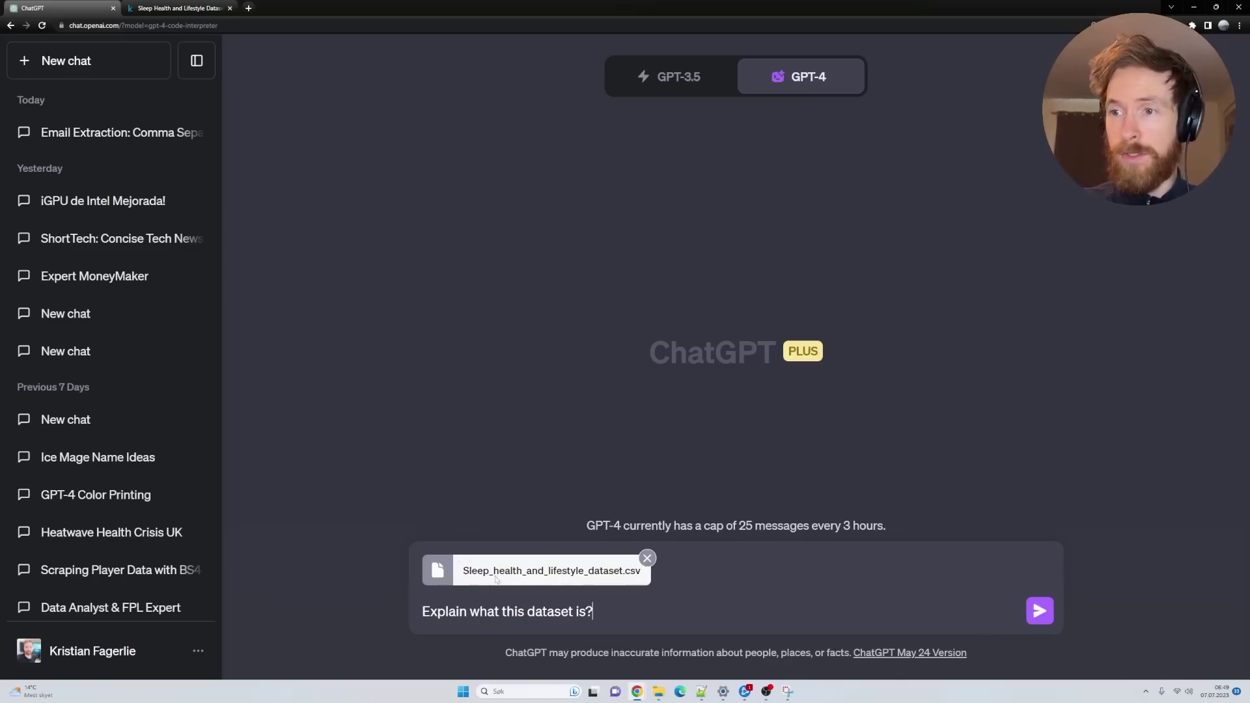
pyautogui.click(1039, 612)
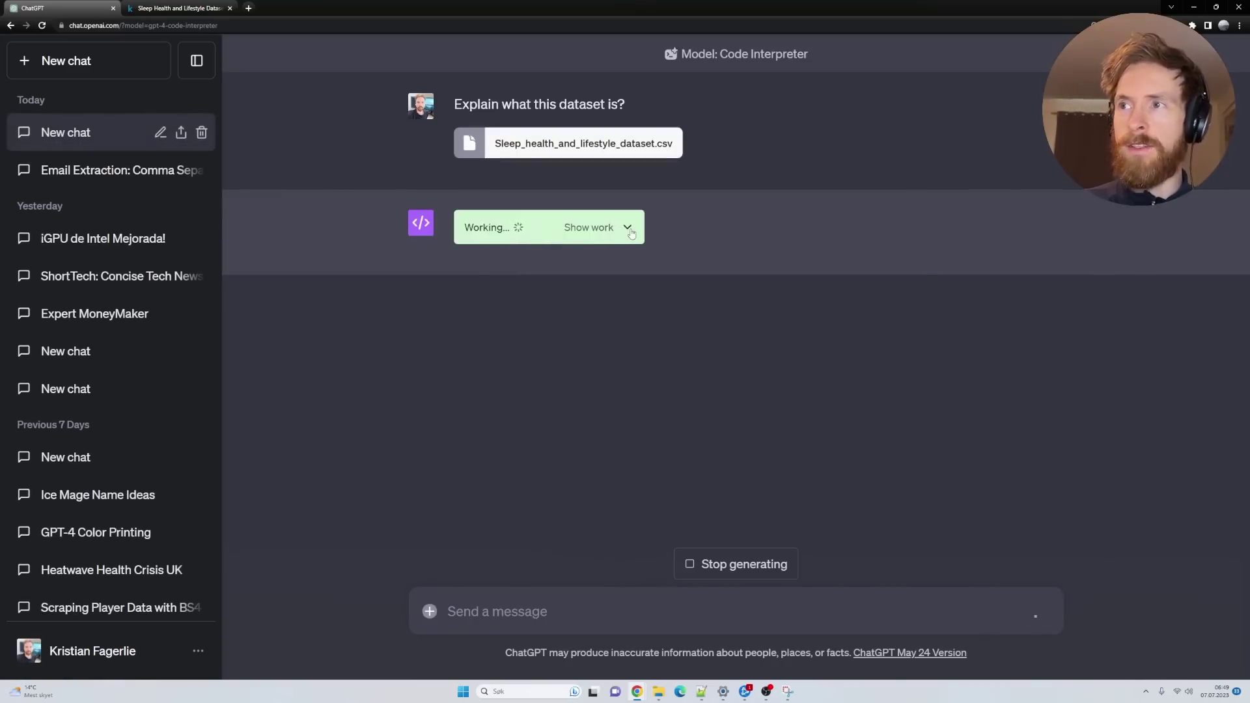
pyautogui.click(612, 233)
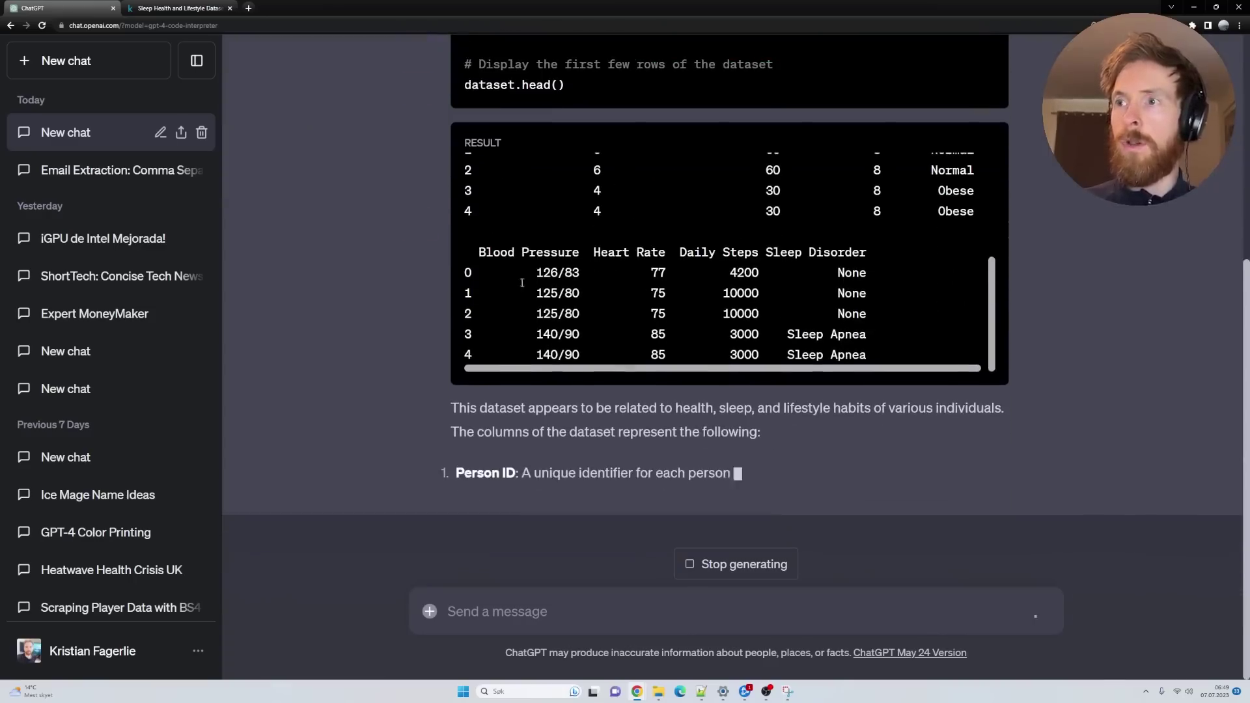
pyautogui.scroll(2, 529, 103)
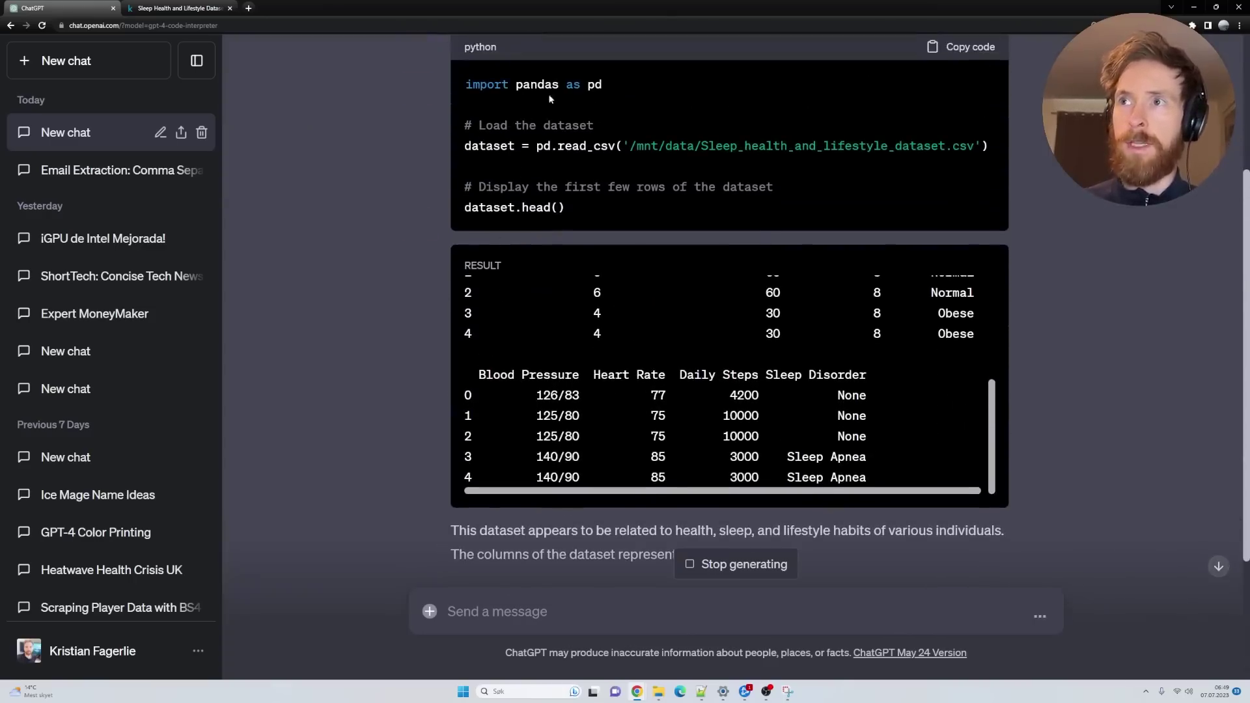
pyautogui.scroll(-3, 442, 286)
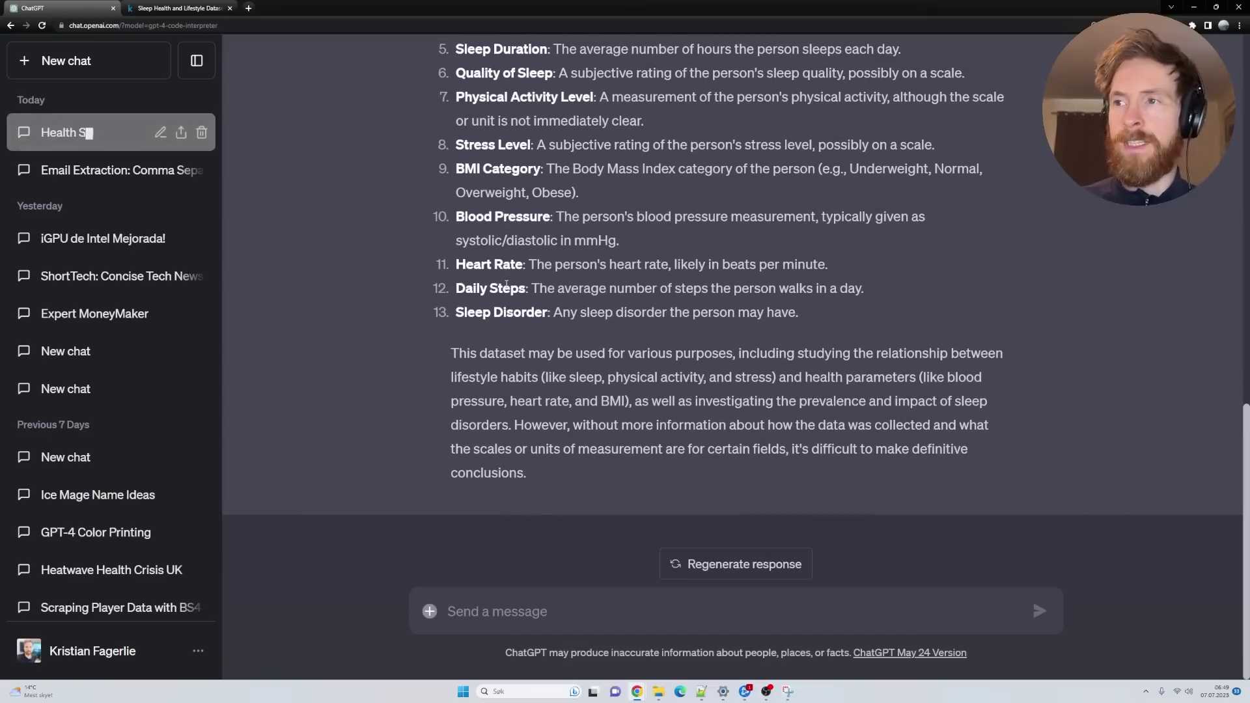
pyautogui.click(585, 609)
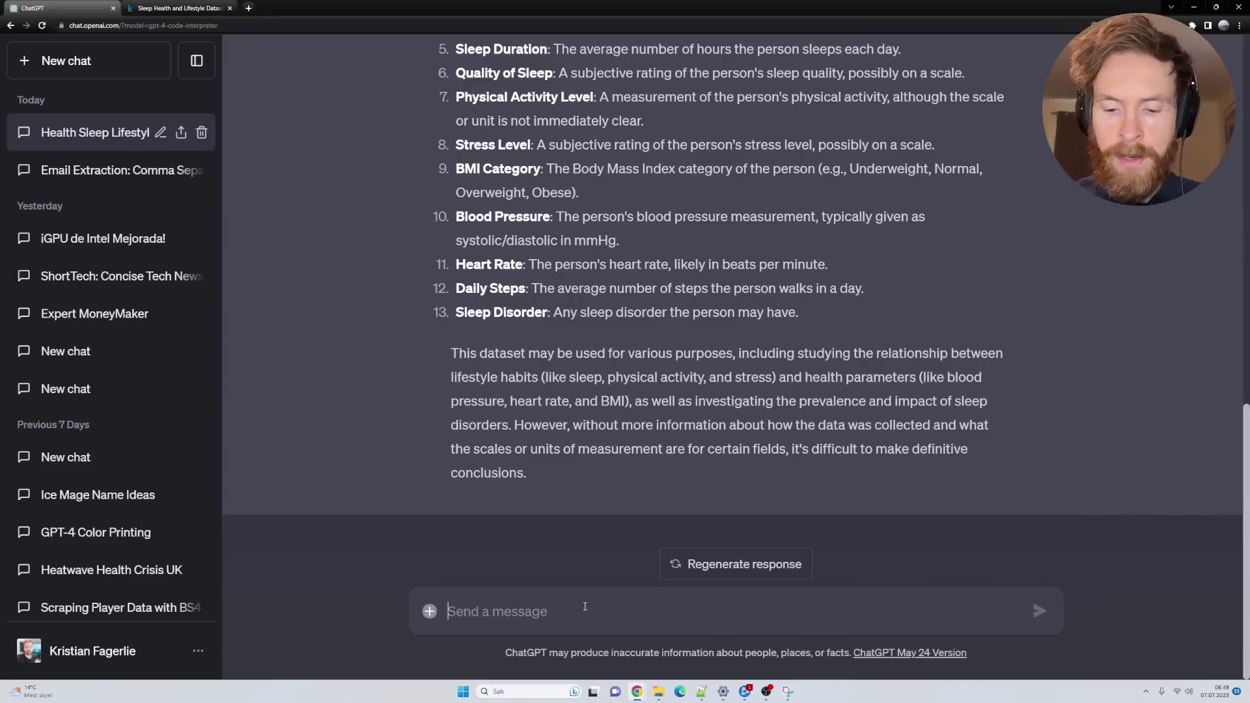
pyautogui.write('What tren')
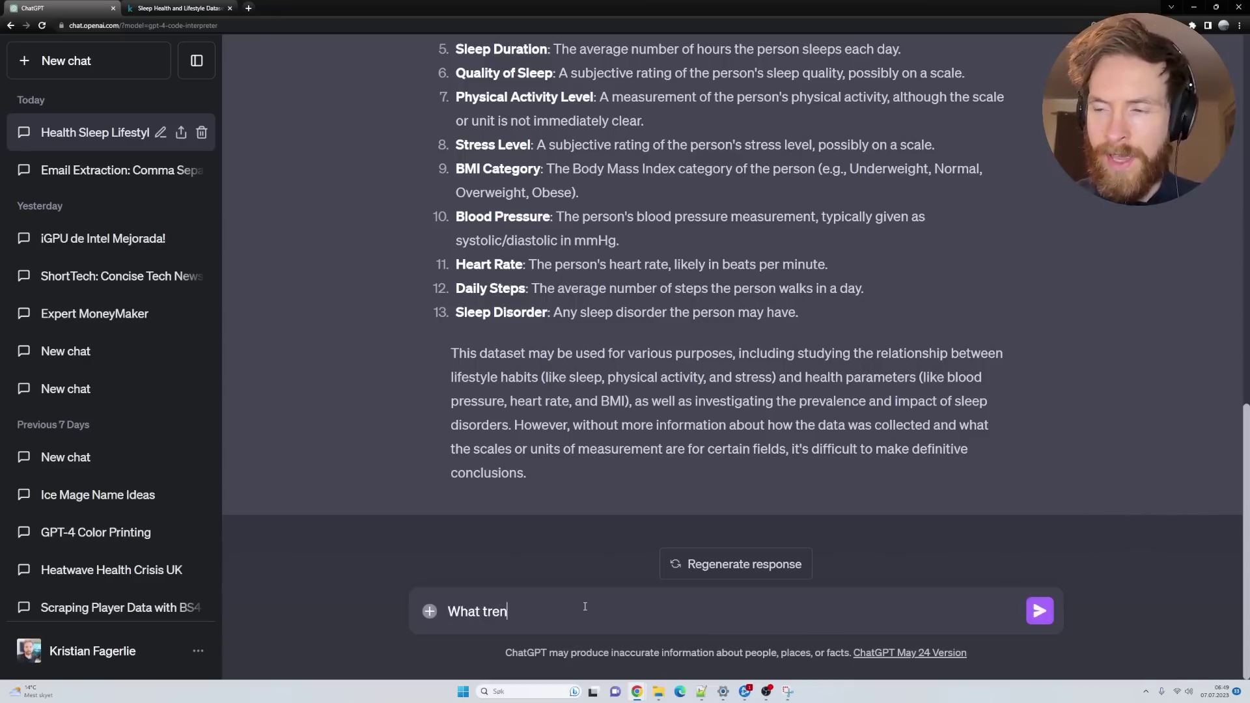
pyautogui.write('ds are this da')
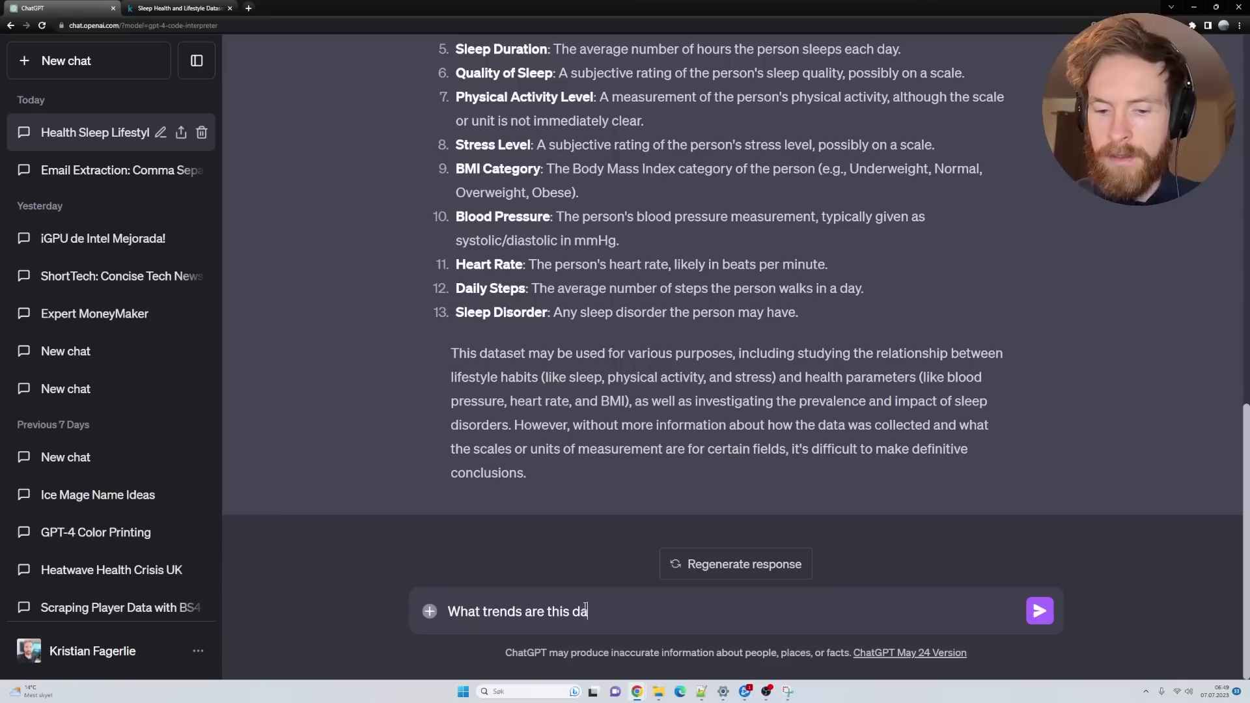
pyautogui.write('taset sho')
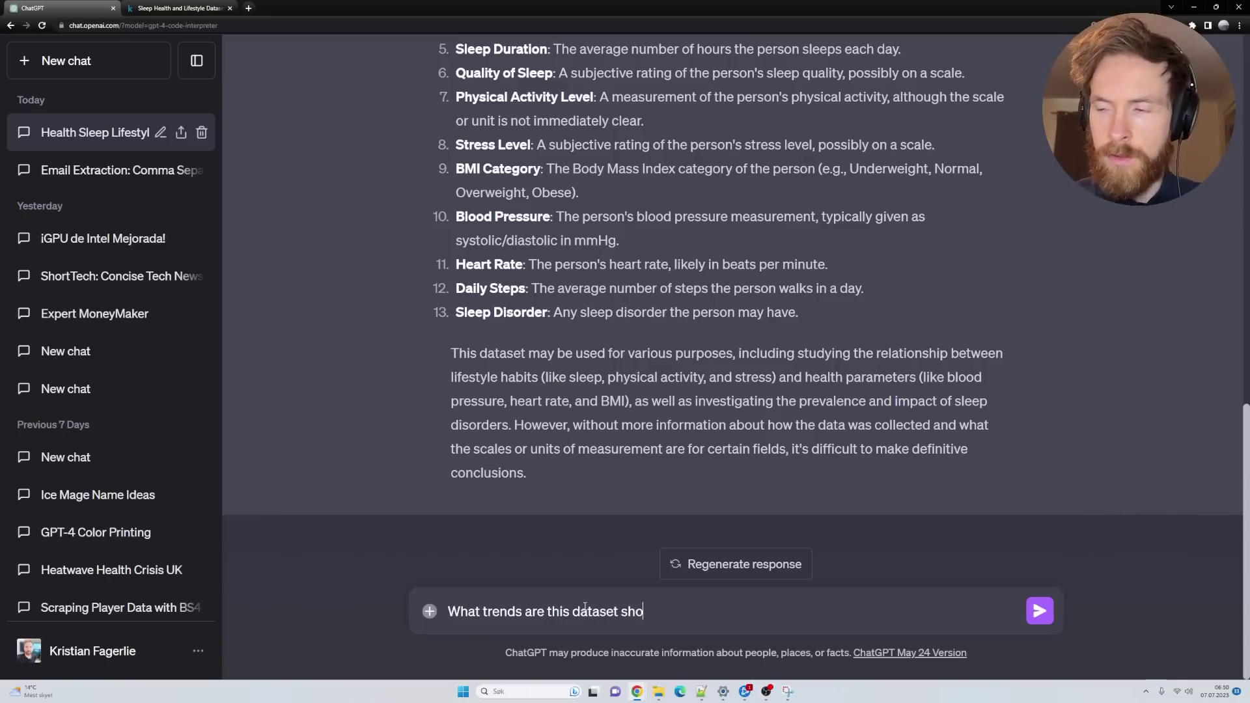
pyautogui.write('wing us?')
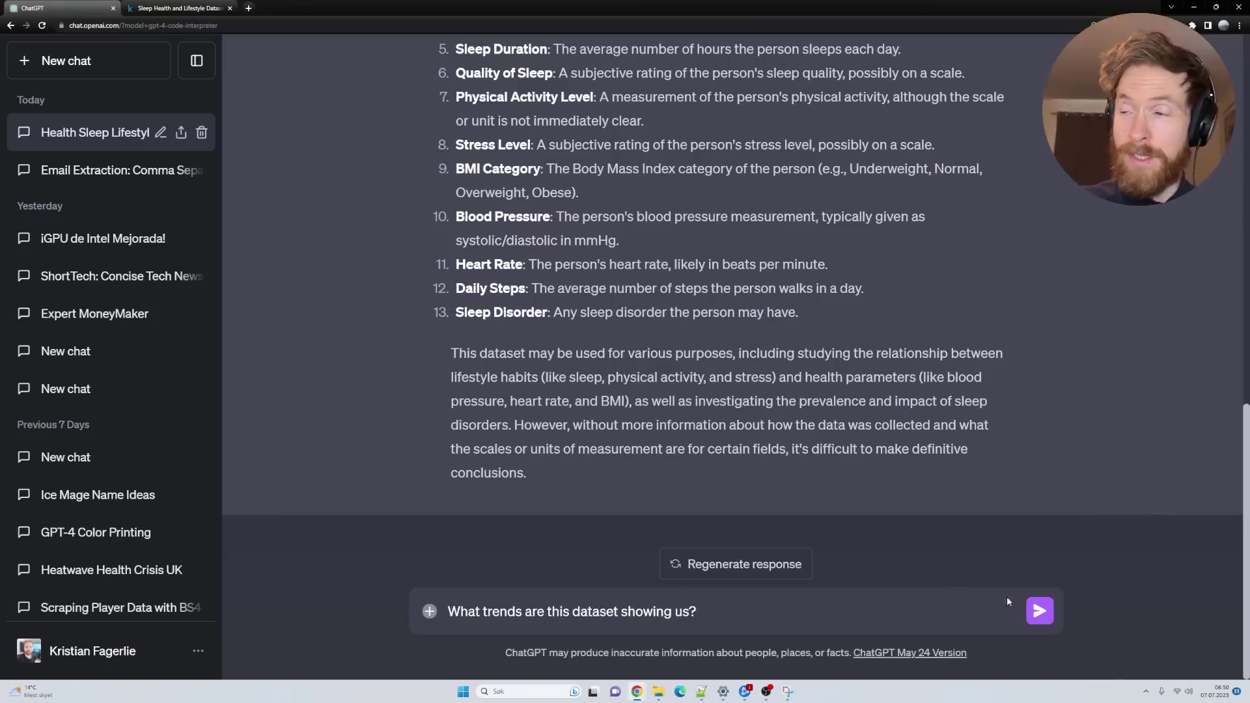
pyautogui.click(1040, 610)
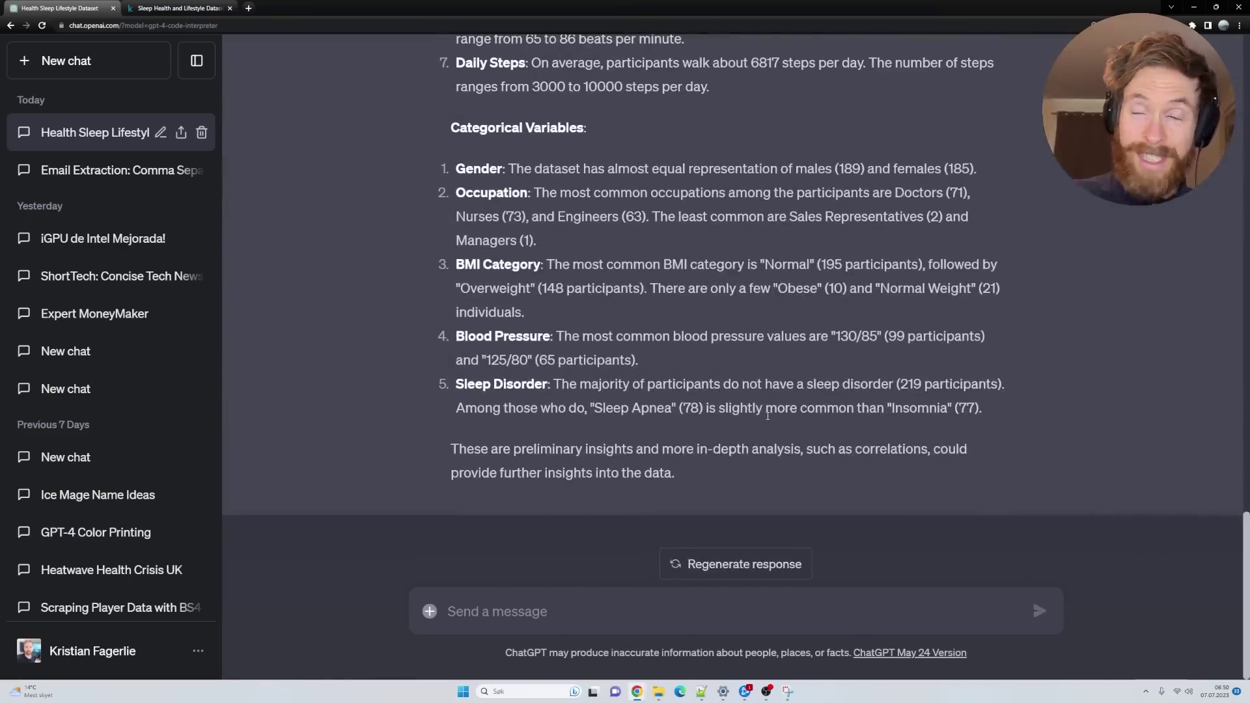
pyautogui.scroll(7, 538, 241)
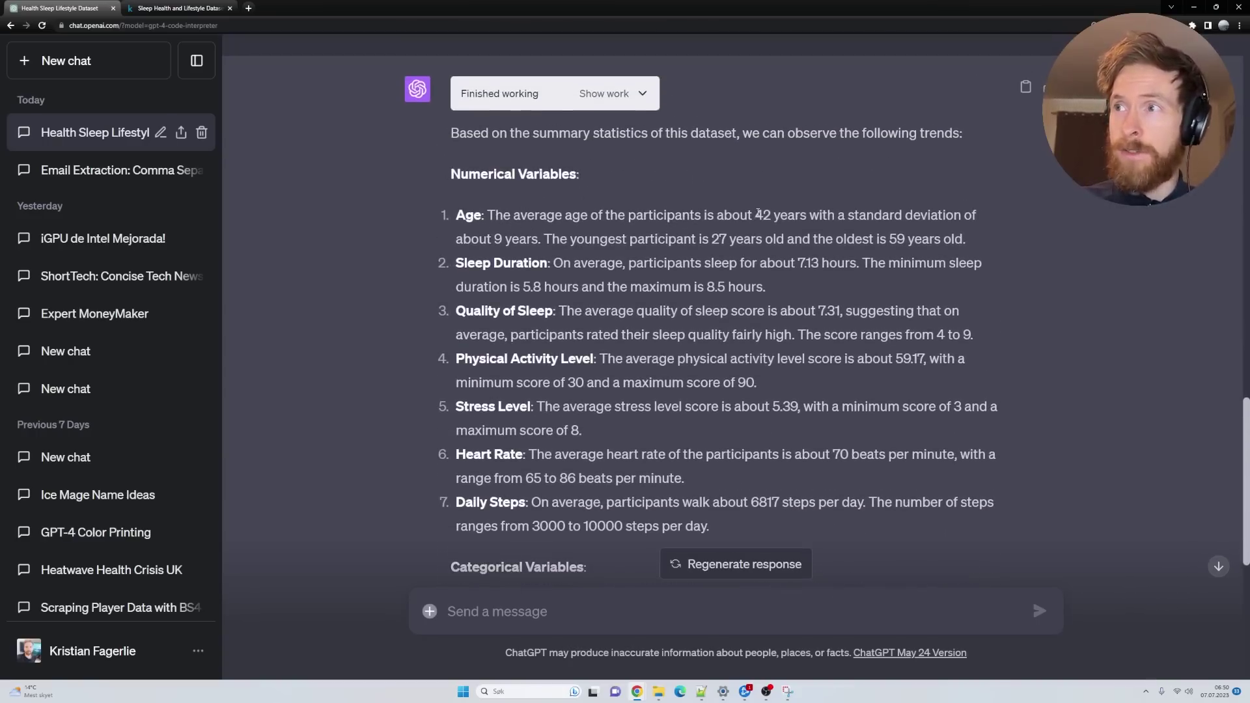
pyautogui.moveTo(757, 215); pyautogui.dragTo(815, 215)
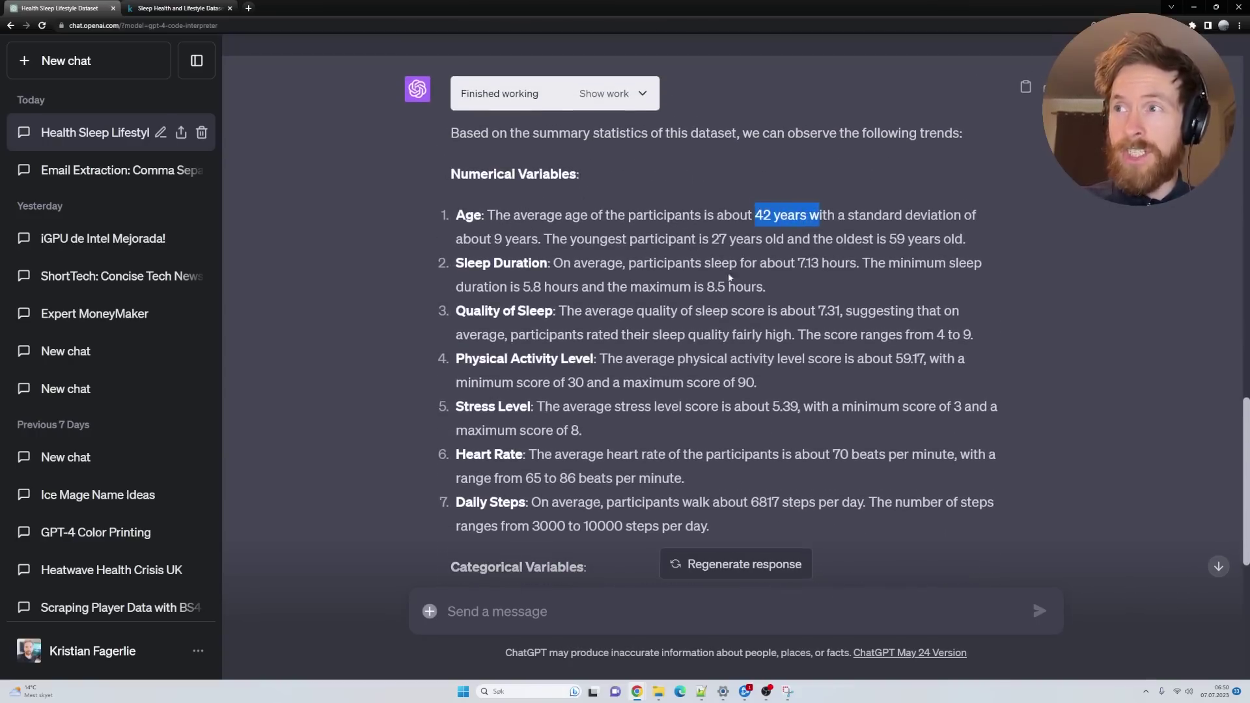
pyautogui.moveTo(800, 263); pyautogui.dragTo(866, 266)
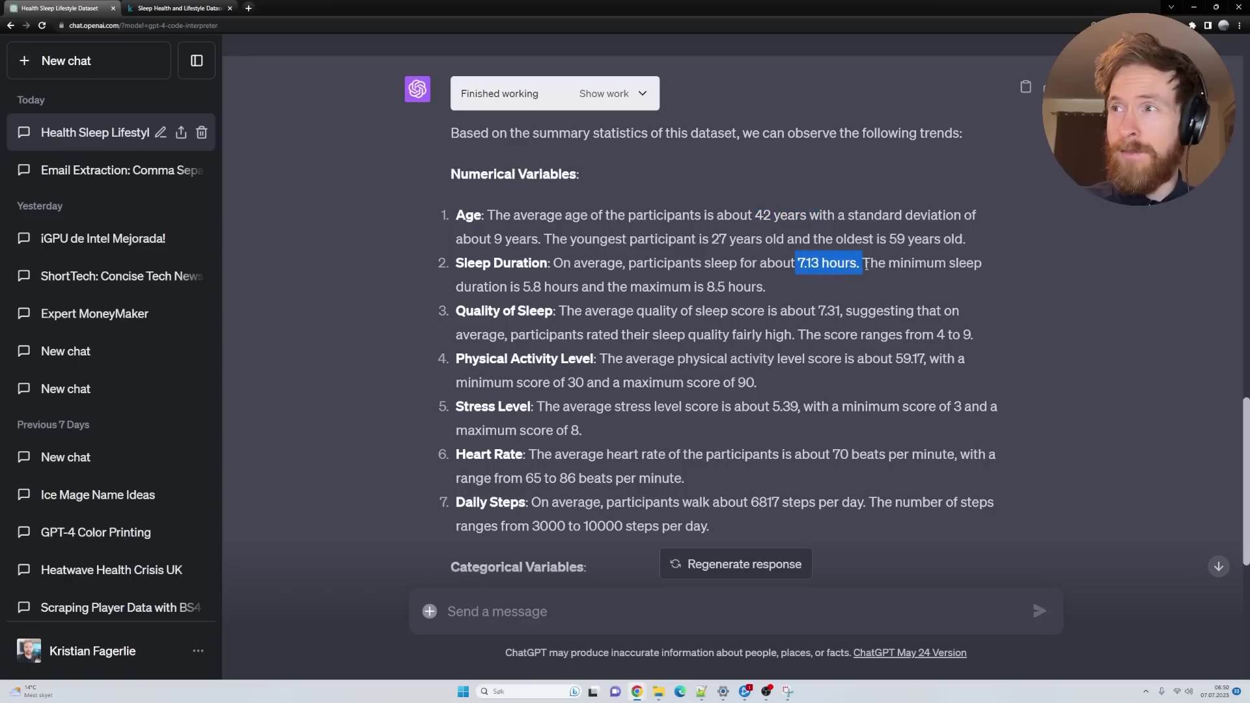
pyautogui.click(824, 287)
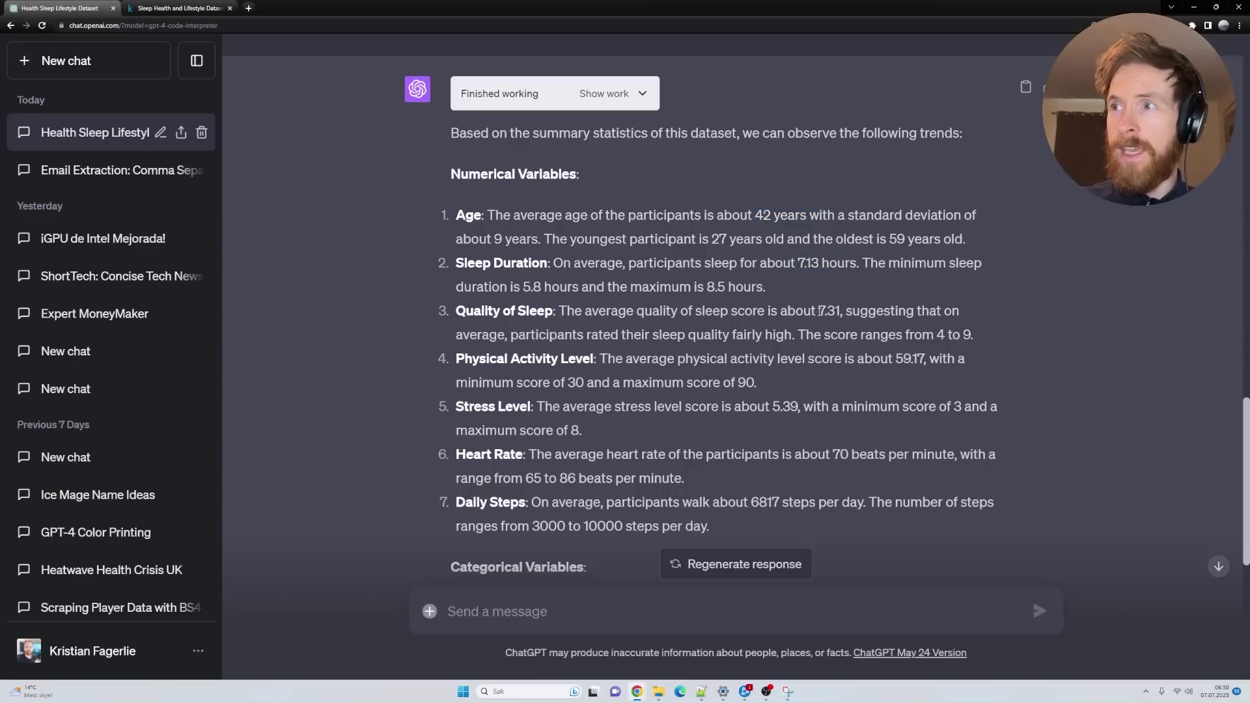
pyautogui.moveTo(820, 310); pyautogui.dragTo(842, 313)
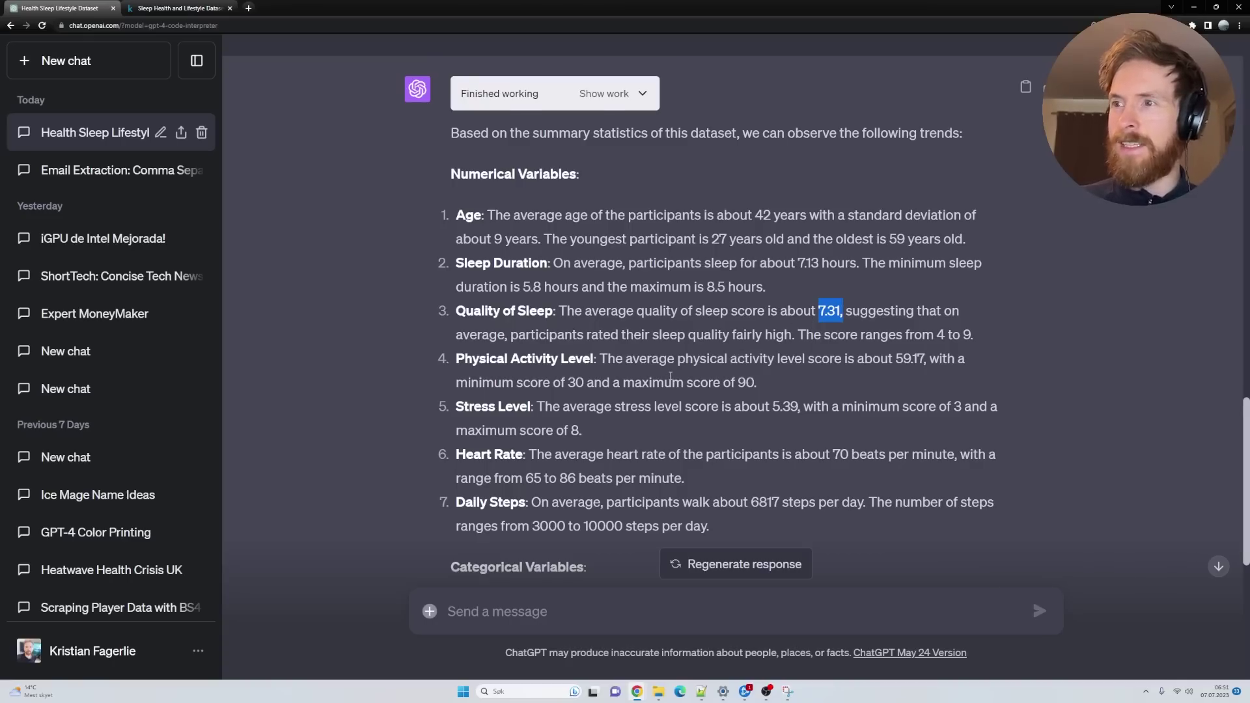
pyautogui.scroll(-1, 671, 376)
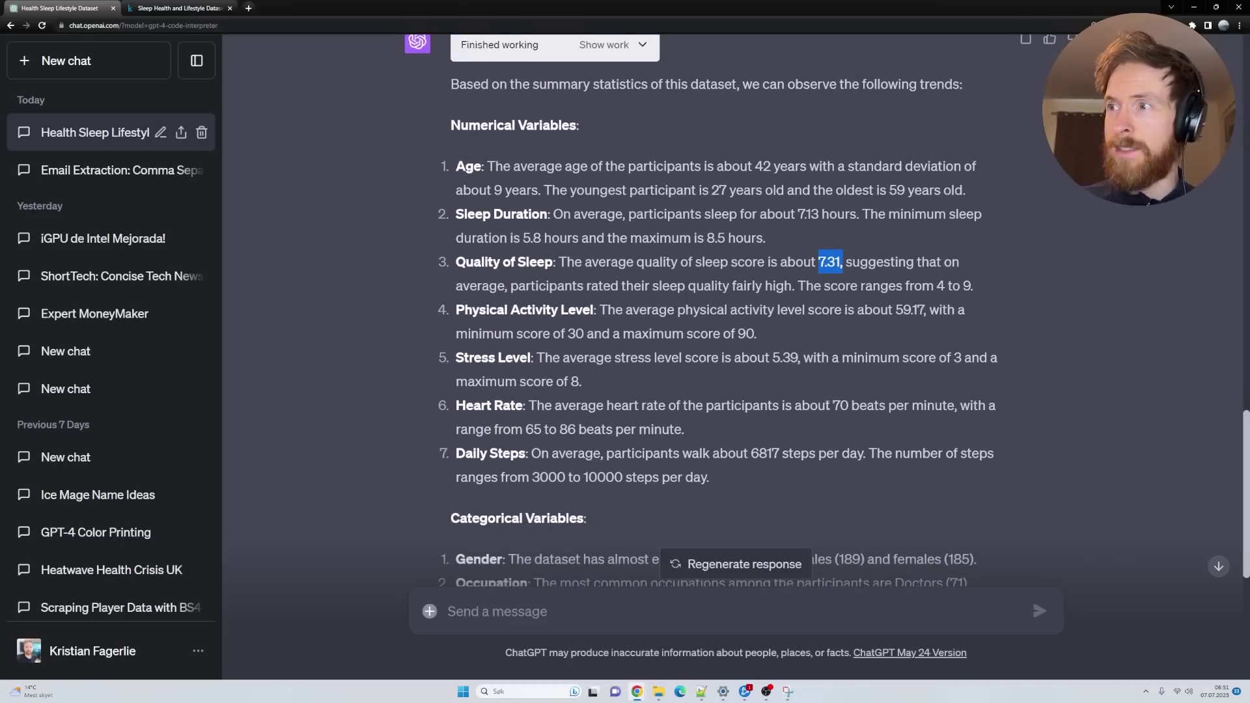
pyautogui.moveTo(825, 405); pyautogui.dragTo(866, 406)
pyautogui.scroll(-1, 749, 371)
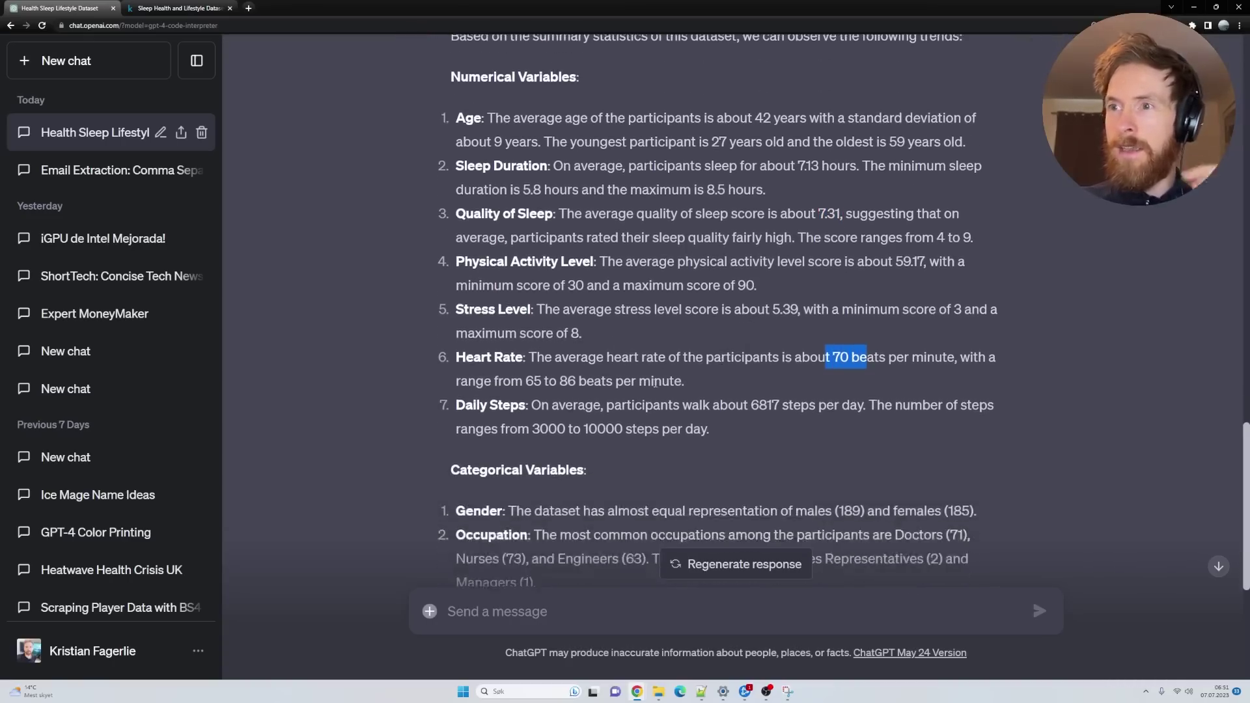
pyautogui.scroll(-2, 736, 385)
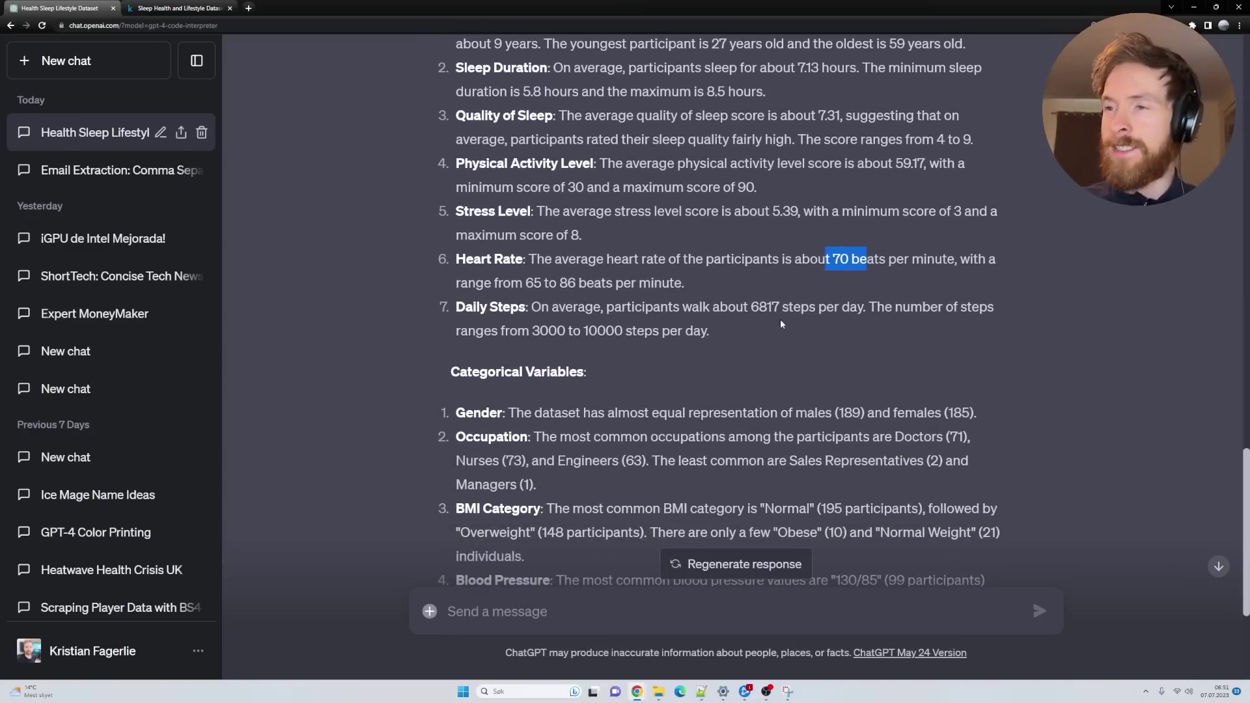
pyautogui.scroll(-3, 676, 331)
pyautogui.scroll(-2, 550, 362)
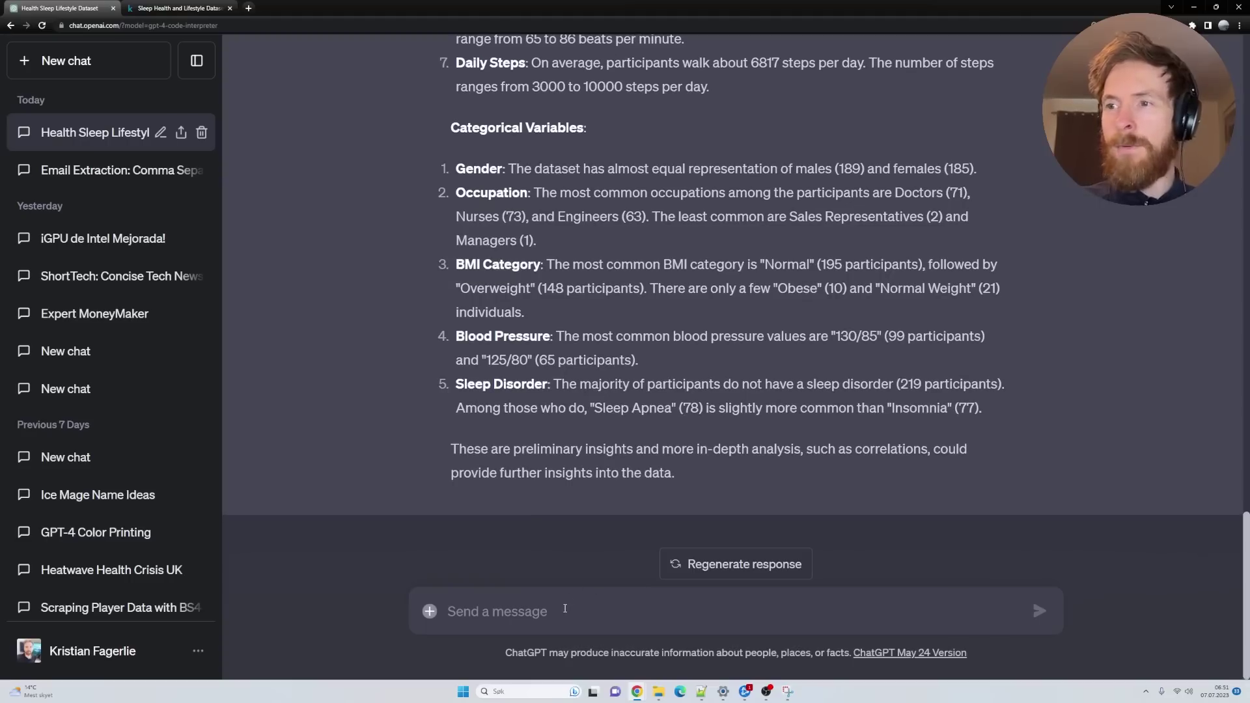
pyautogui.click(561, 611)
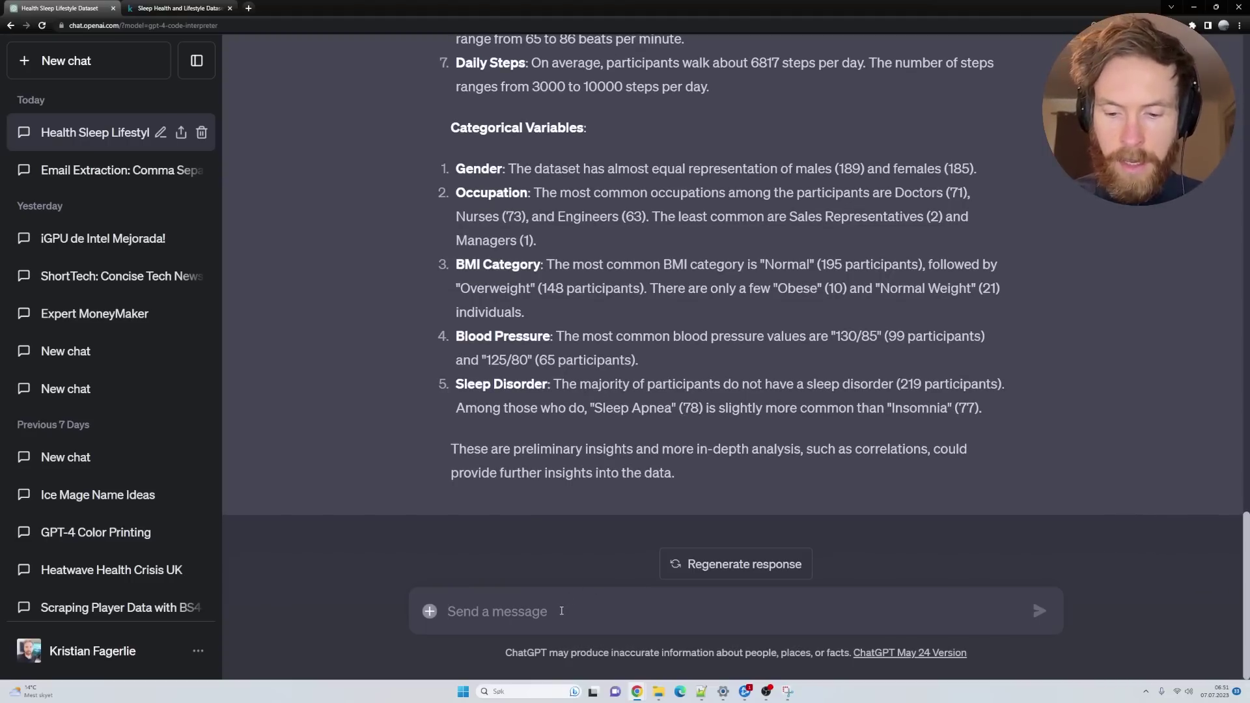
# Paste and send the visualization question, then review the age, sleep-by-gender, steps and disorder charts
pyautogui.write('Show 4 interesting ways to display the data visually?')
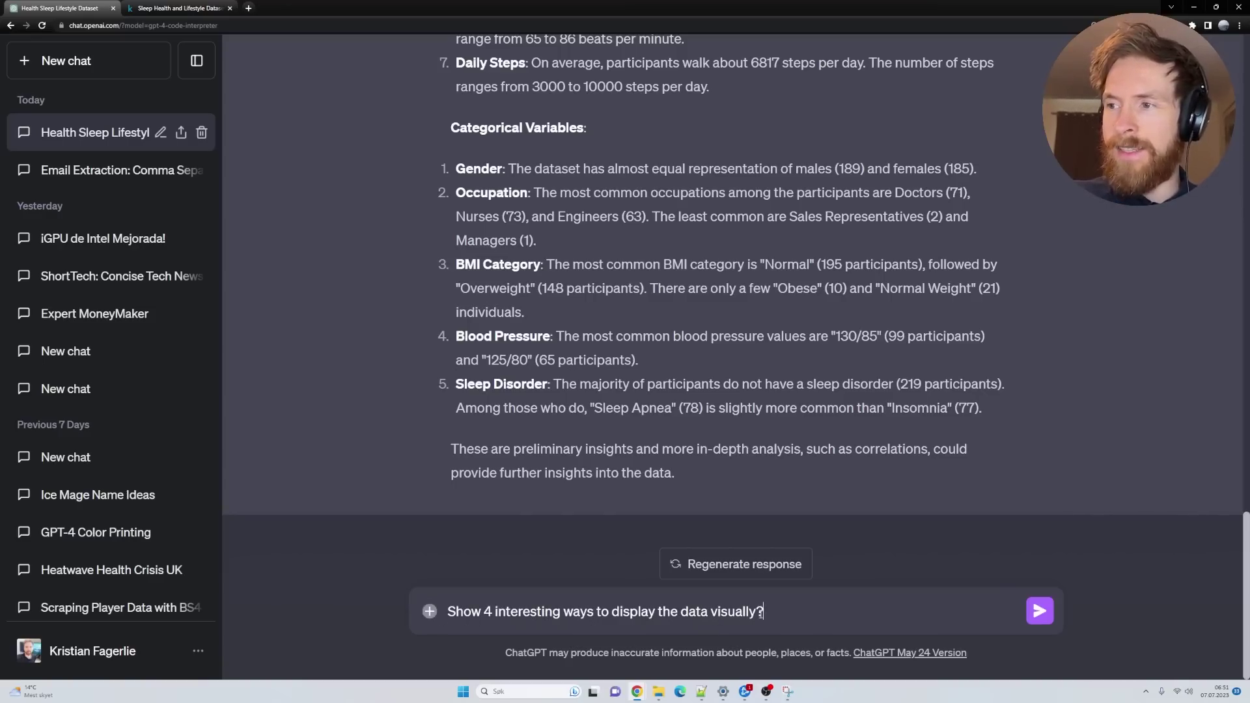
pyautogui.press('Return')
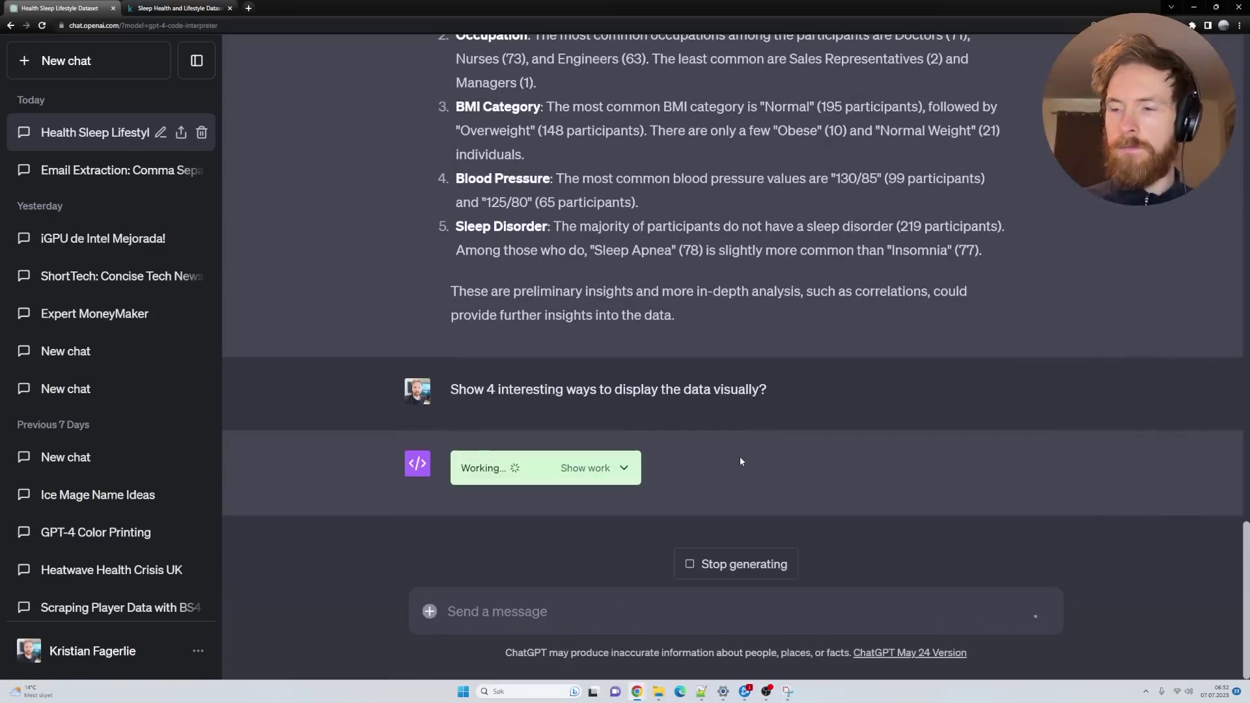
pyautogui.hotkey('ctrl', '+')
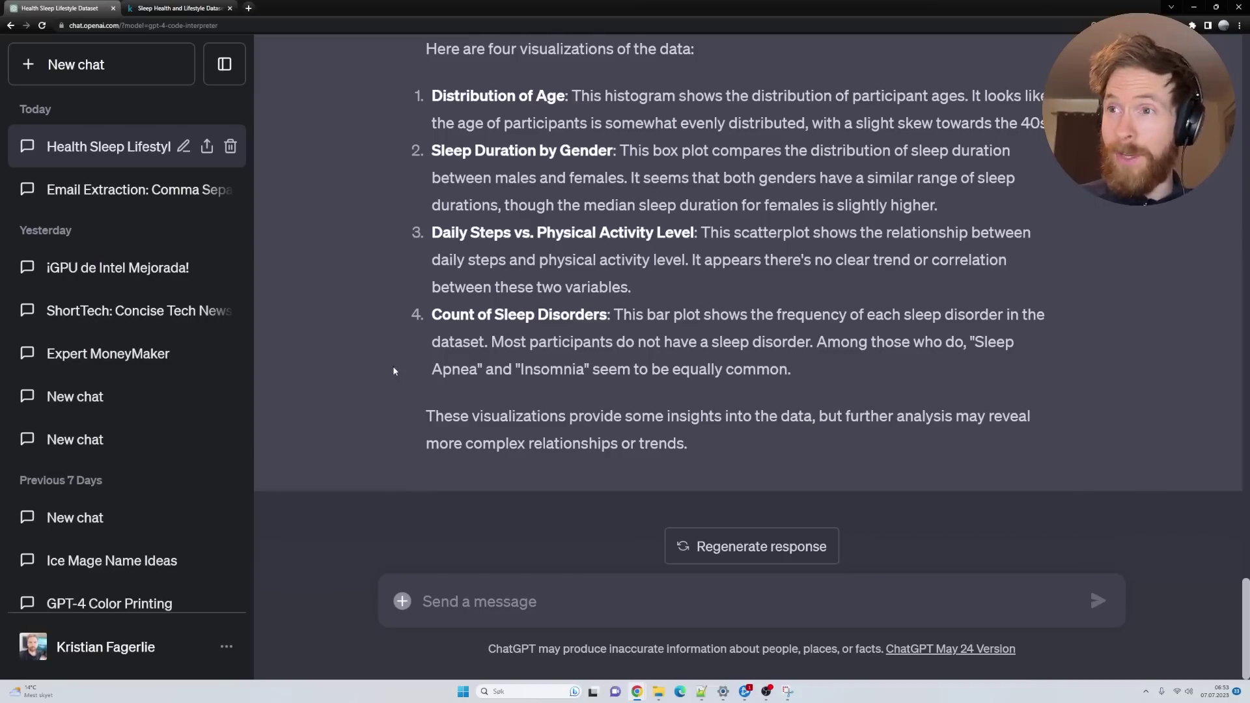
pyautogui.scroll(2, 404, 374)
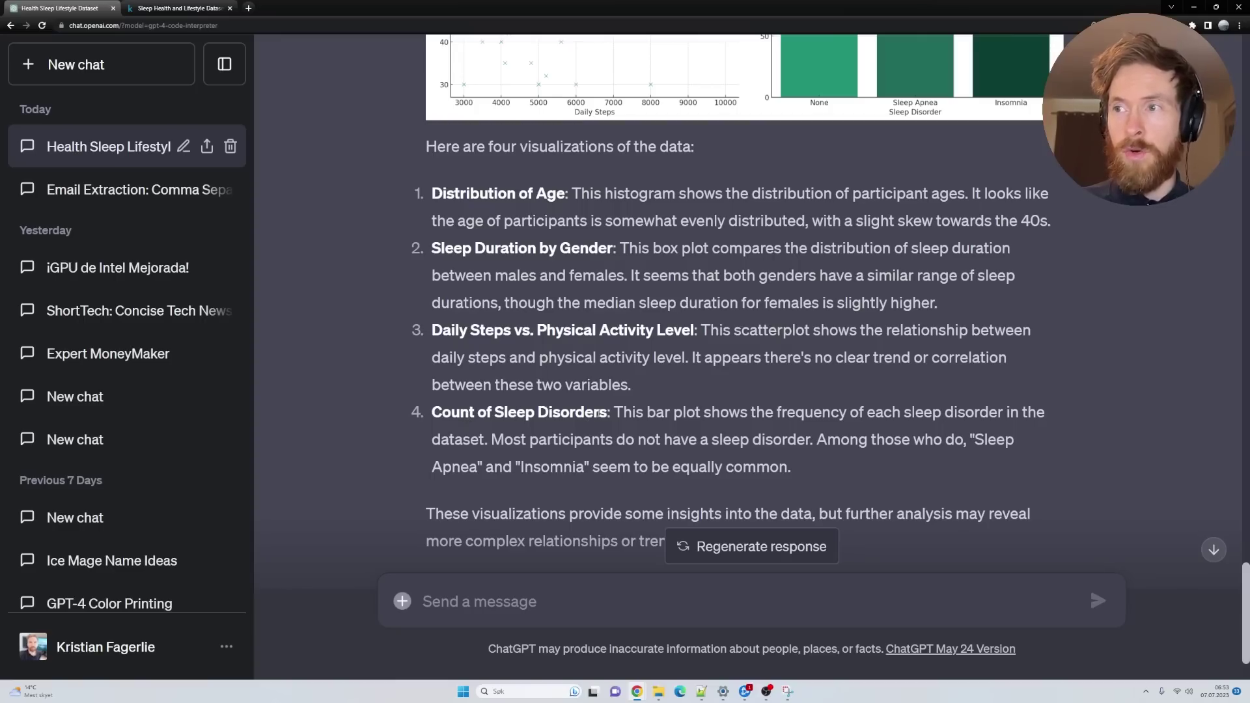
pyautogui.scroll(10, 599, 414)
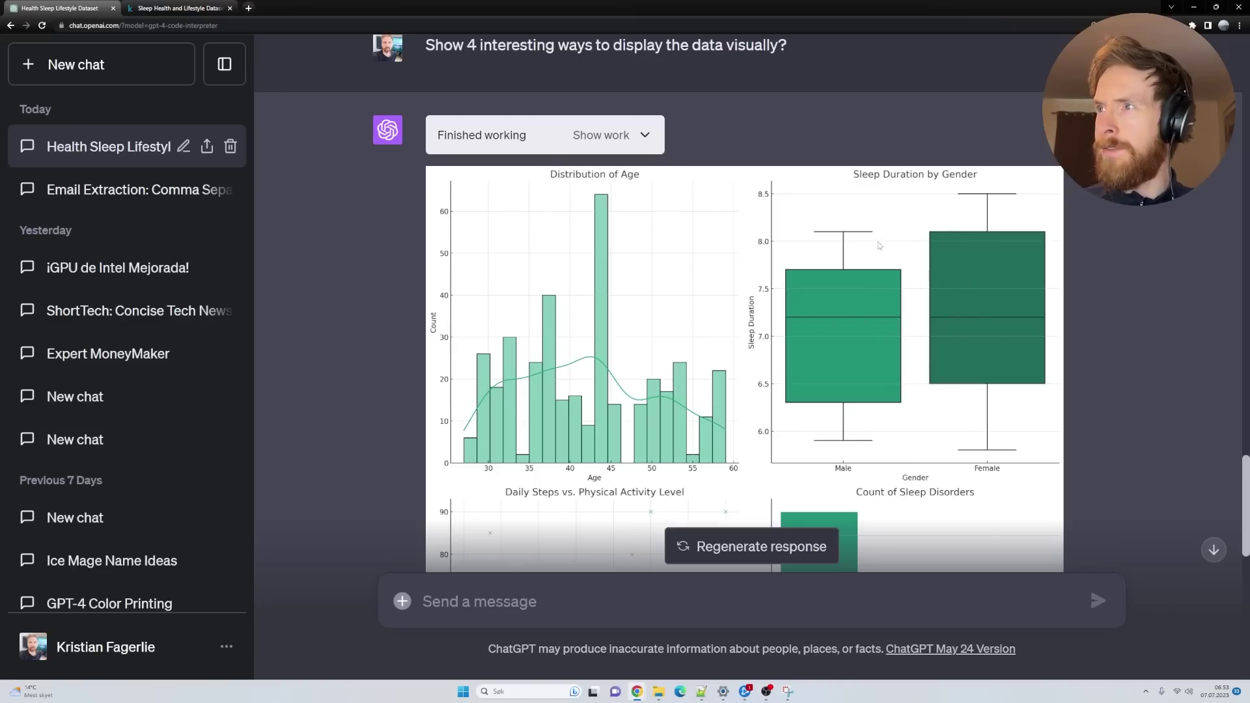
pyautogui.scroll(-5, 643, 299)
pyautogui.scroll(1, 582, 311)
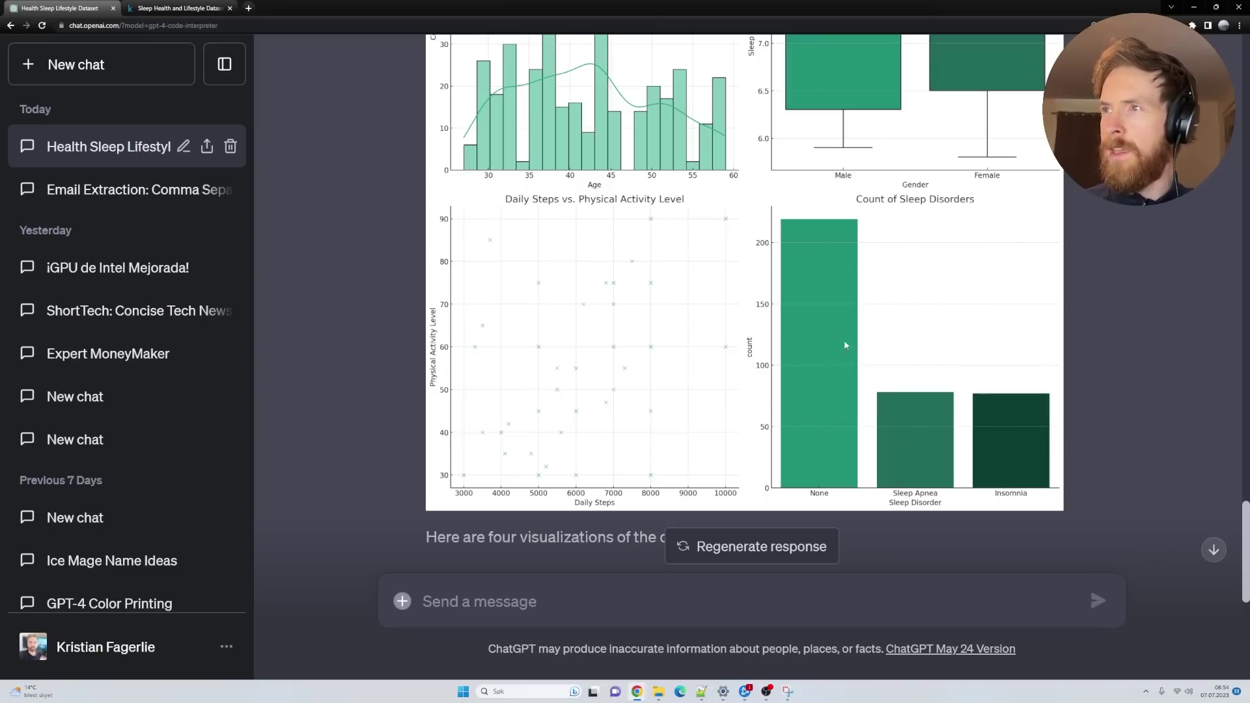
pyautogui.scroll(-3, 456, 358)
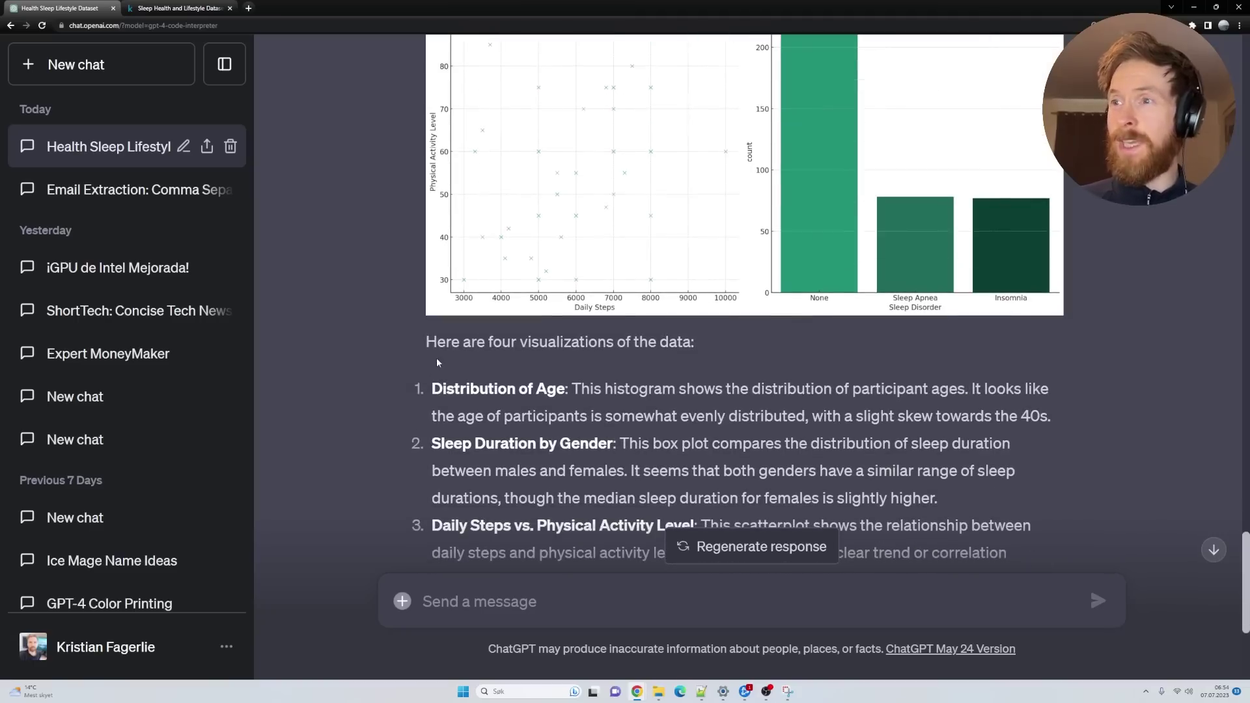
pyautogui.scroll(-5, 437, 362)
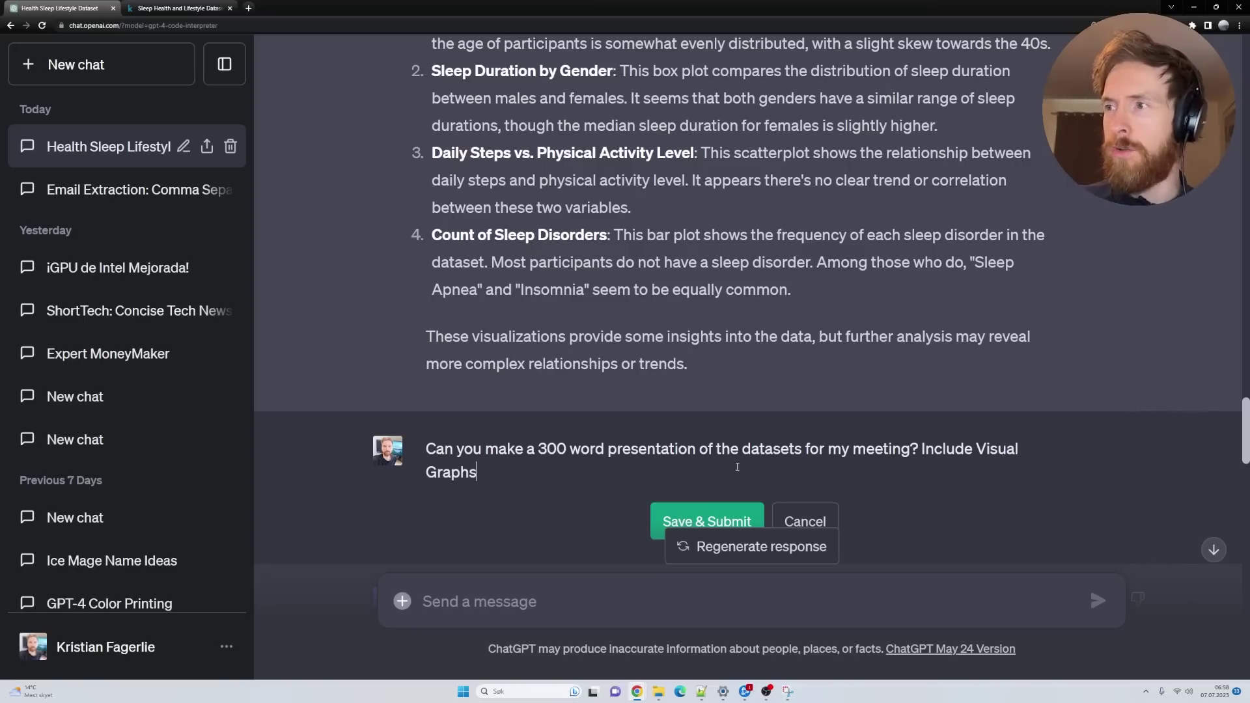
# Submit the edited request for a 300-word presentation with visual graphs
pyautogui.click(697, 521)
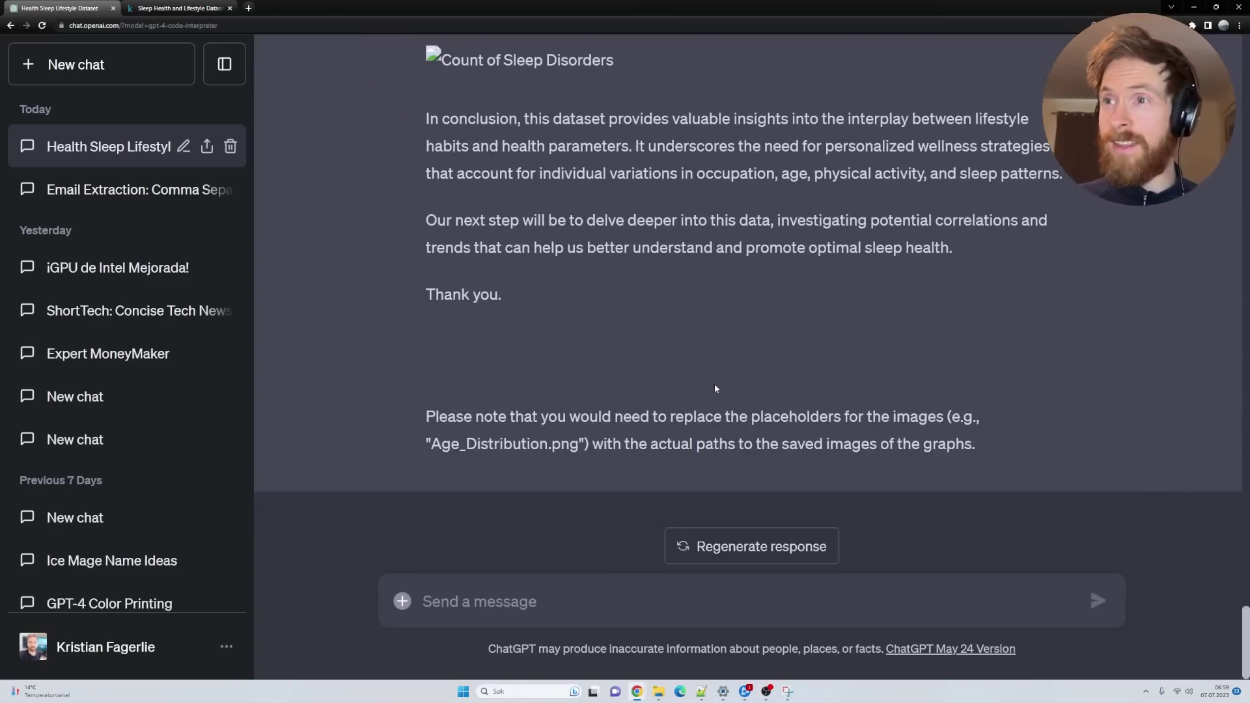
pyautogui.scroll(15, 715, 389)
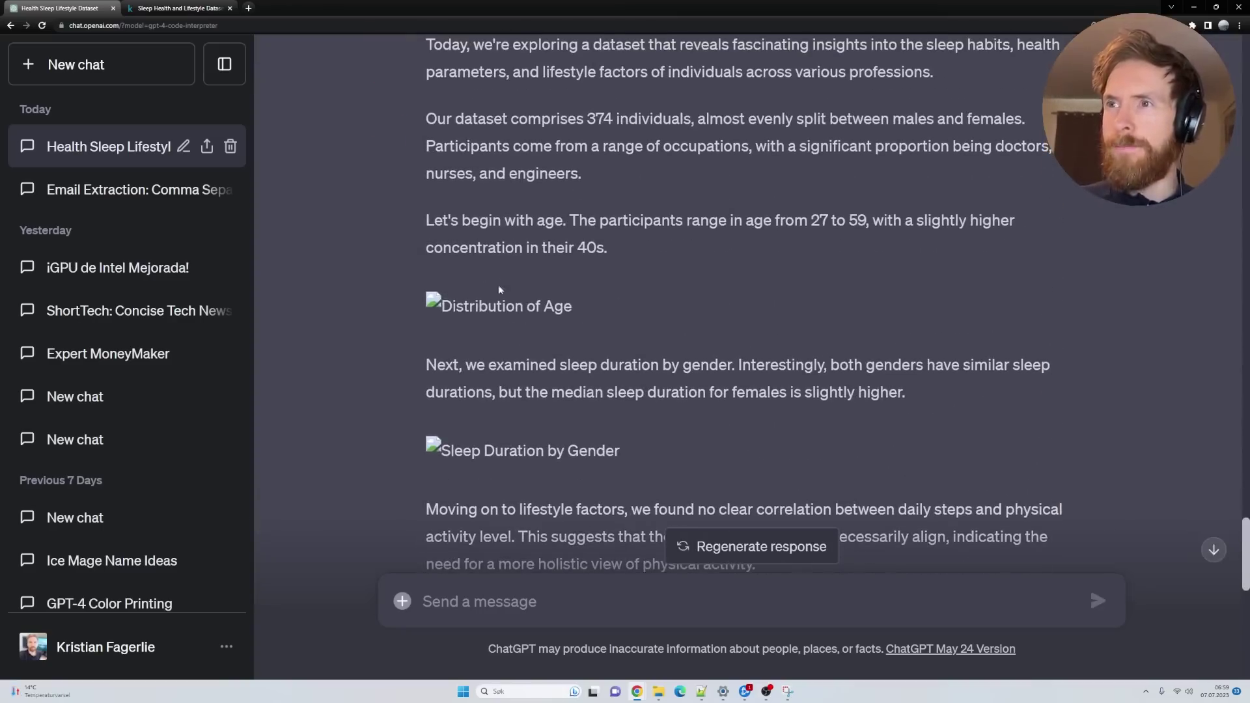
pyautogui.scroll(5, 514, 358)
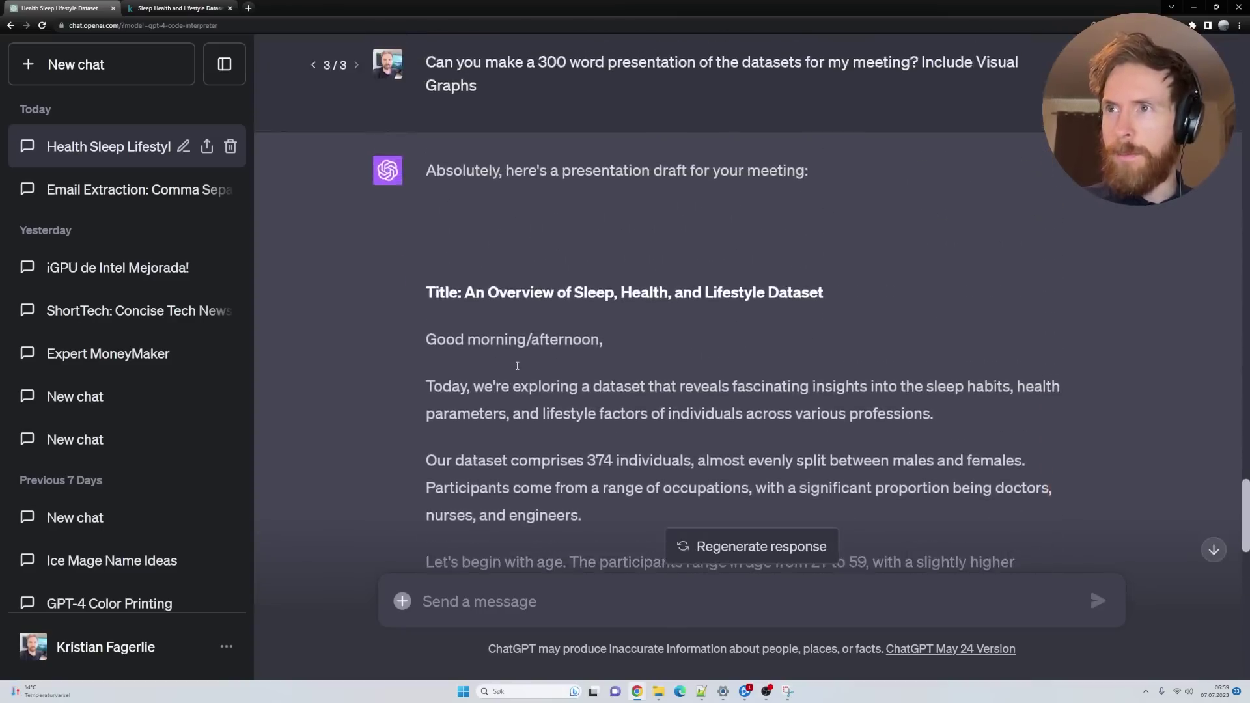
pyautogui.scroll(-1, 483, 202)
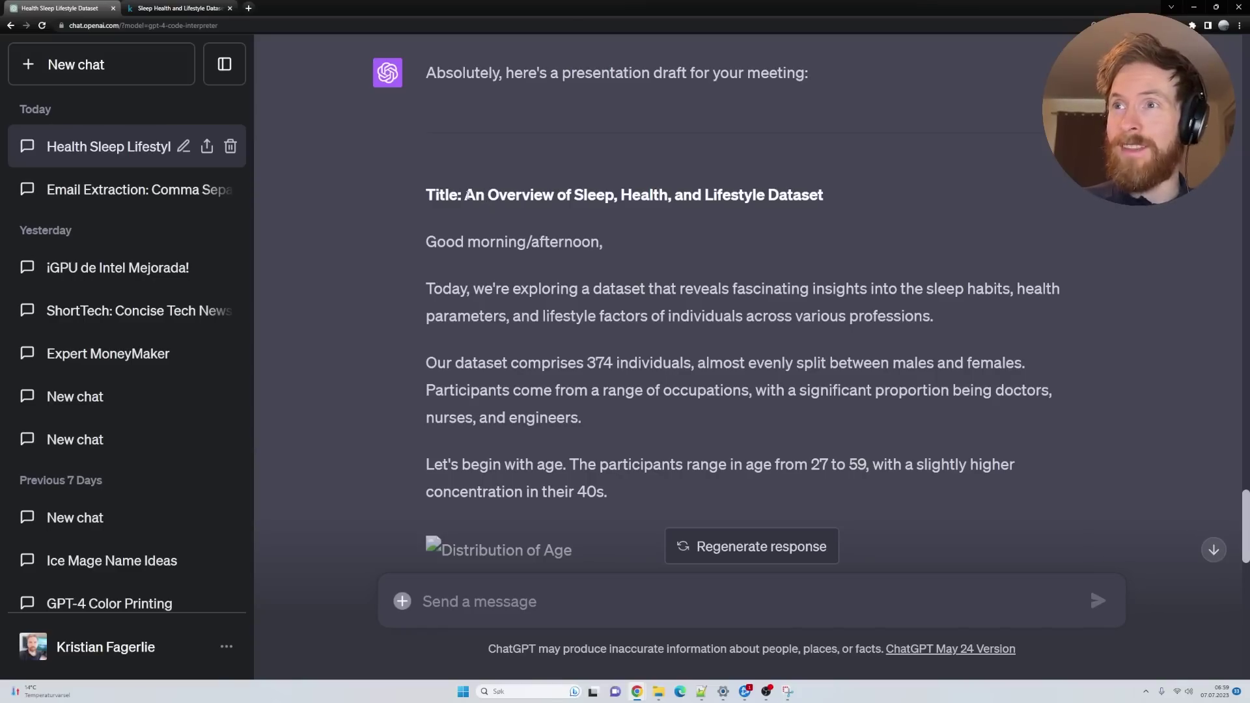
# Highlight the presentation's title, opening sentence, 374 individuals figure, conclusion and next-step sentence
pyautogui.moveTo(465, 195)
pyautogui.mouseDown()
pyautogui.moveTo(635, 195)
pyautogui.moveTo(820, 234)
pyautogui.moveTo(827, 199)
pyautogui.mouseUp()
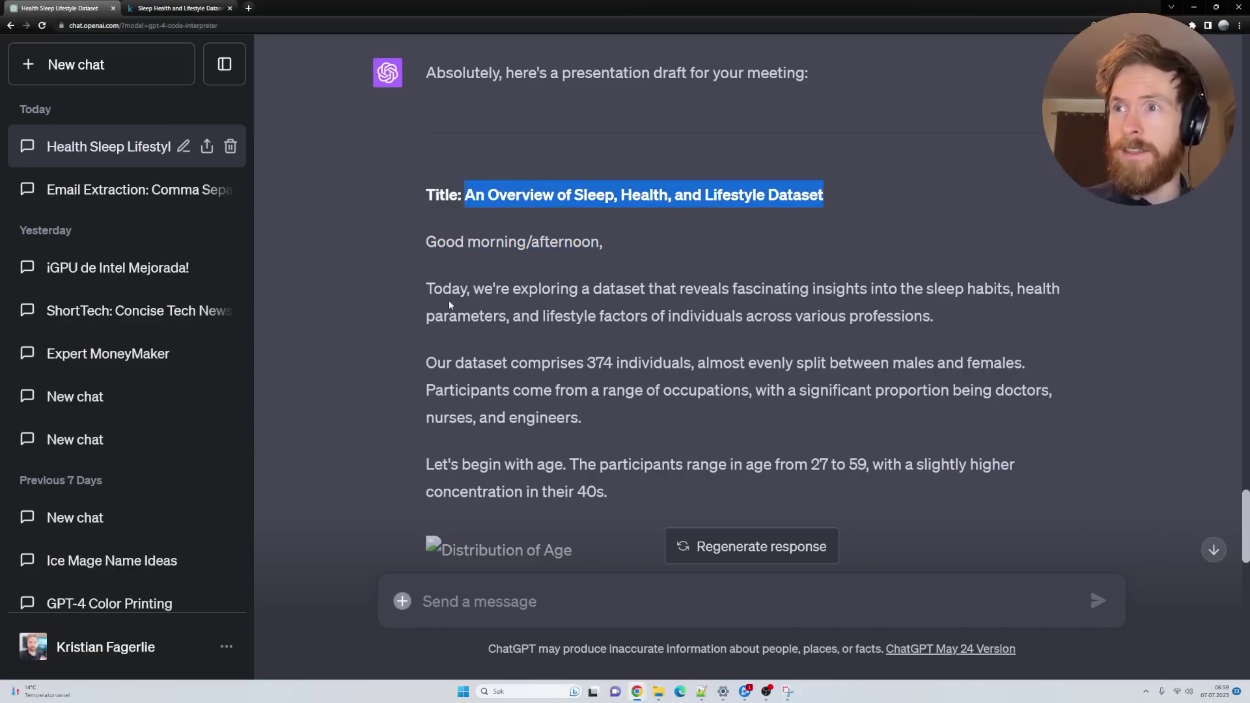
pyautogui.moveTo(424, 289); pyautogui.dragTo(939, 320)
pyautogui.scroll(-1, 560, 325)
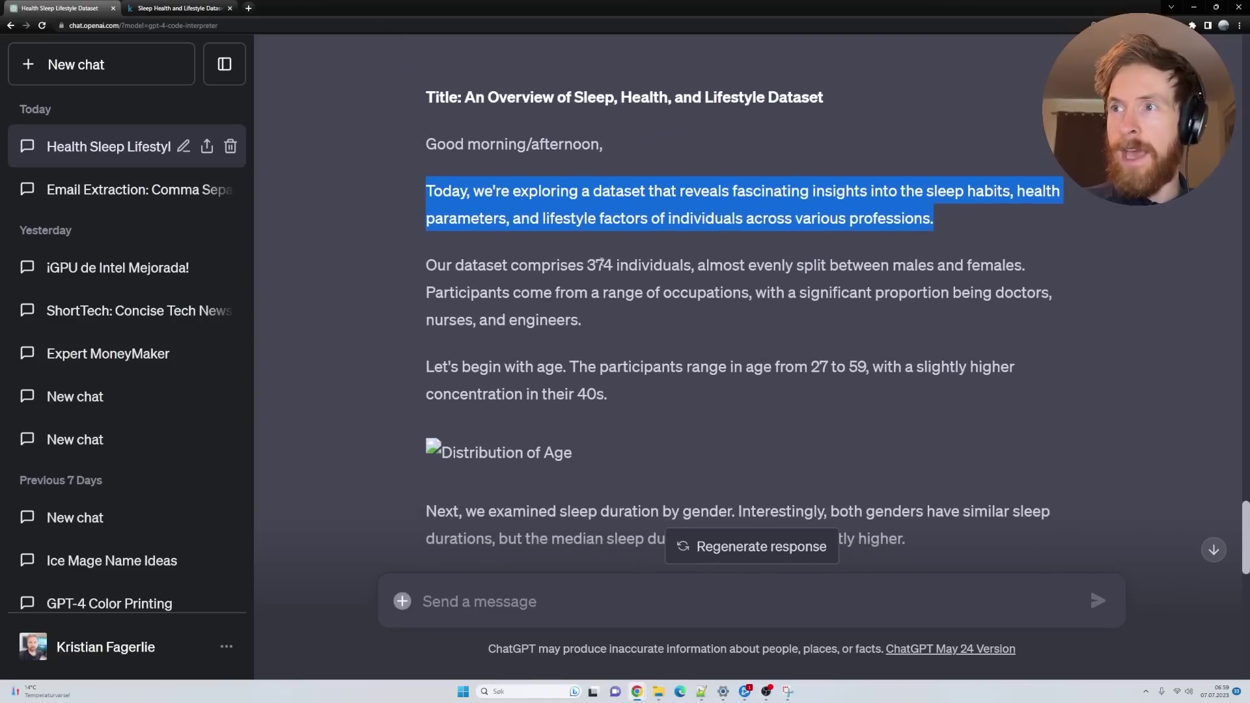
pyautogui.moveTo(599, 264); pyautogui.dragTo(677, 268)
pyautogui.click(675, 281)
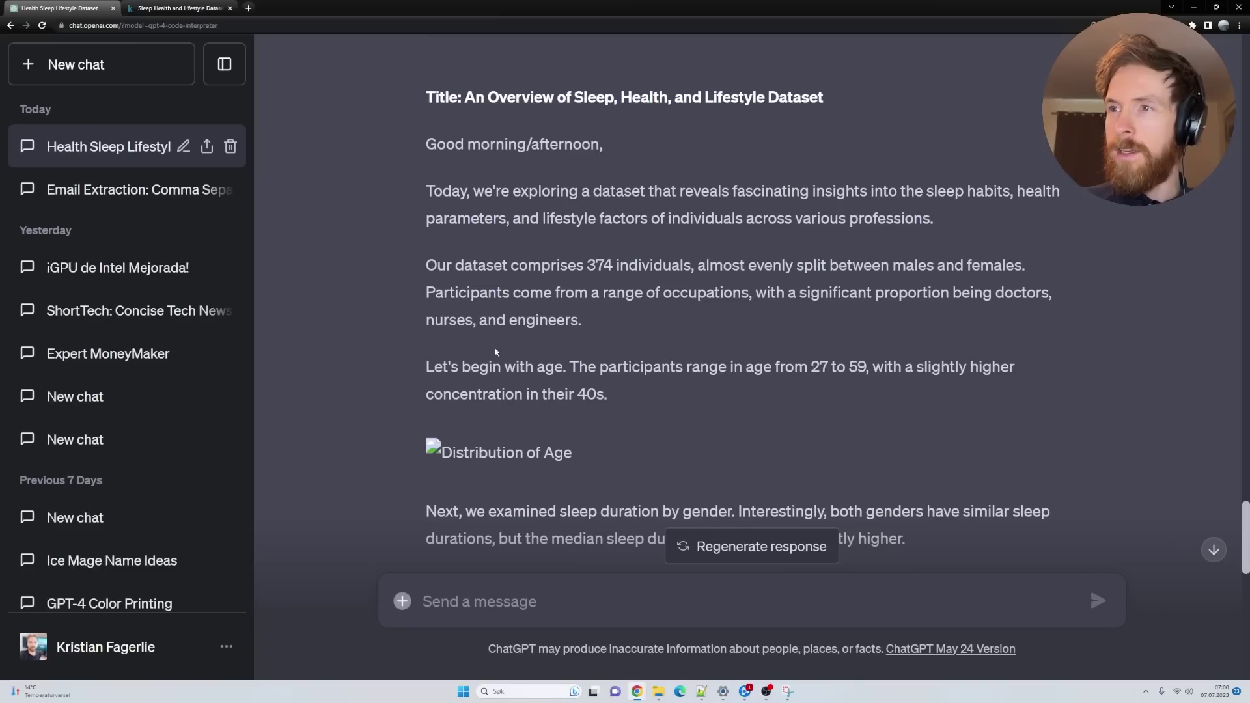
pyautogui.scroll(-5, 677, 352)
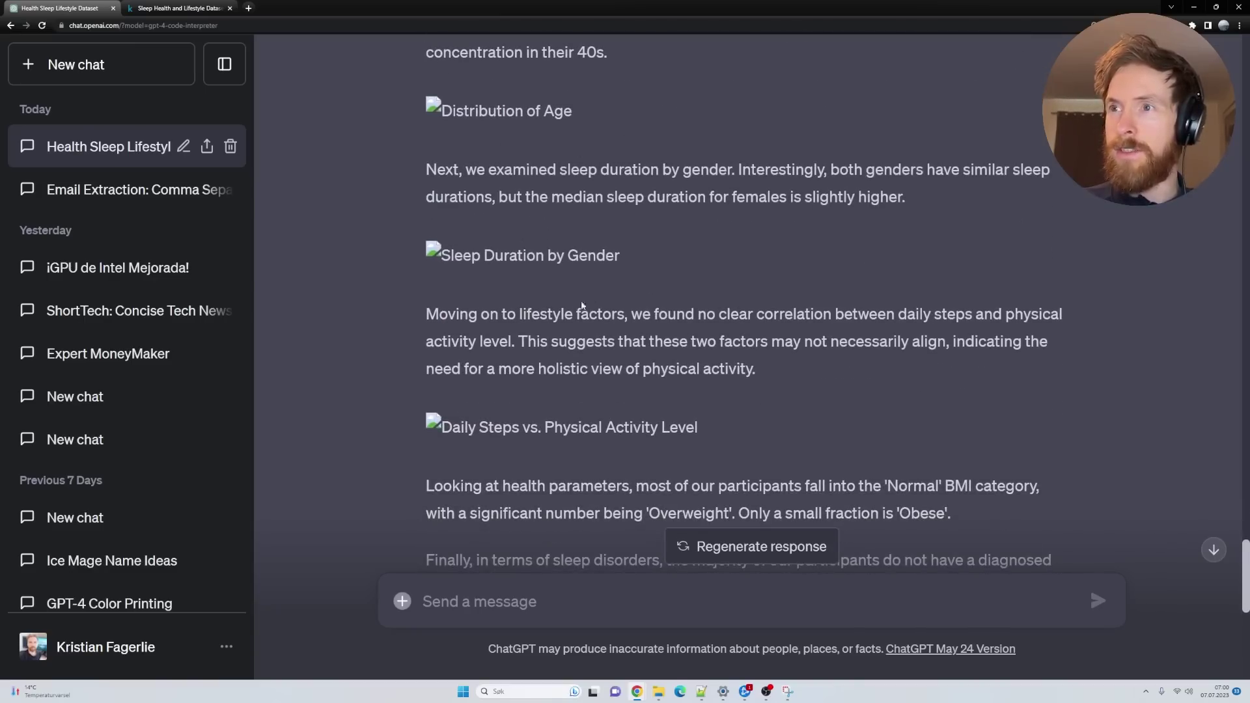
pyautogui.scroll(-6, 581, 306)
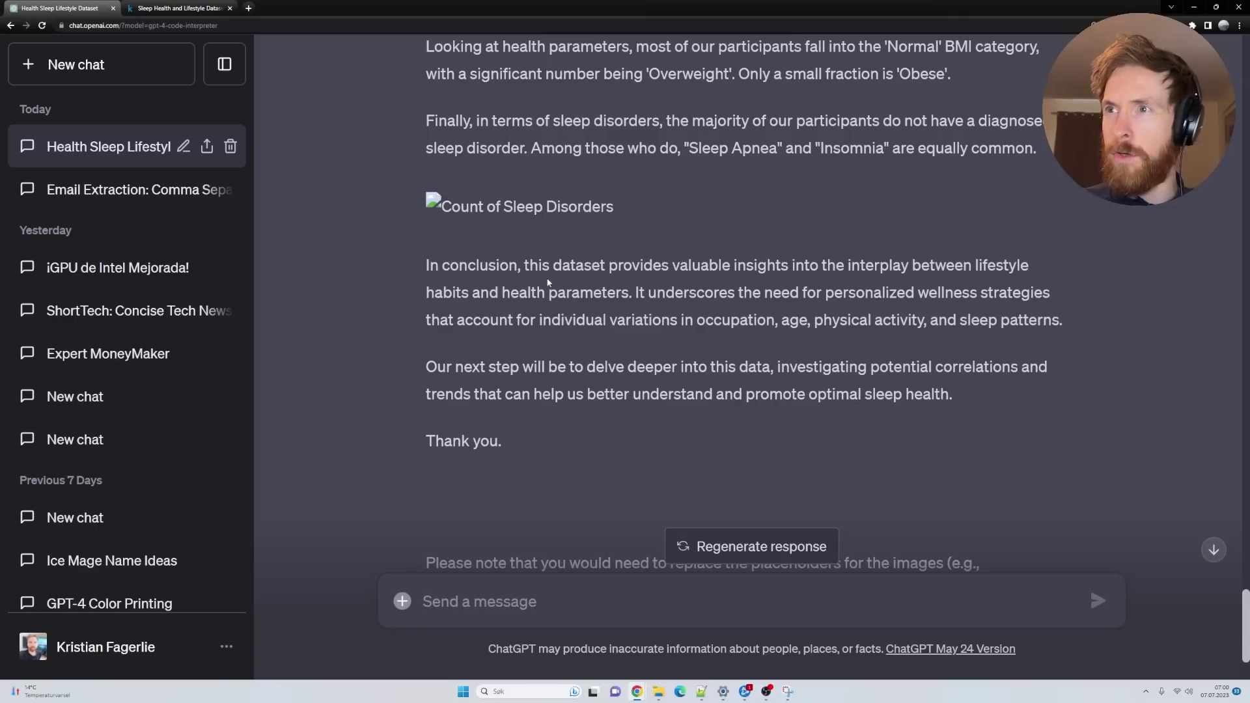
pyautogui.moveTo(529, 265); pyautogui.dragTo(628, 304)
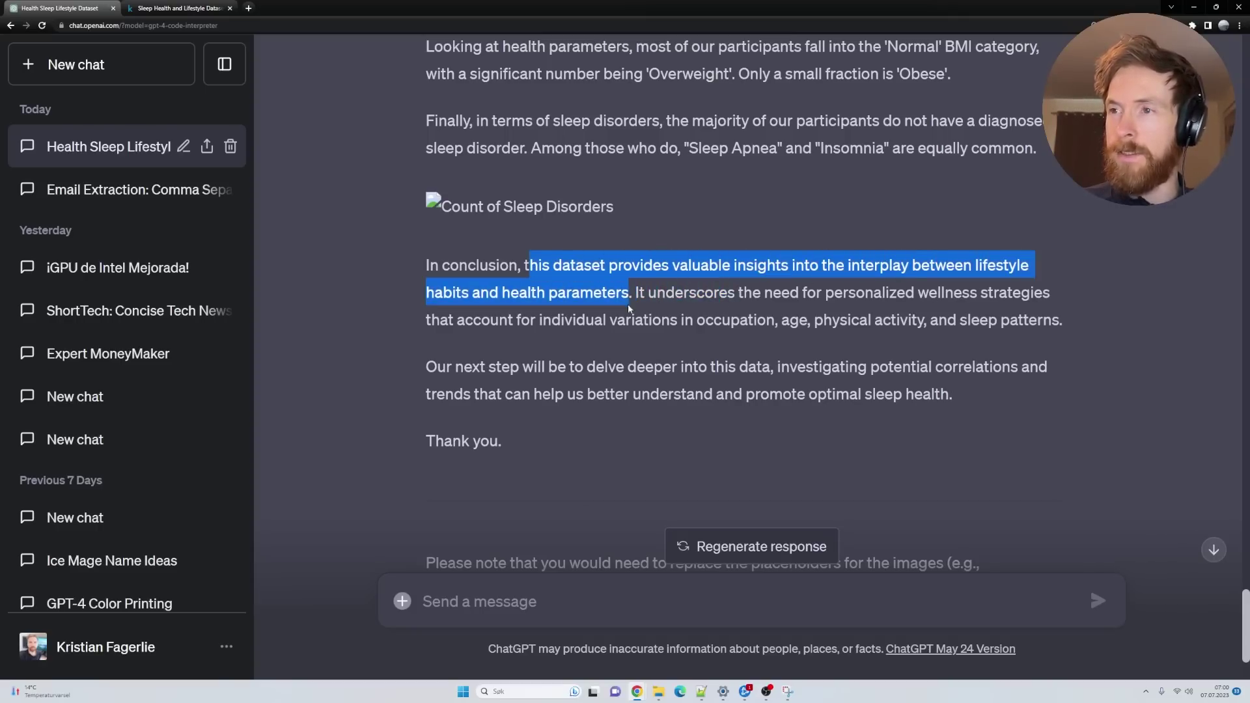
pyautogui.moveTo(445, 368)
pyautogui.mouseDown()
pyautogui.moveTo(1052, 367)
pyautogui.moveTo(630, 396)
pyautogui.moveTo(968, 399)
pyautogui.mouseUp()
# Attach trenddata.py from the chatgpt16k folder to the new chat message
pyautogui.click(967, 394)
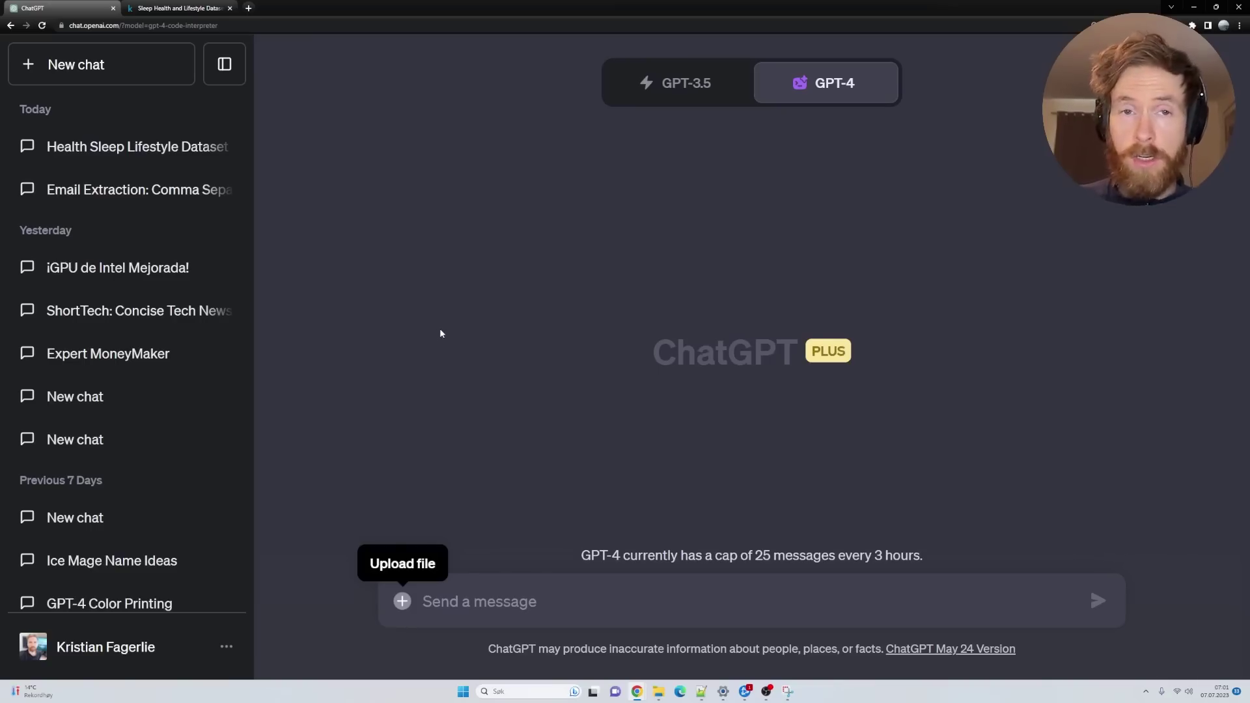
pyautogui.click(402, 602)
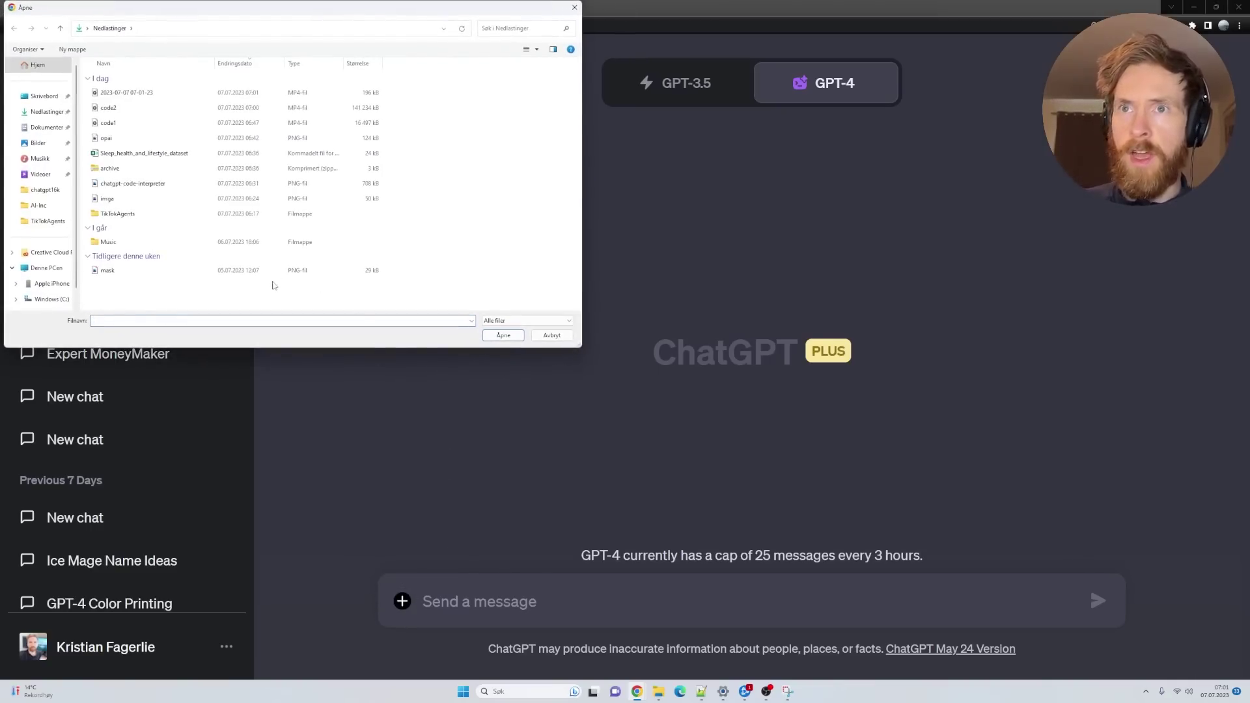
pyautogui.click(45, 190)
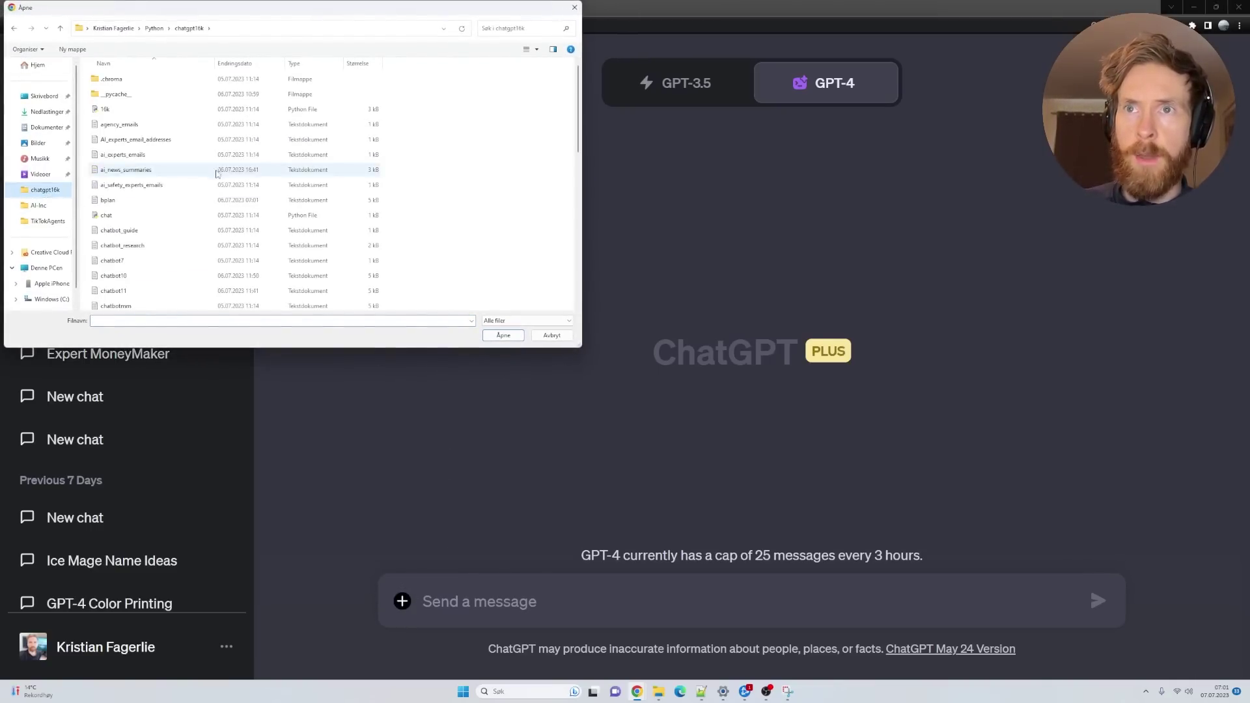
pyautogui.scroll(-3, 210, 204)
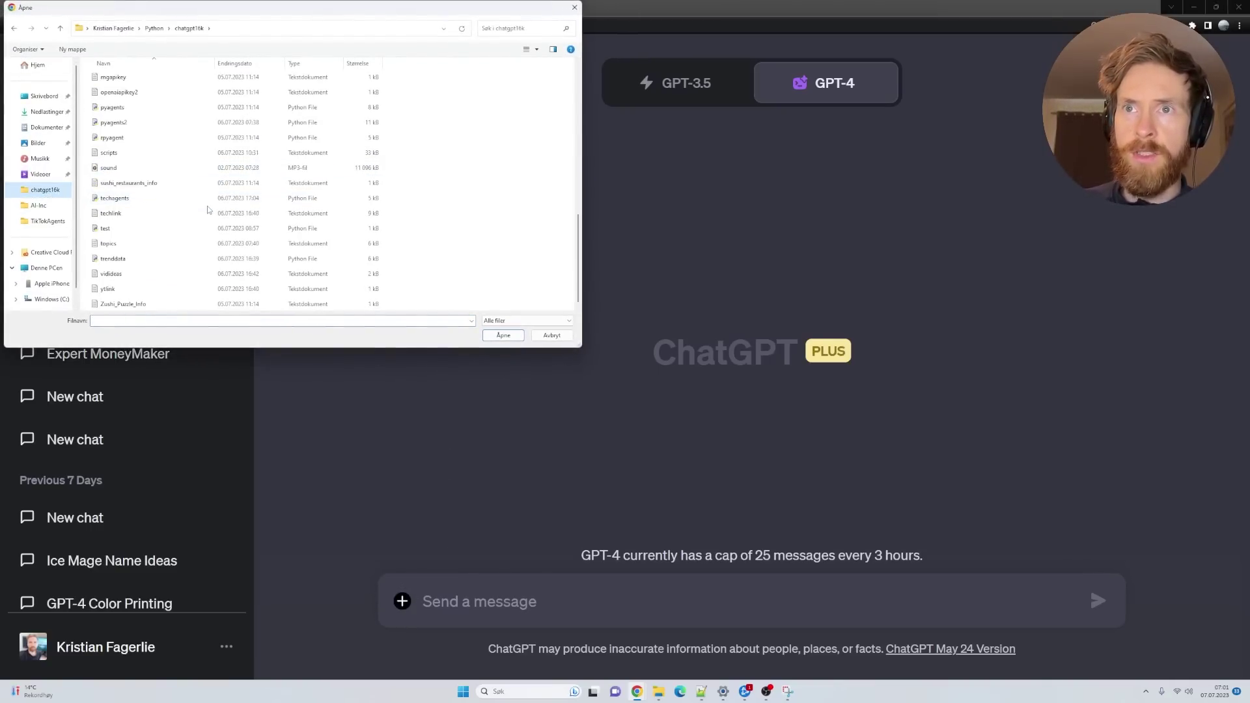
pyautogui.click(130, 263)
pyautogui.click(503, 335)
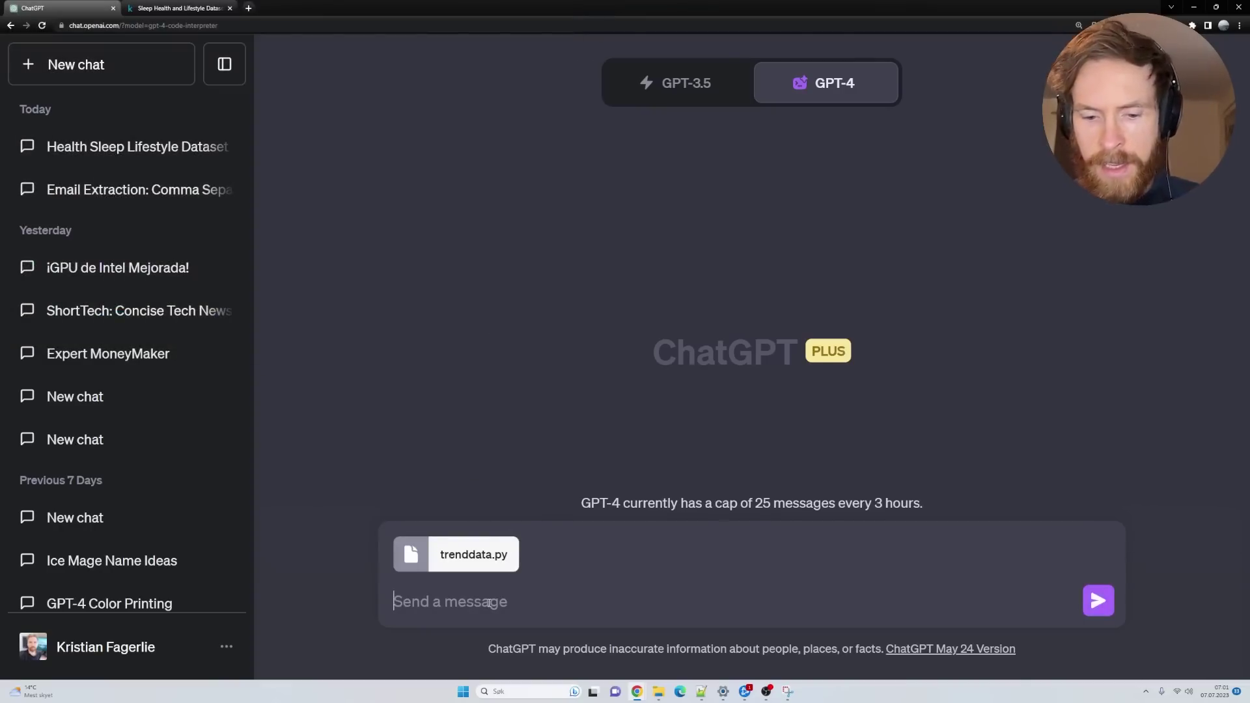
# Type 'Explain this python code to me' in the message box
pyautogui.write('Explain this ')
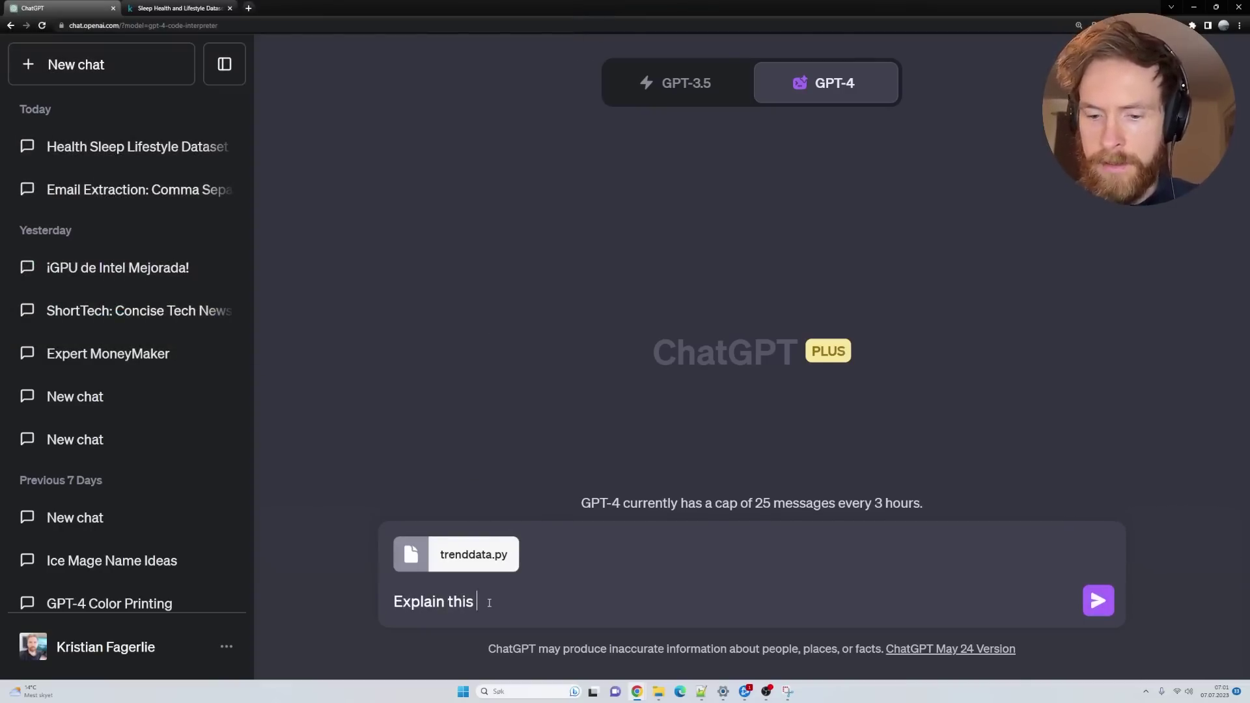
pyautogui.write('python coe')
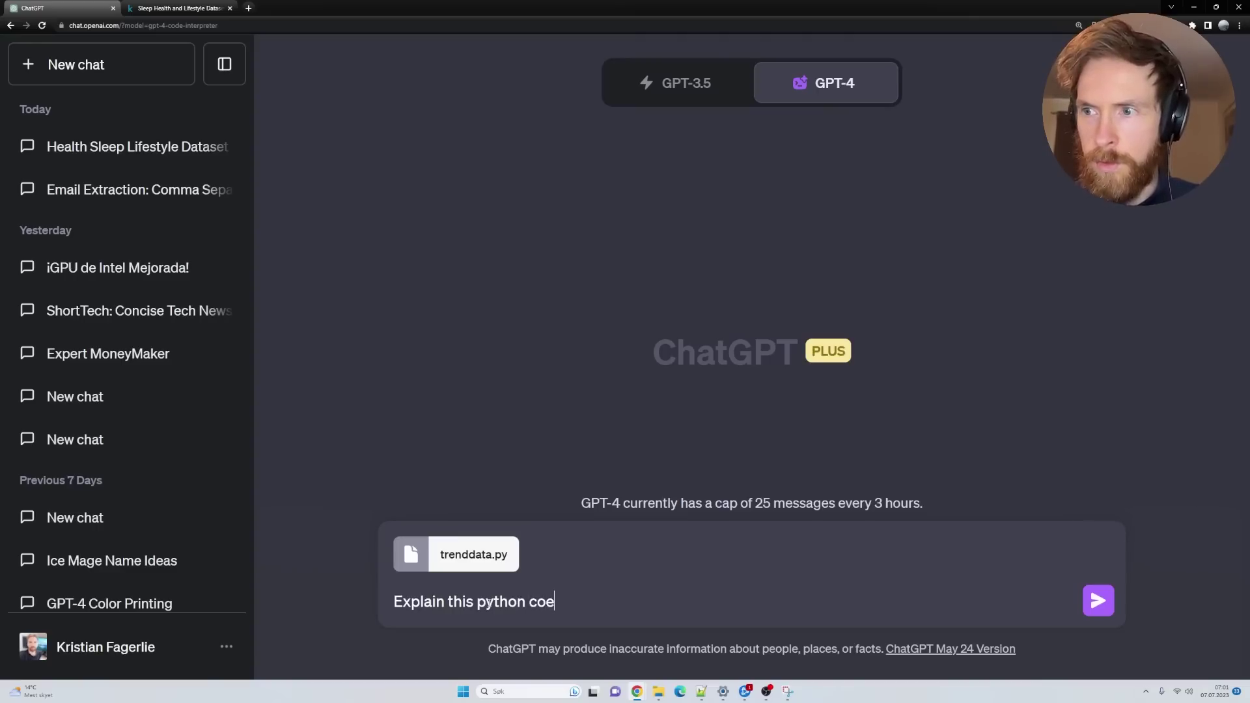
pyautogui.press('BackSpace')
pyautogui.write('de to me')
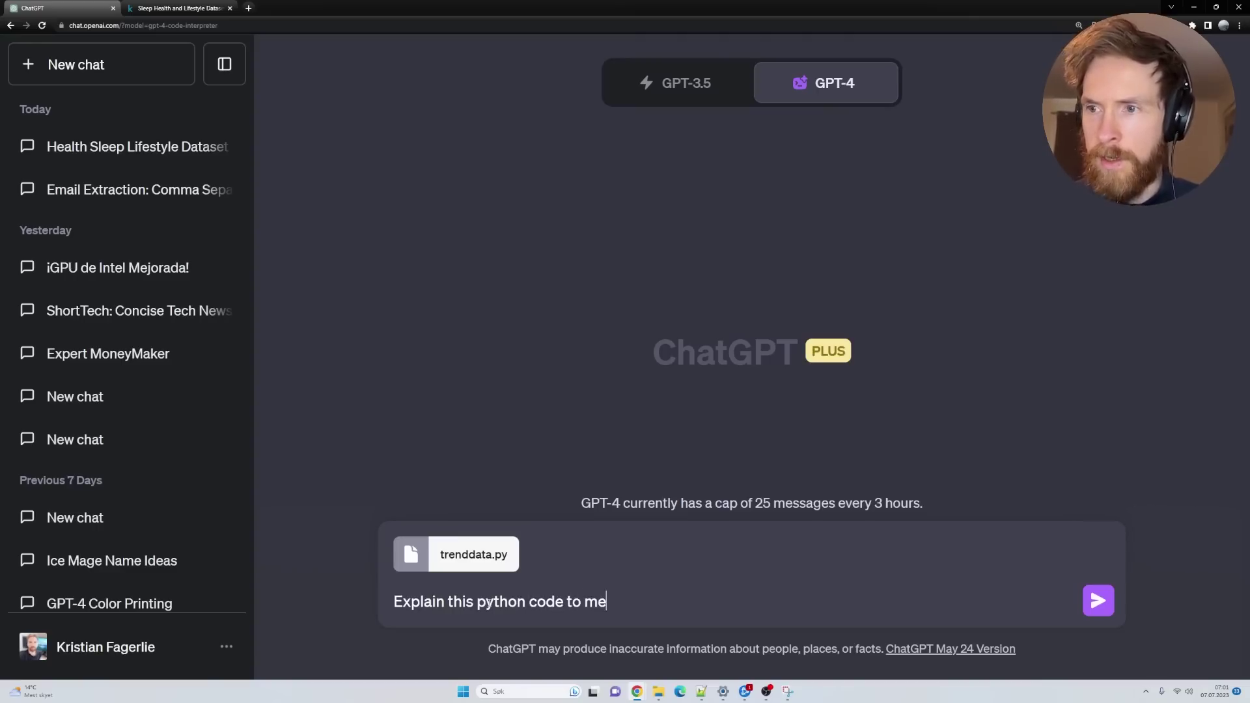
pyautogui.click(1095, 603)
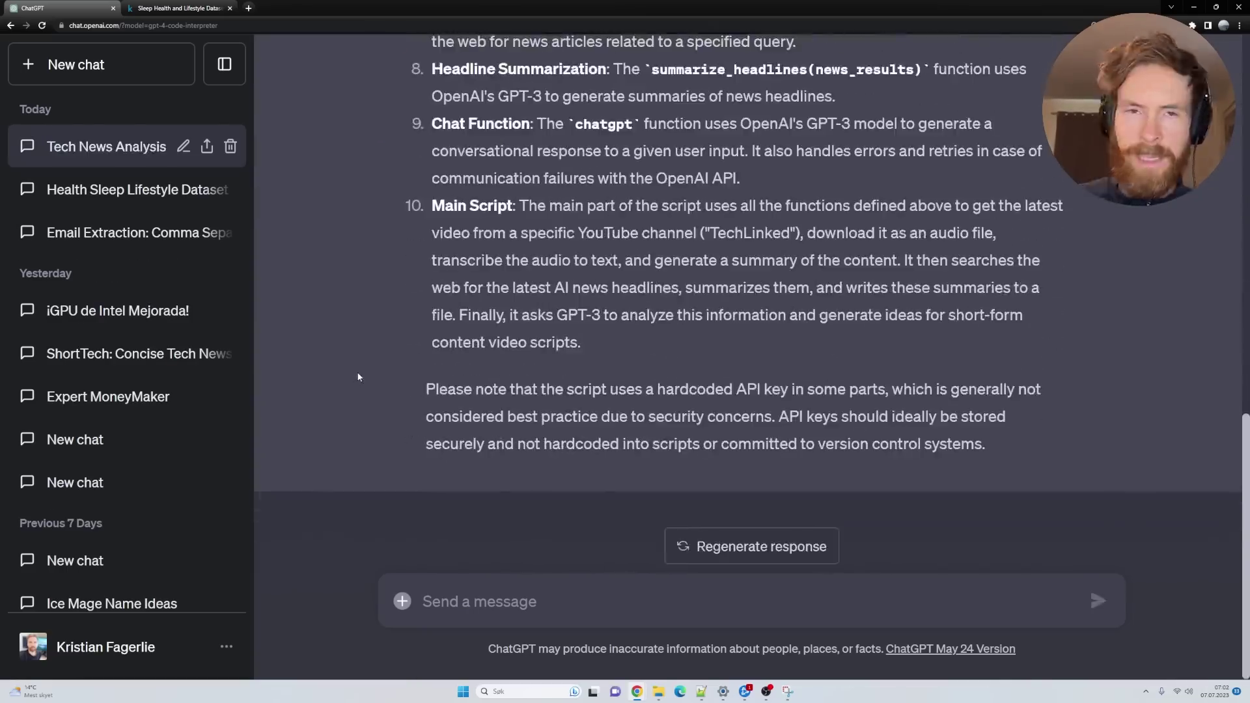
pyautogui.scroll(10, 358, 377)
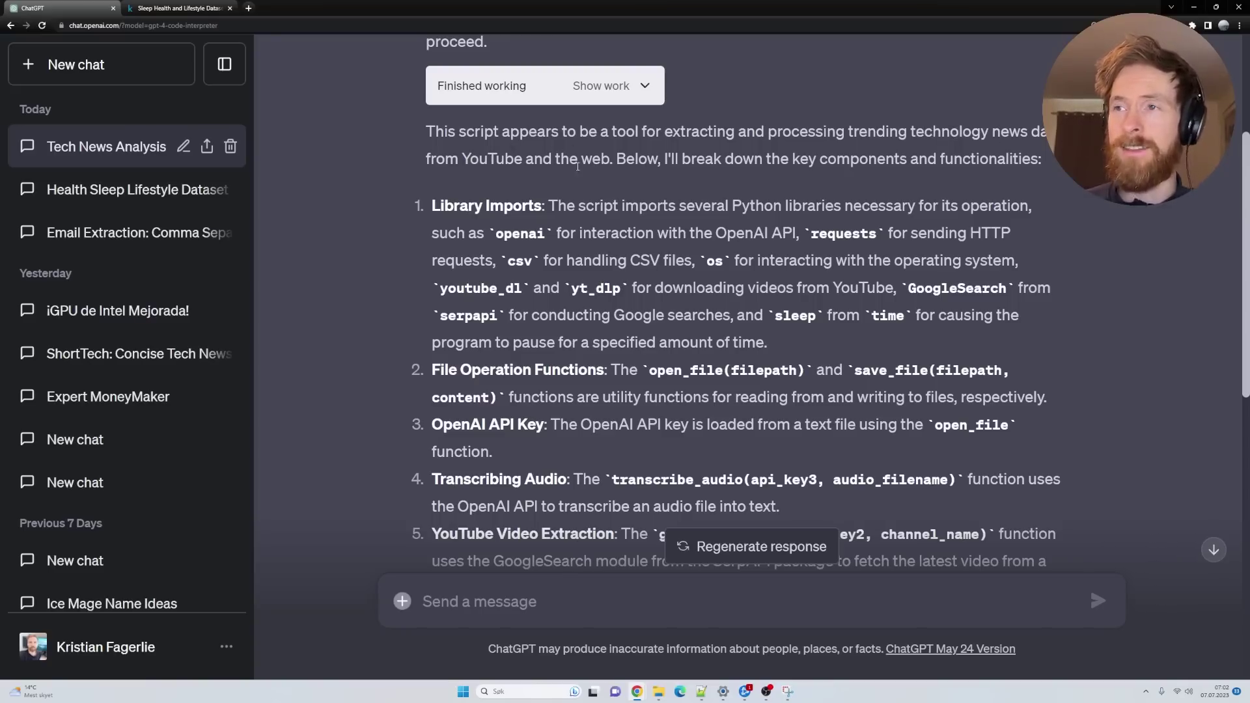
pyautogui.scroll(-1, 445, 213)
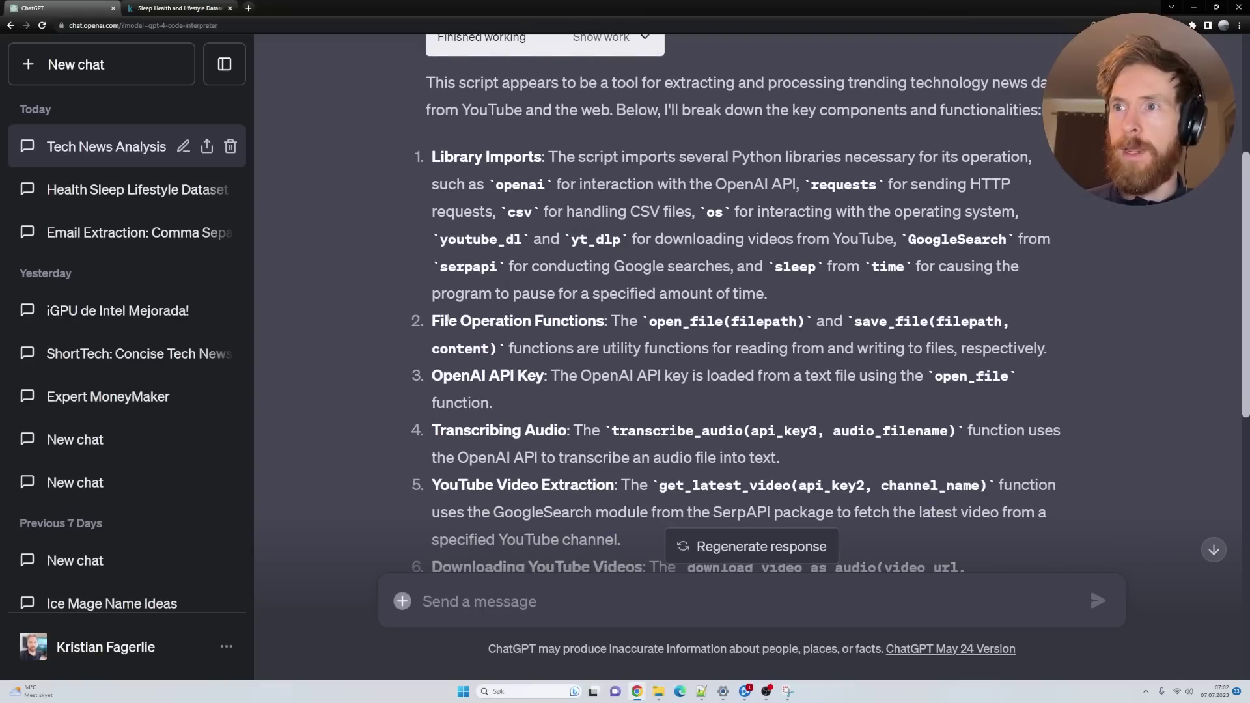
pyautogui.scroll(-2, 443, 285)
pyautogui.scroll(-2, 437, 248)
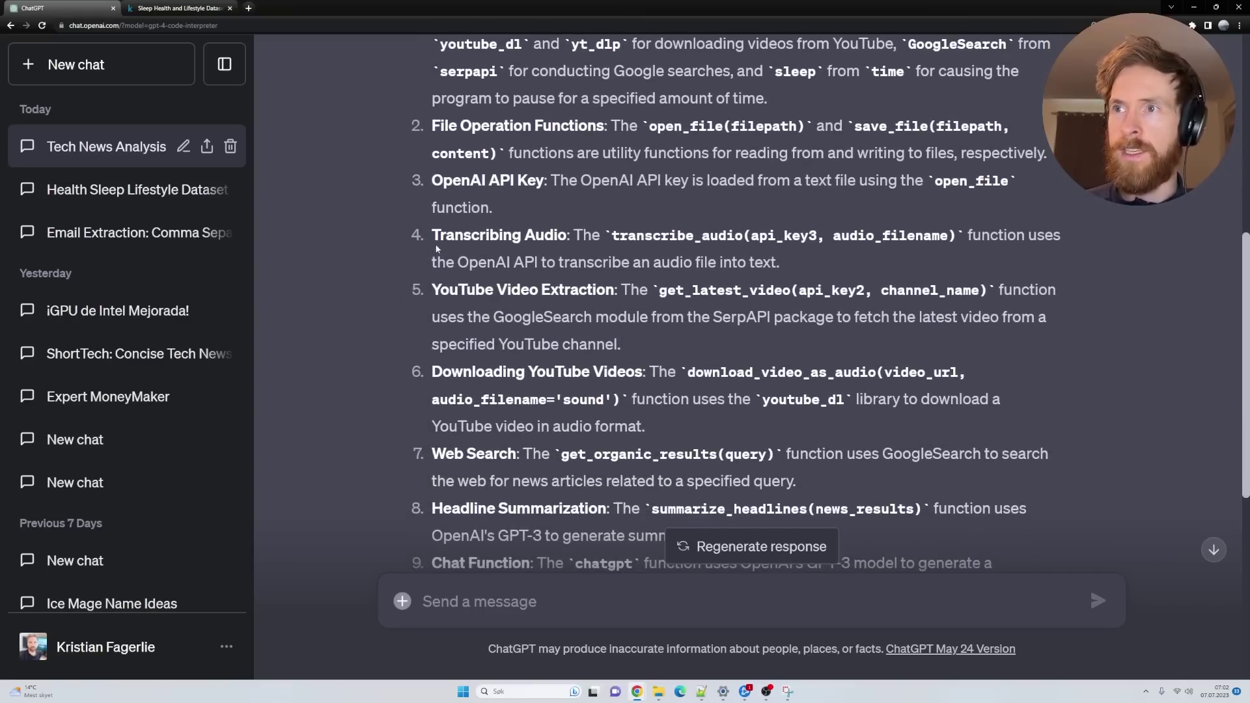
pyautogui.scroll(-2, 403, 244)
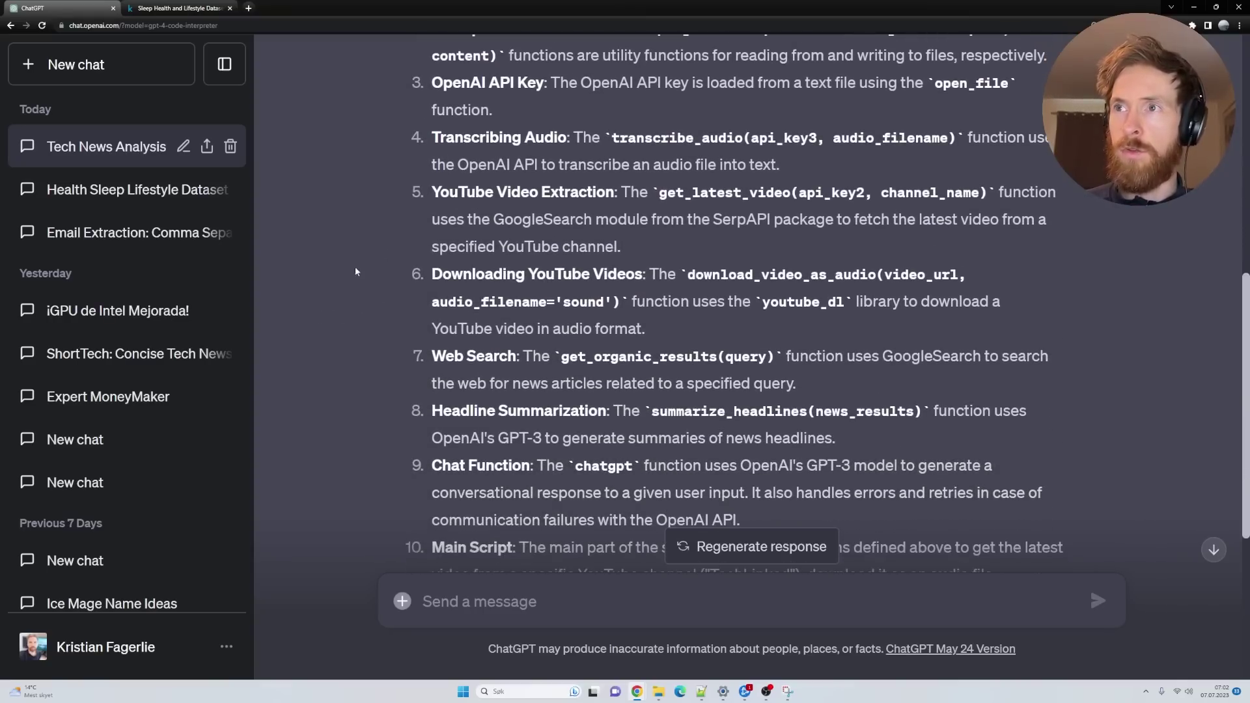
pyautogui.scroll(-2, 365, 268)
pyautogui.scroll(-2, 366, 307)
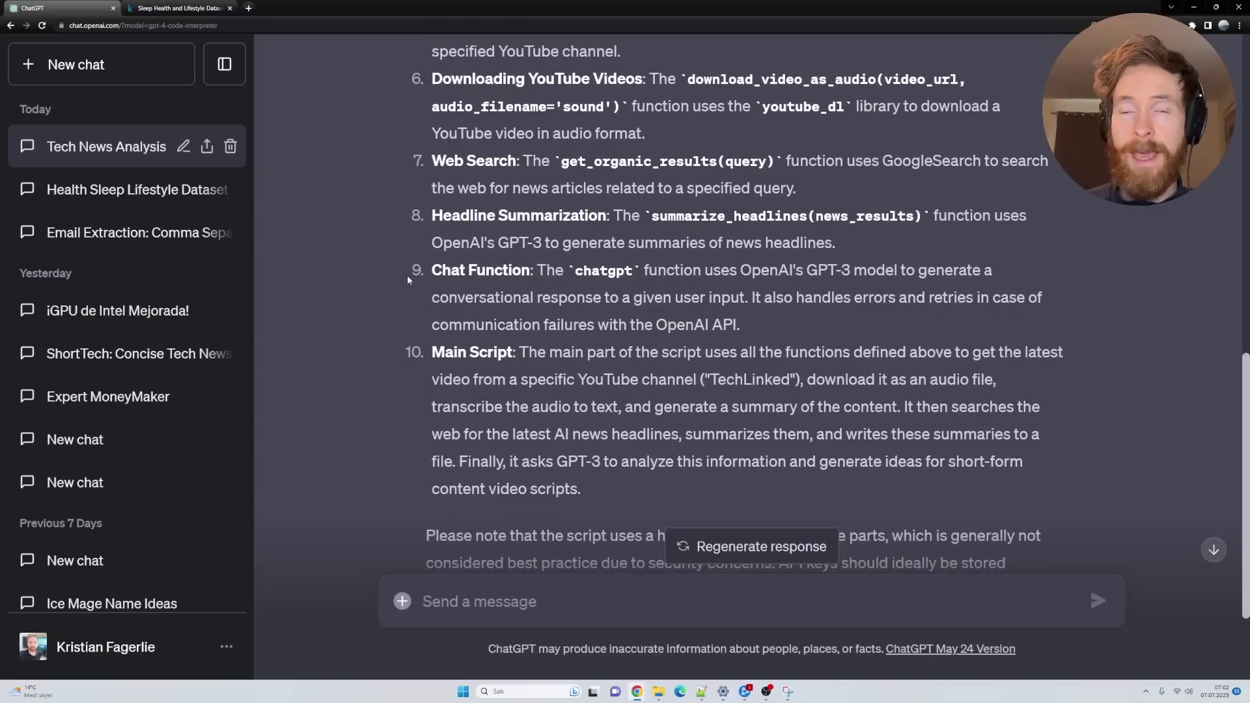
pyautogui.scroll(-3, 370, 314)
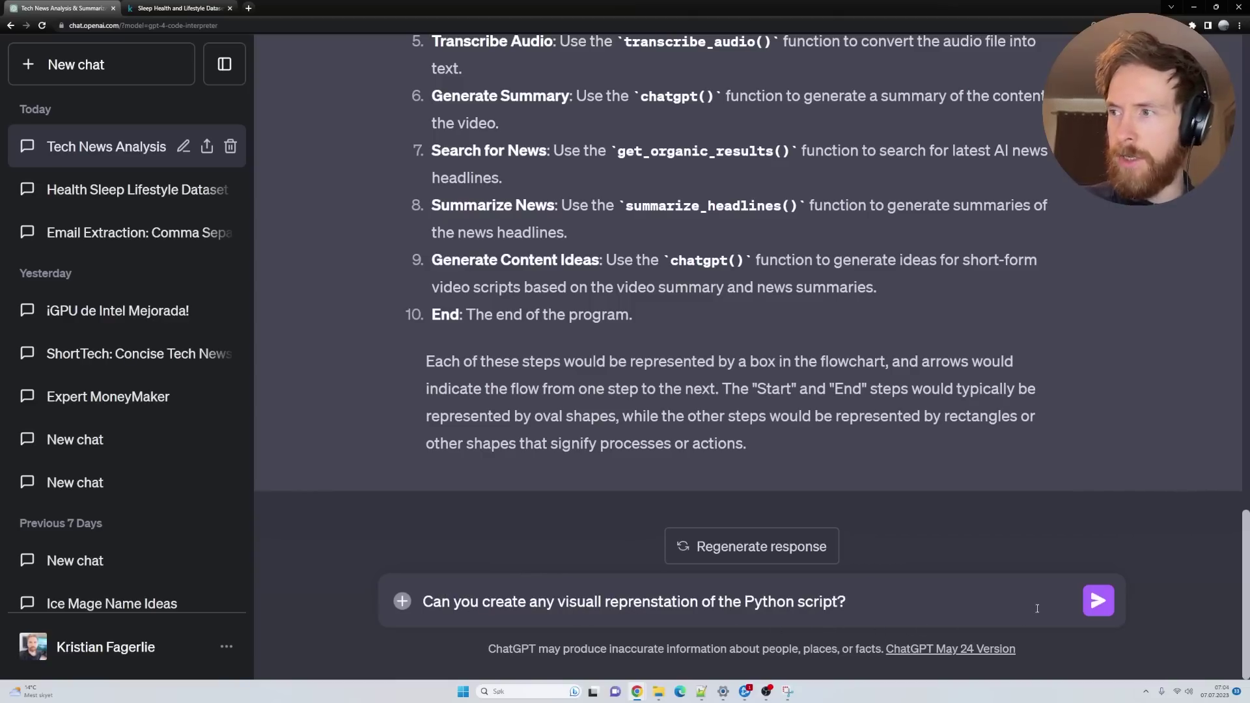
# Send the request for a visual representation of the script and review the ASCII flowchart reply
pyautogui.click(1098, 600)
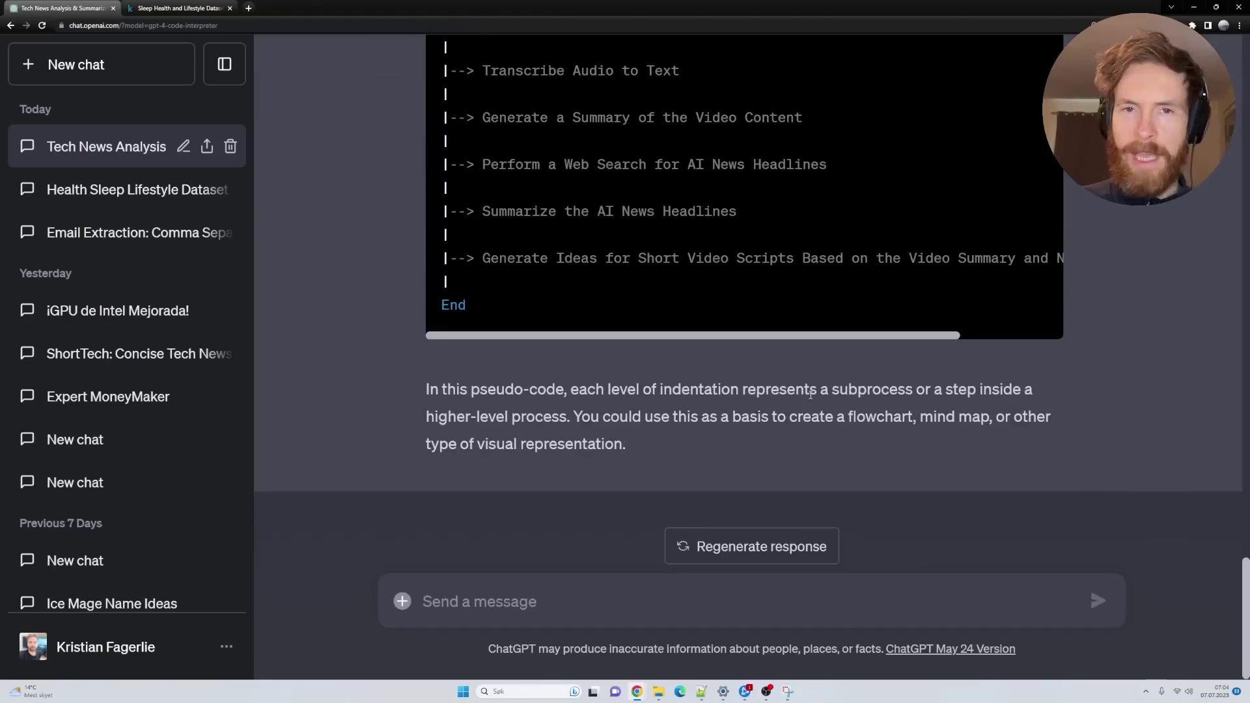
pyautogui.scroll(5, 724, 377)
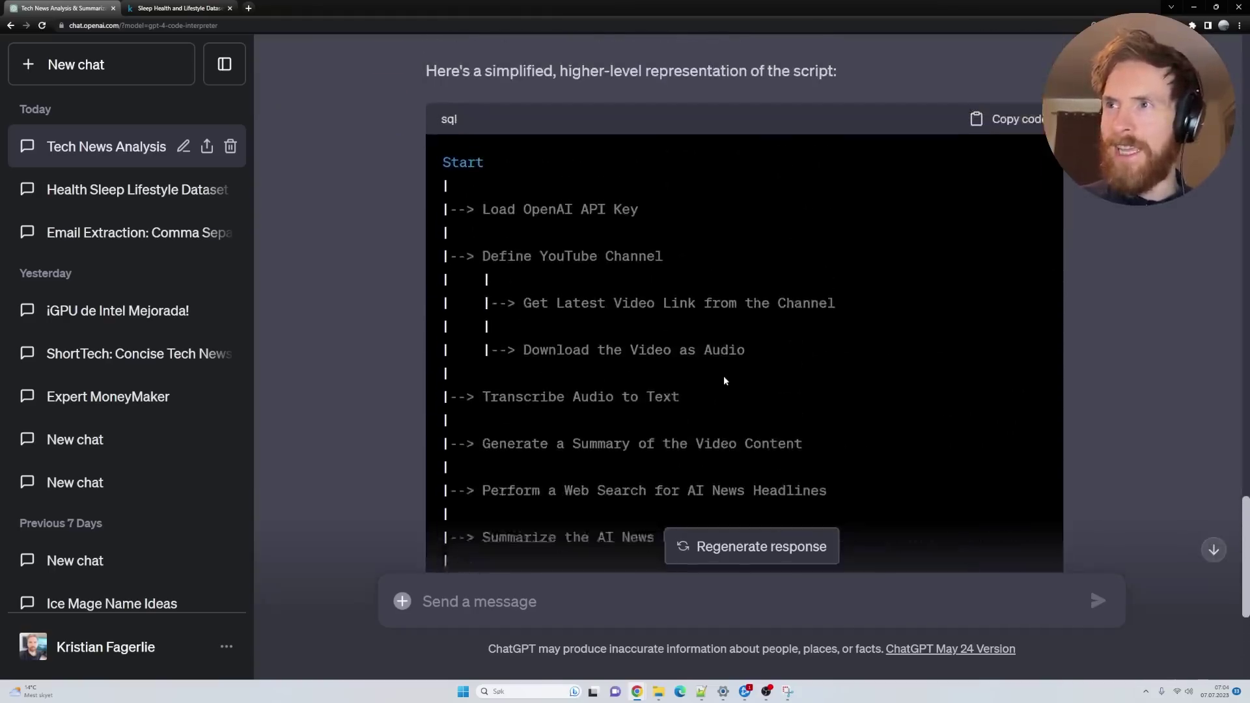
pyautogui.scroll(-2, 500, 265)
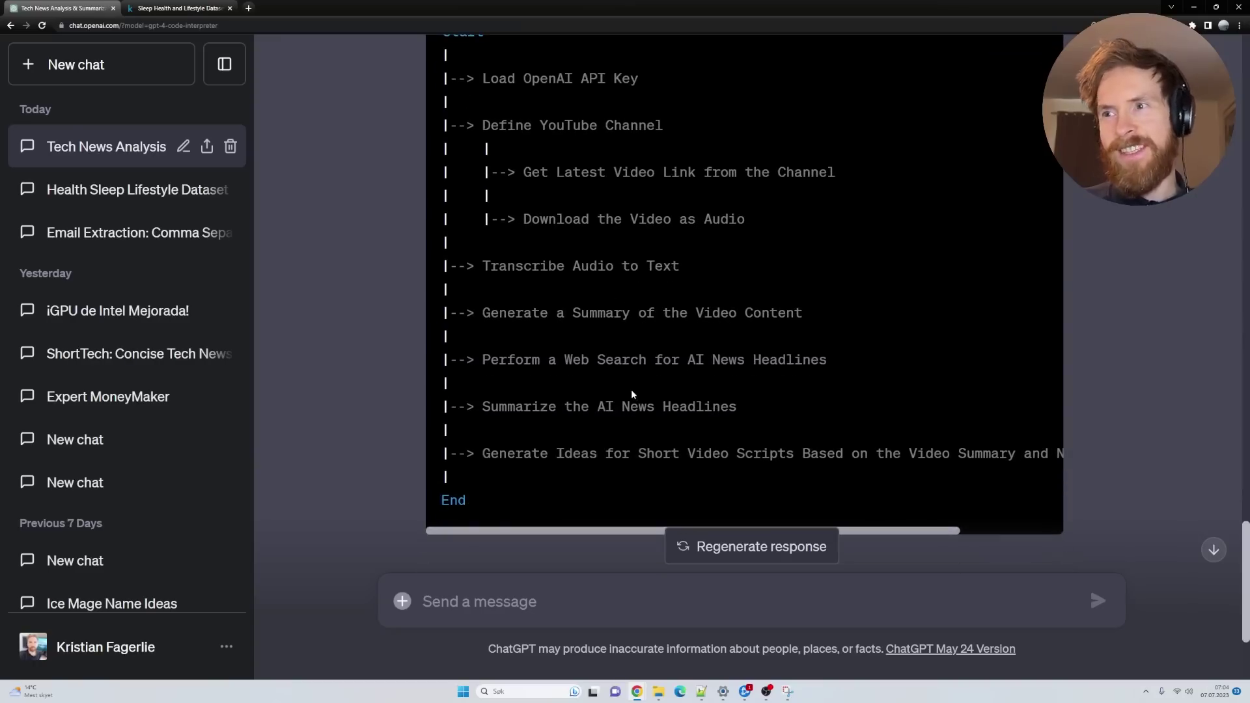
pyautogui.scroll(-3, 639, 391)
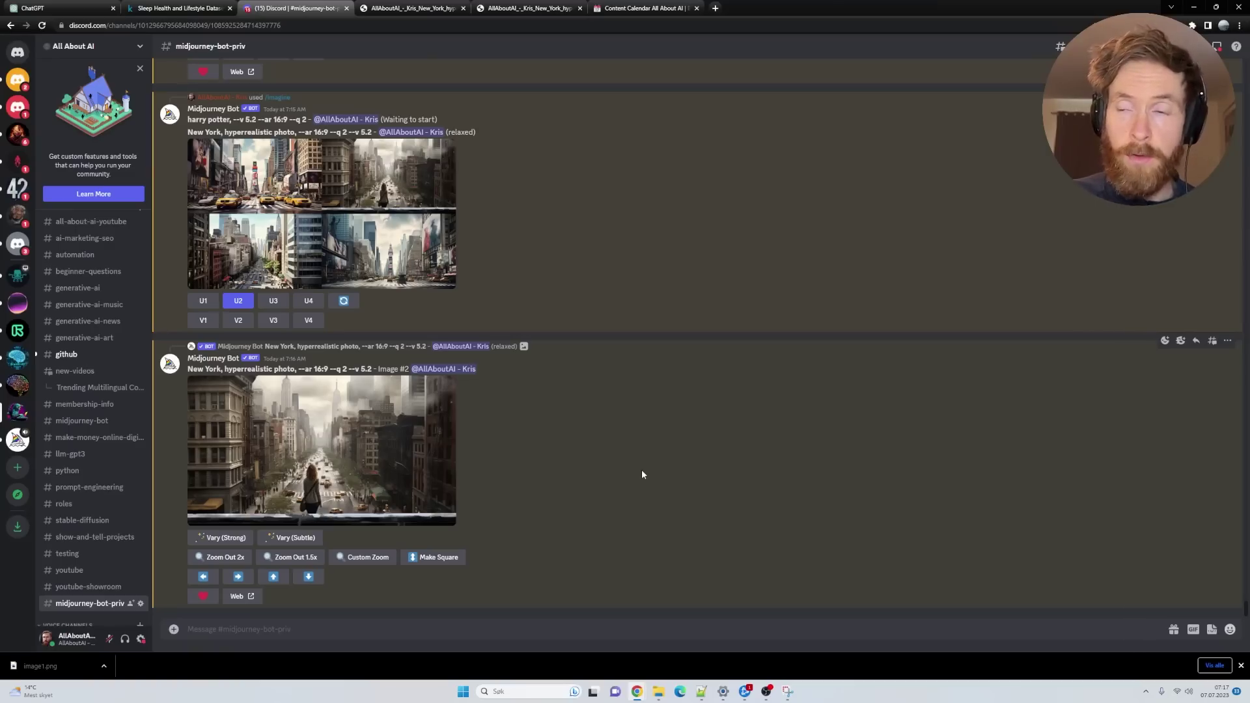
# Enlarge the Midjourney New York street images in Discord, then close the viewer
pyautogui.click(293, 261)
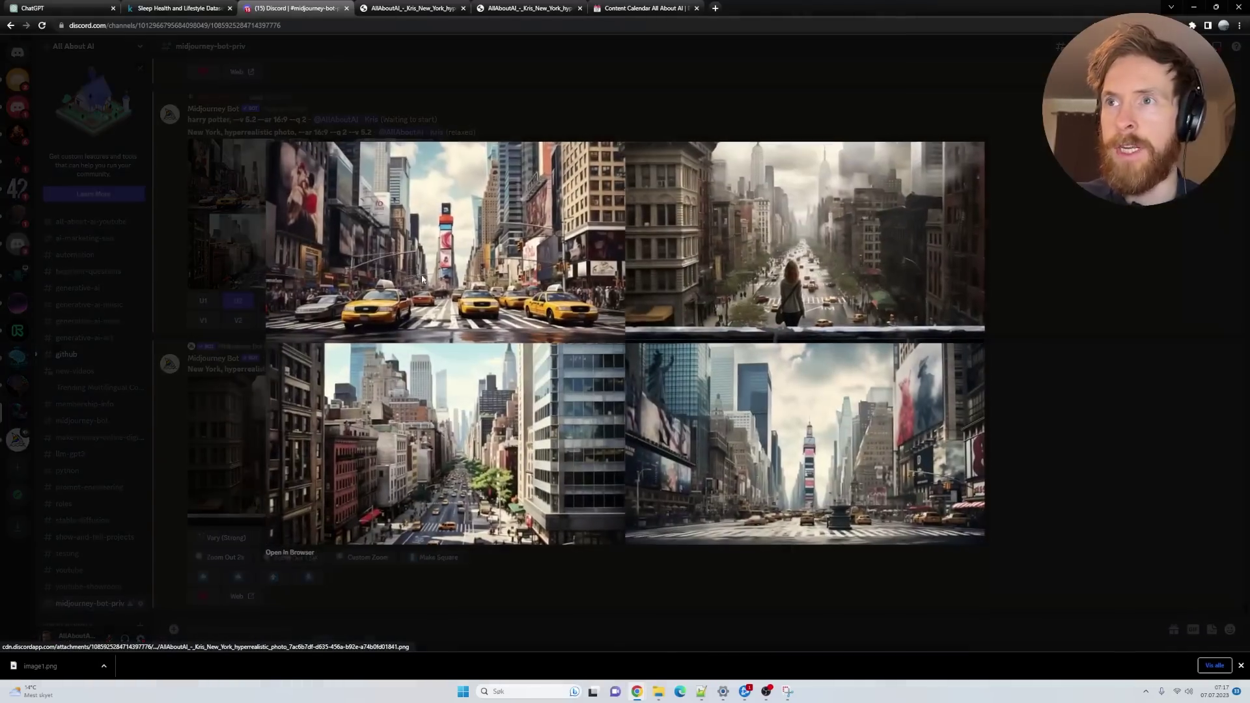
pyautogui.click(232, 455)
pyautogui.click(329, 444)
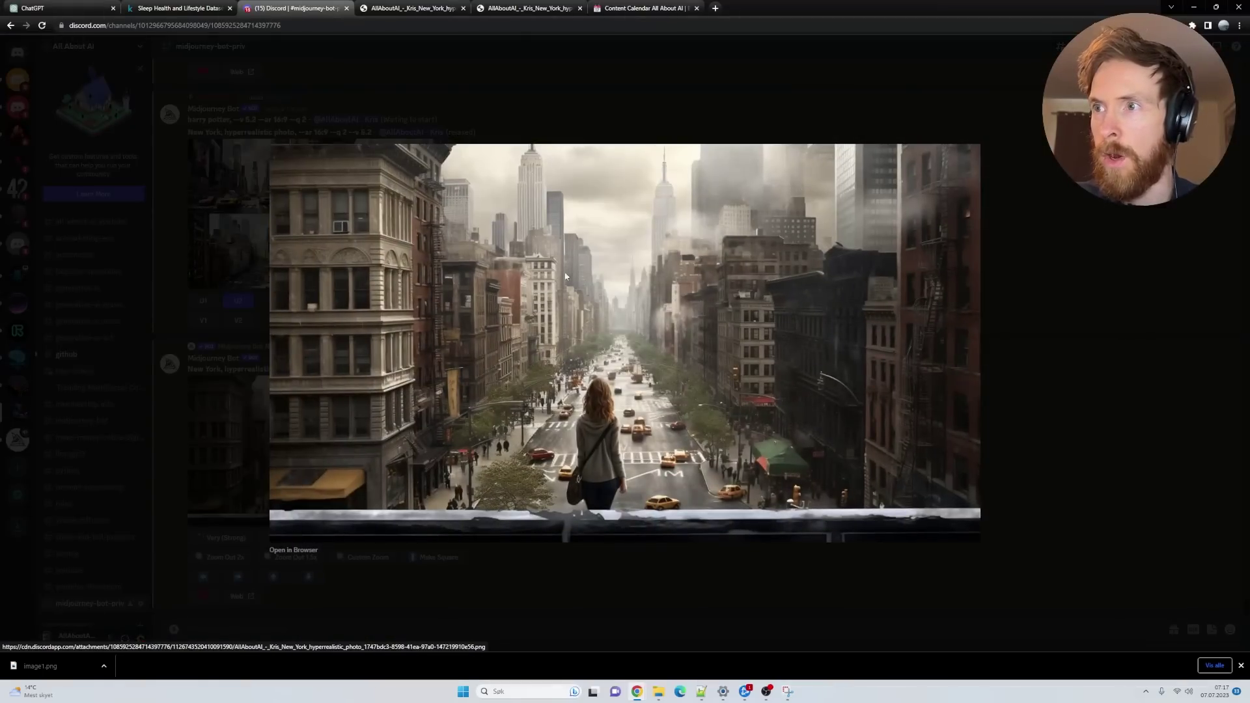
pyautogui.click(1055, 351)
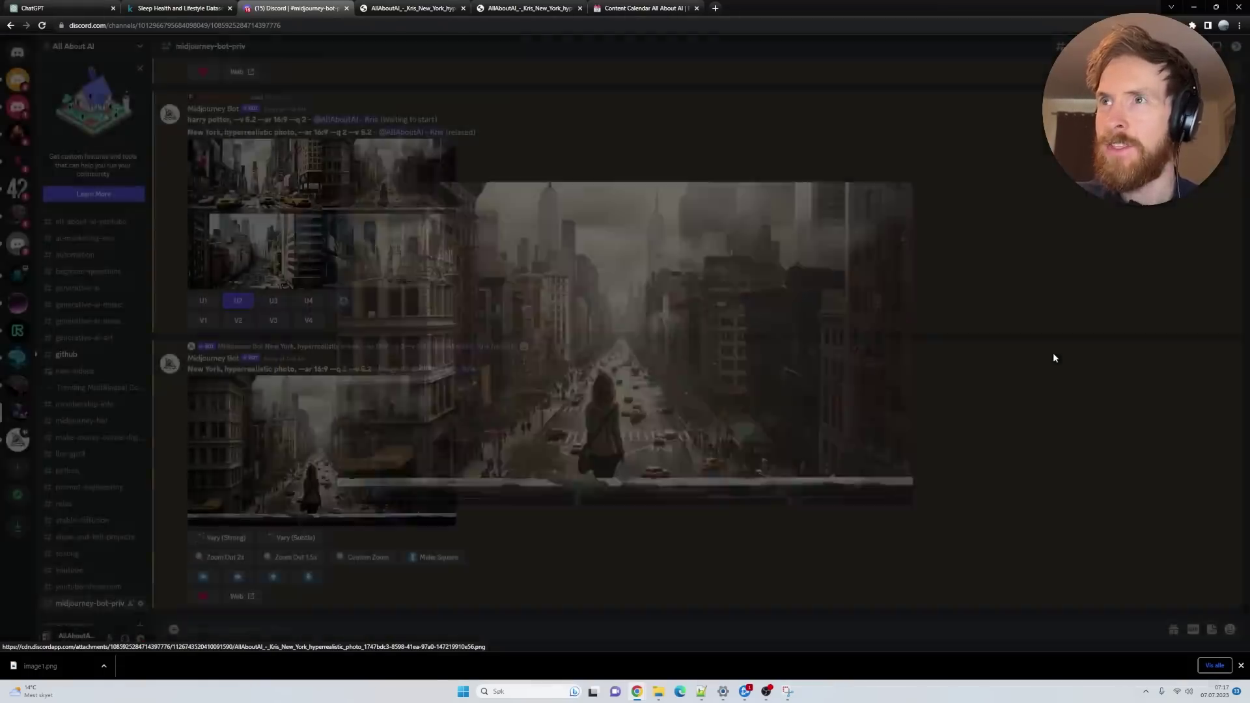
# Upload image1 from the downloads folder to the ChatGPT chat
pyautogui.click(59, 8)
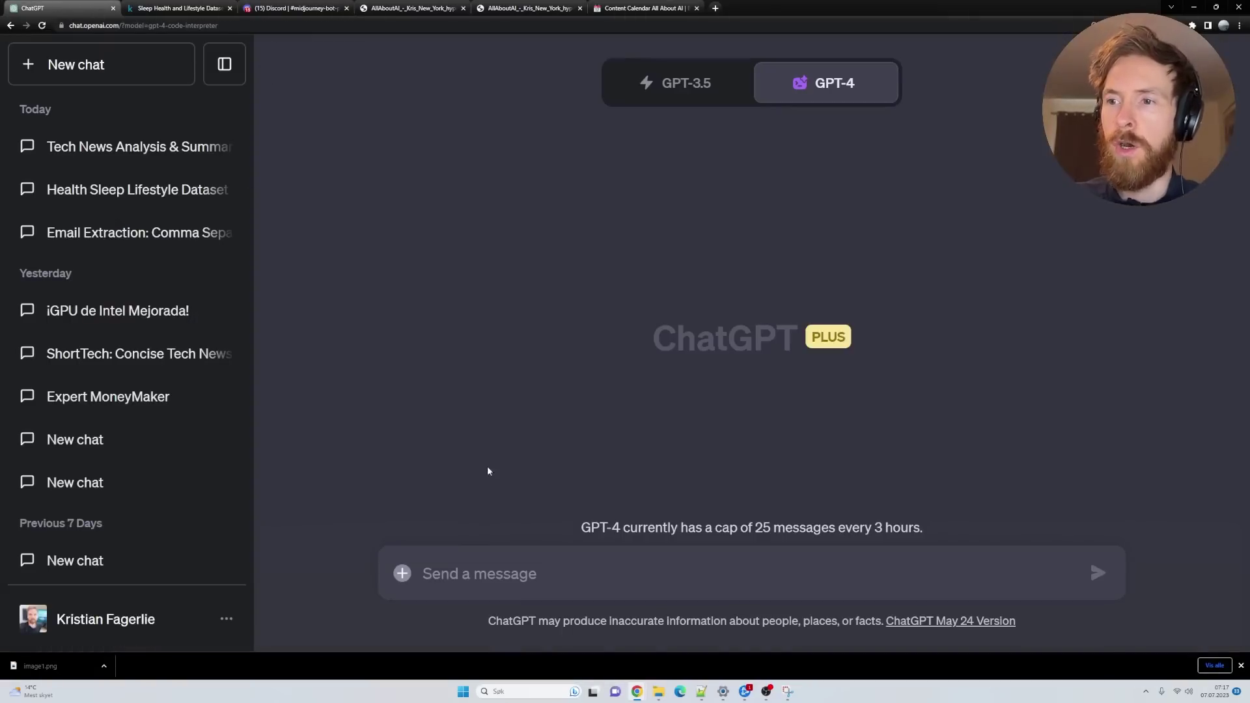
pyautogui.click(402, 574)
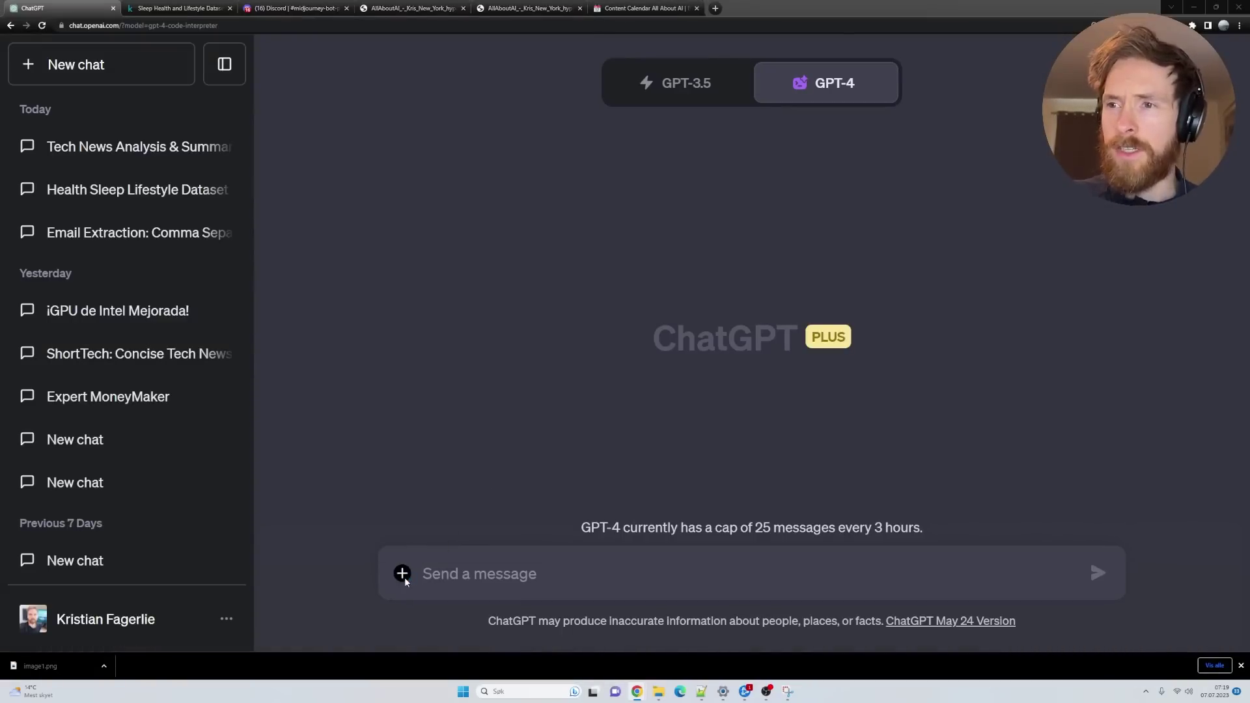
pyautogui.click(402, 574)
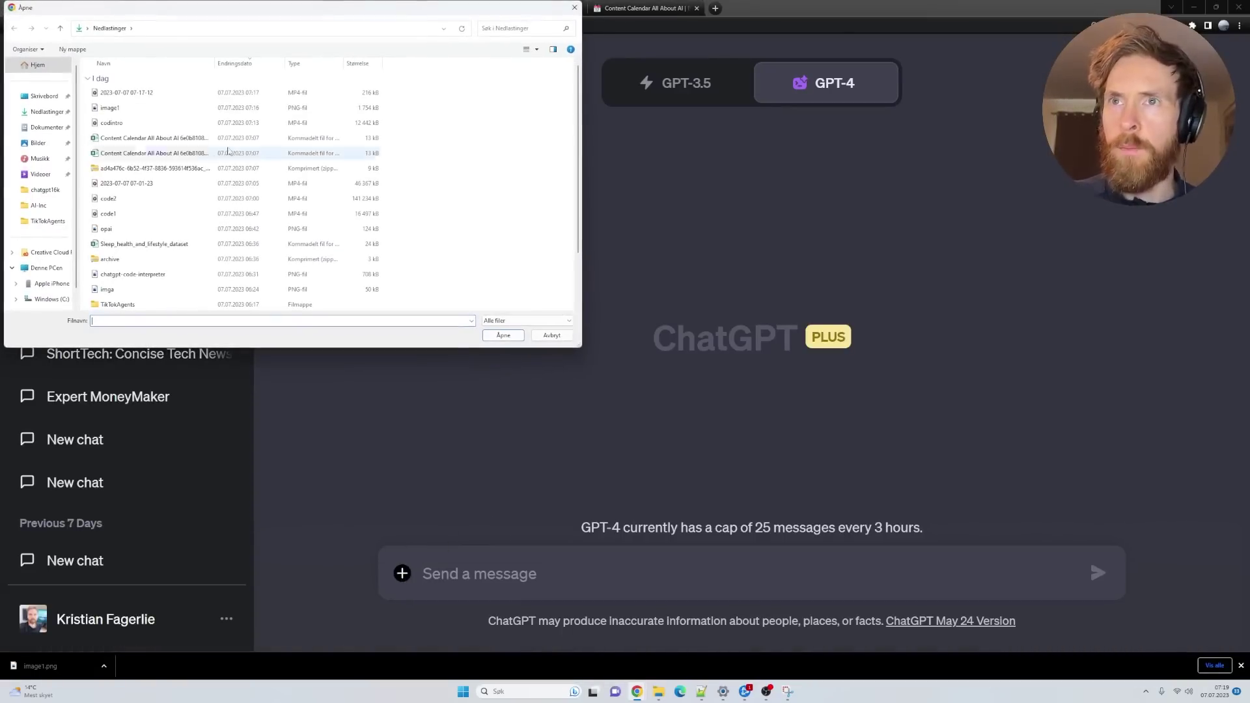
pyautogui.click(125, 108)
pyautogui.click(510, 336)
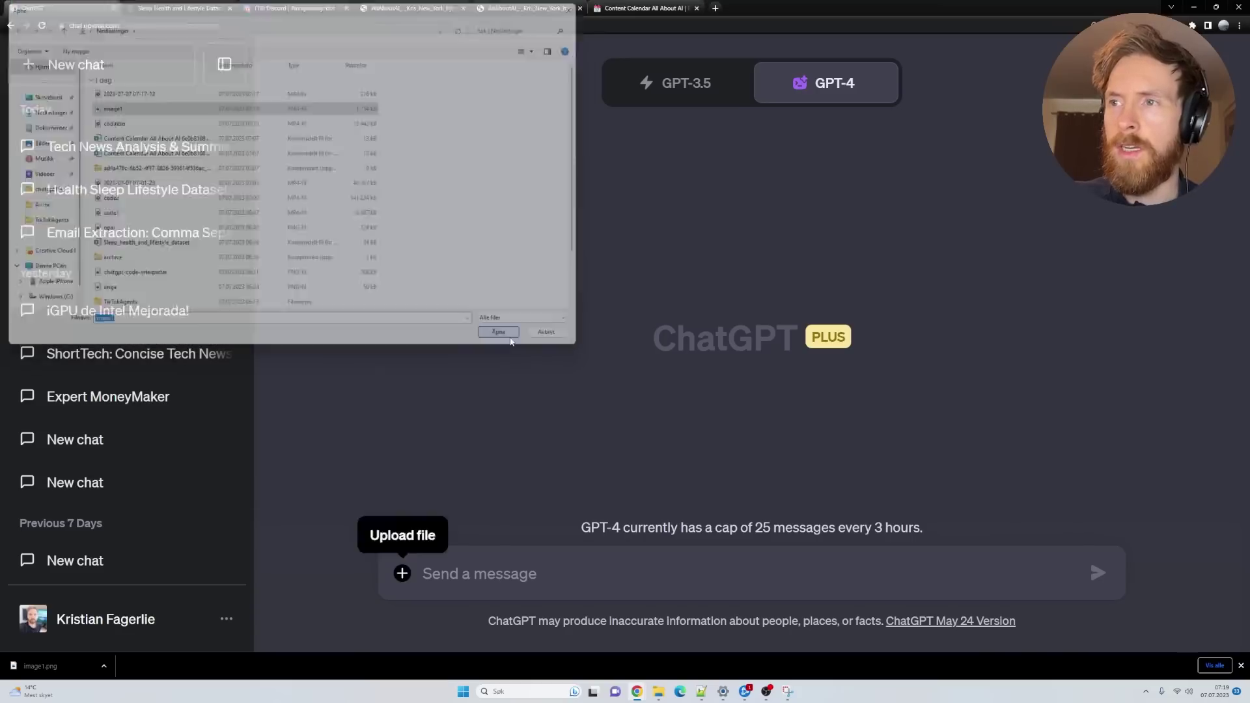
# Ask what ChatGPT can tell about the image, then follow up asking for everything it knows
pyautogui.click(455, 583)
pyautogui.write('What ca')
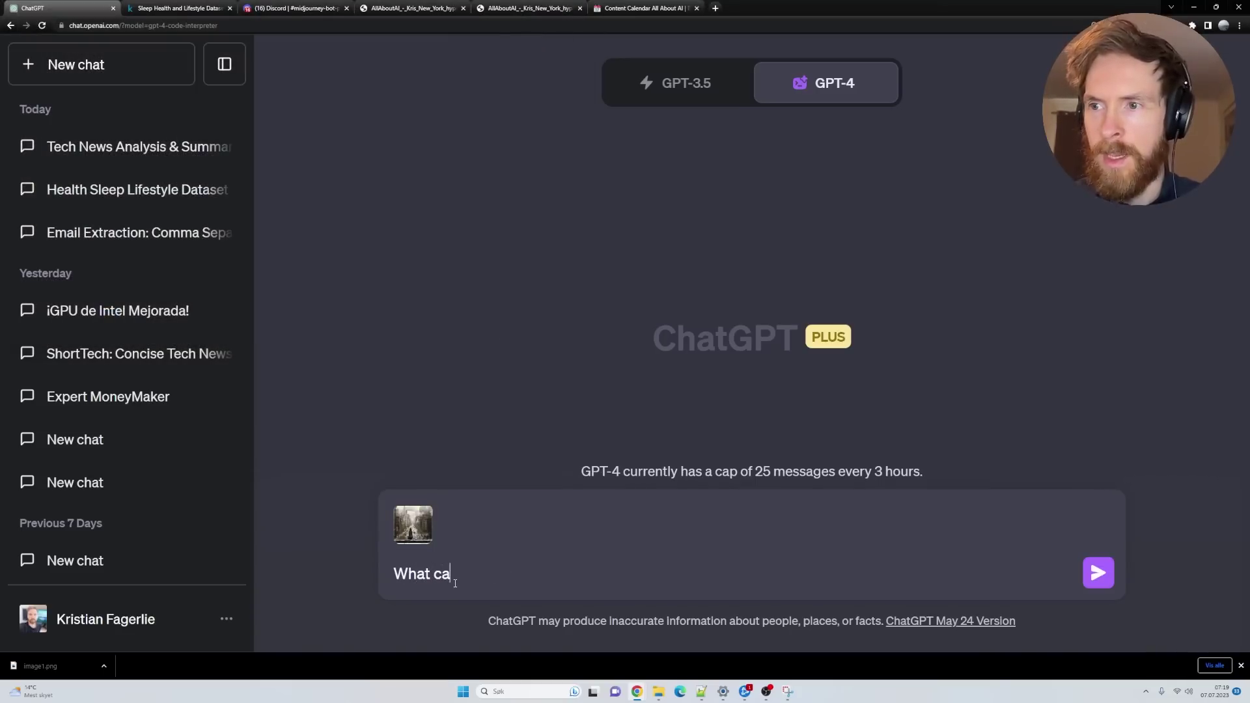
pyautogui.write('l')
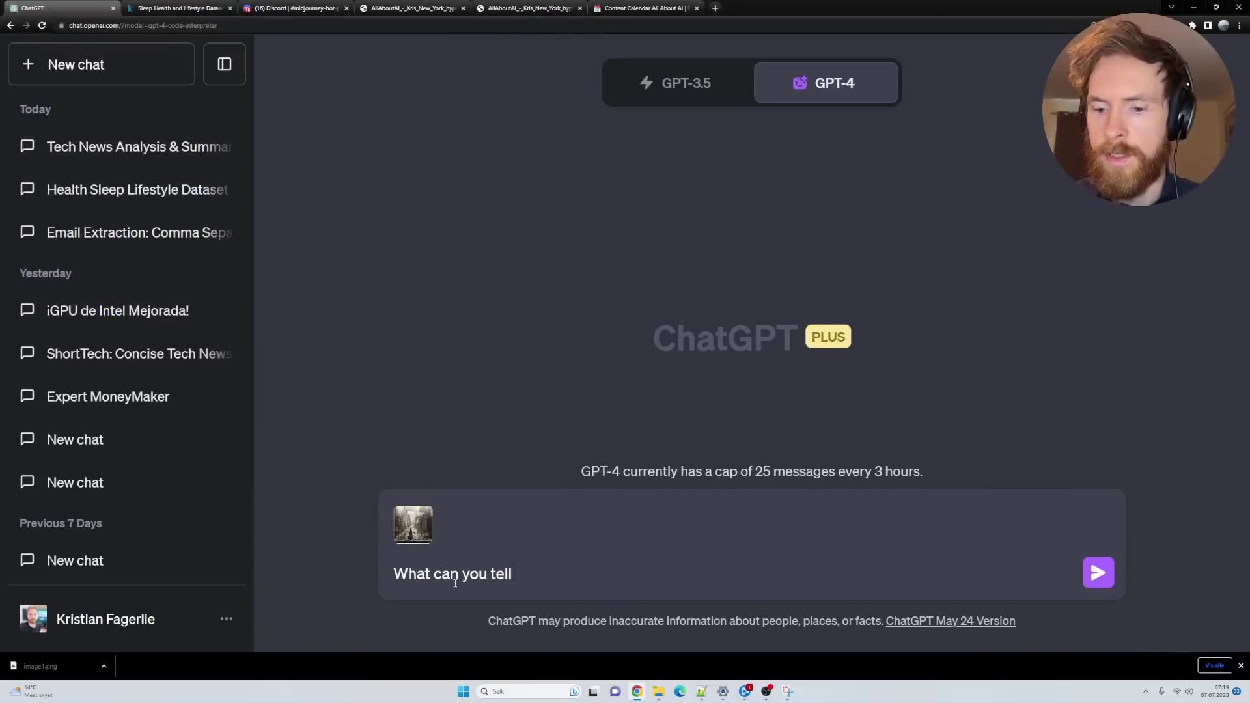
pyautogui.write('n you tell me about this ')
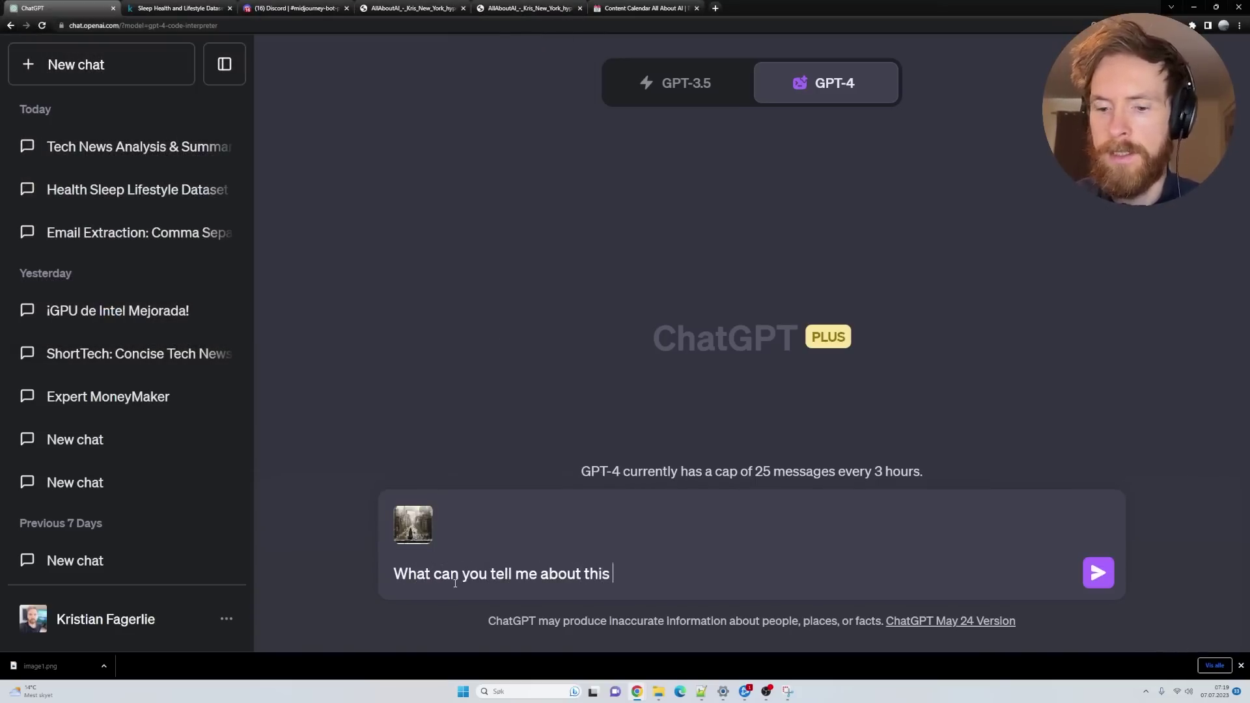
pyautogui.write('image?')
pyautogui.press('Return')
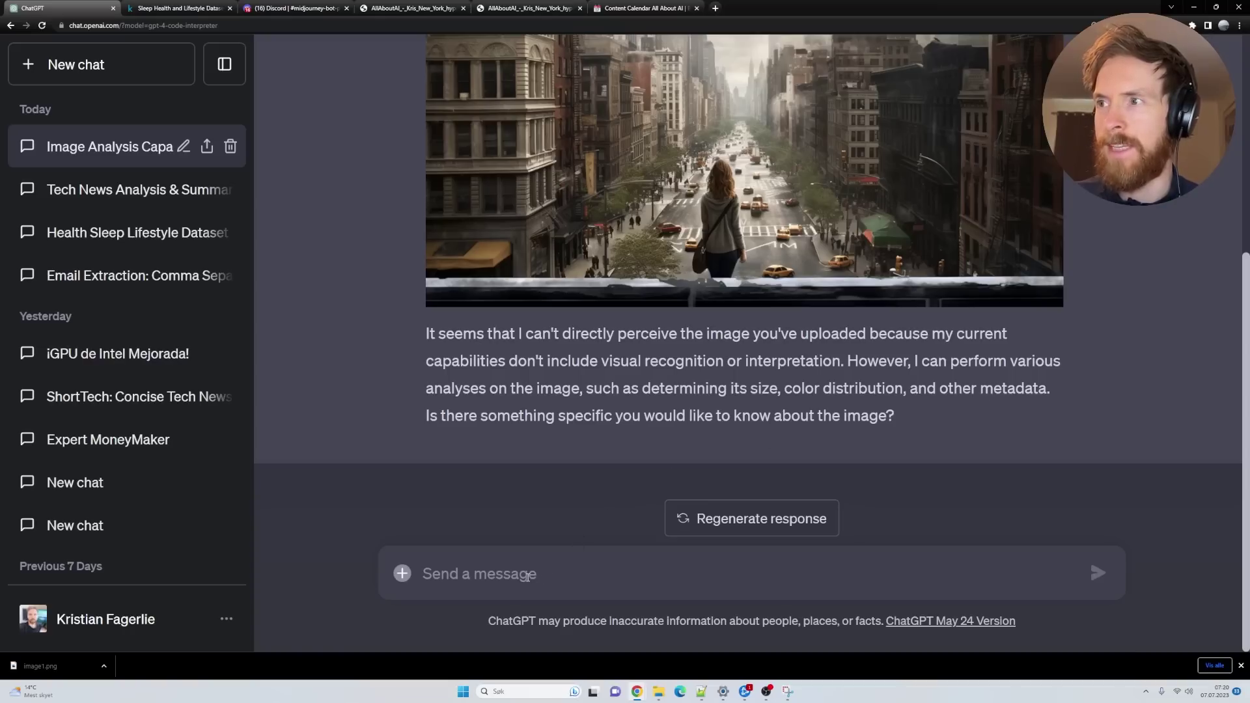
pyautogui.write('Just tell me ')
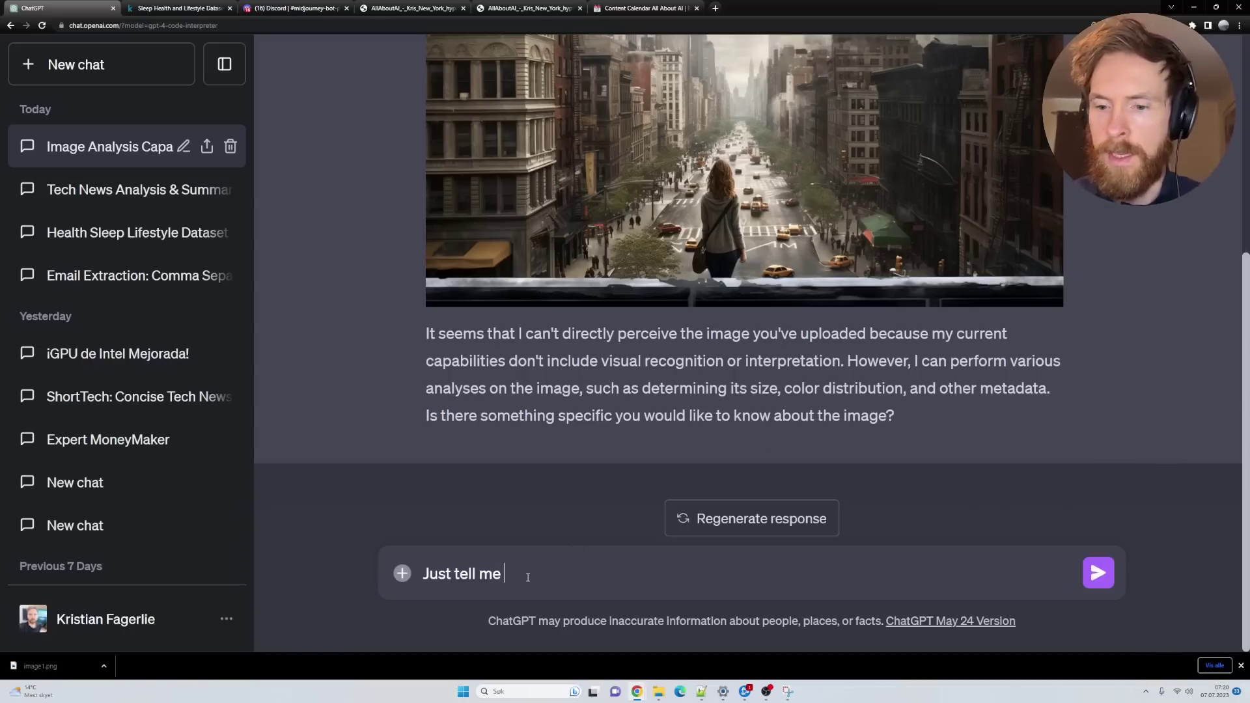
pyautogui.write('all you know ')
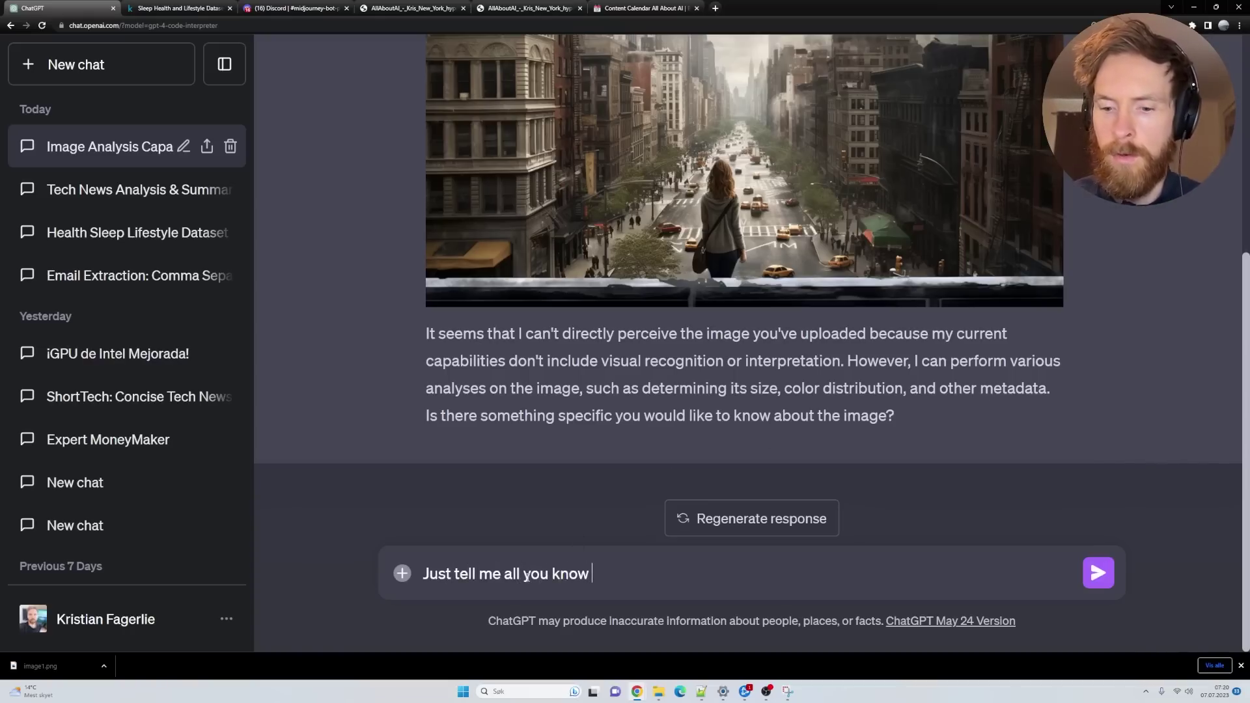
pyautogui.write('about the imag')
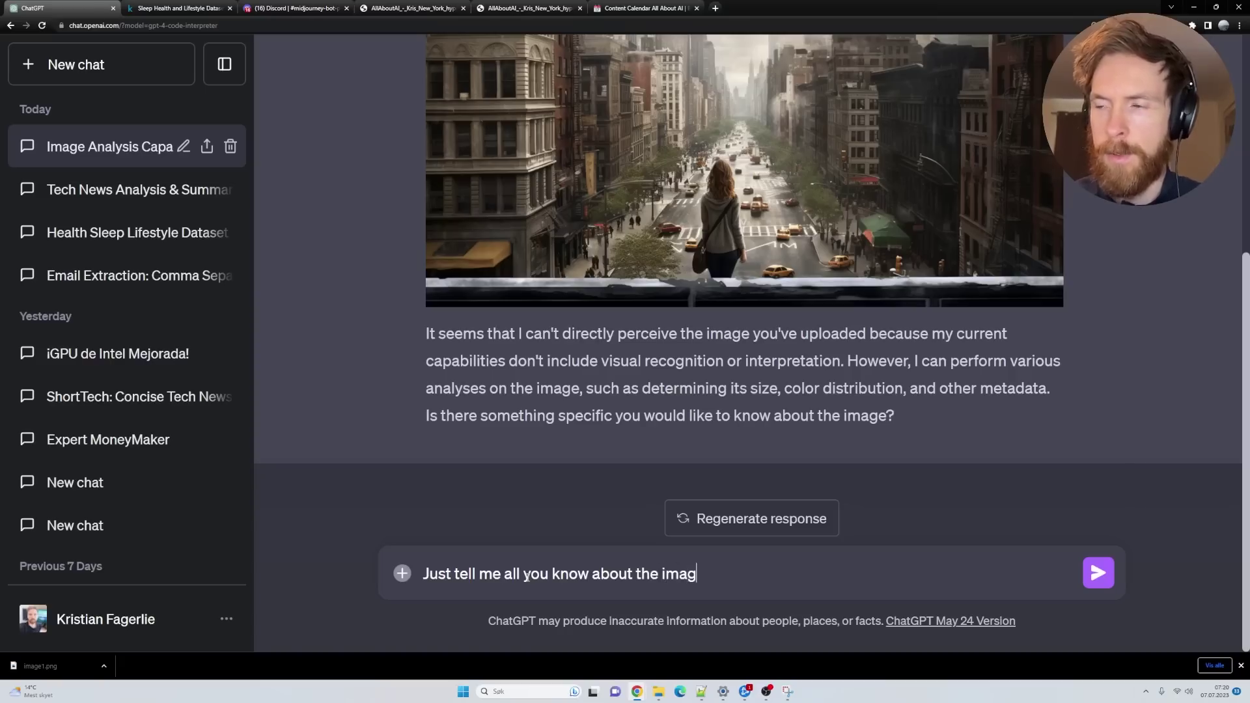
pyautogui.write('e?')
pyautogui.press('Return')
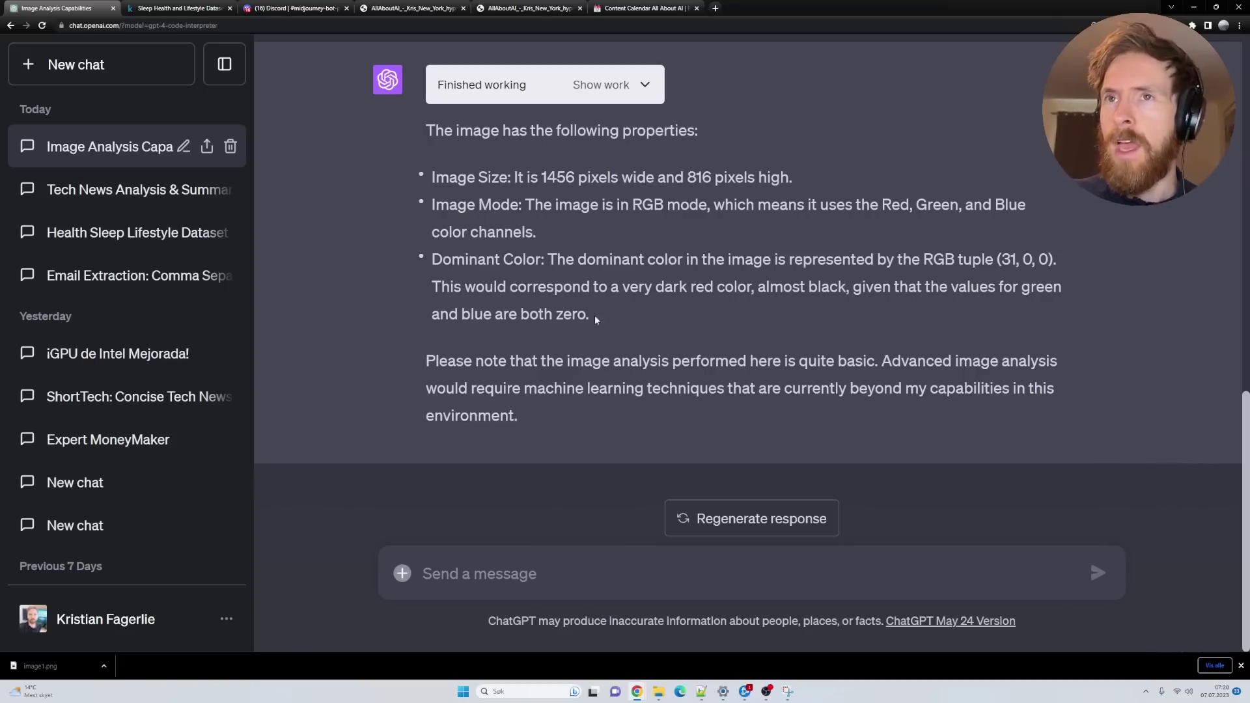
# Start a fresh GPT-4 Code Interpreter chat after checking the Content Calendar All About AI board
pyautogui.click(72, 65)
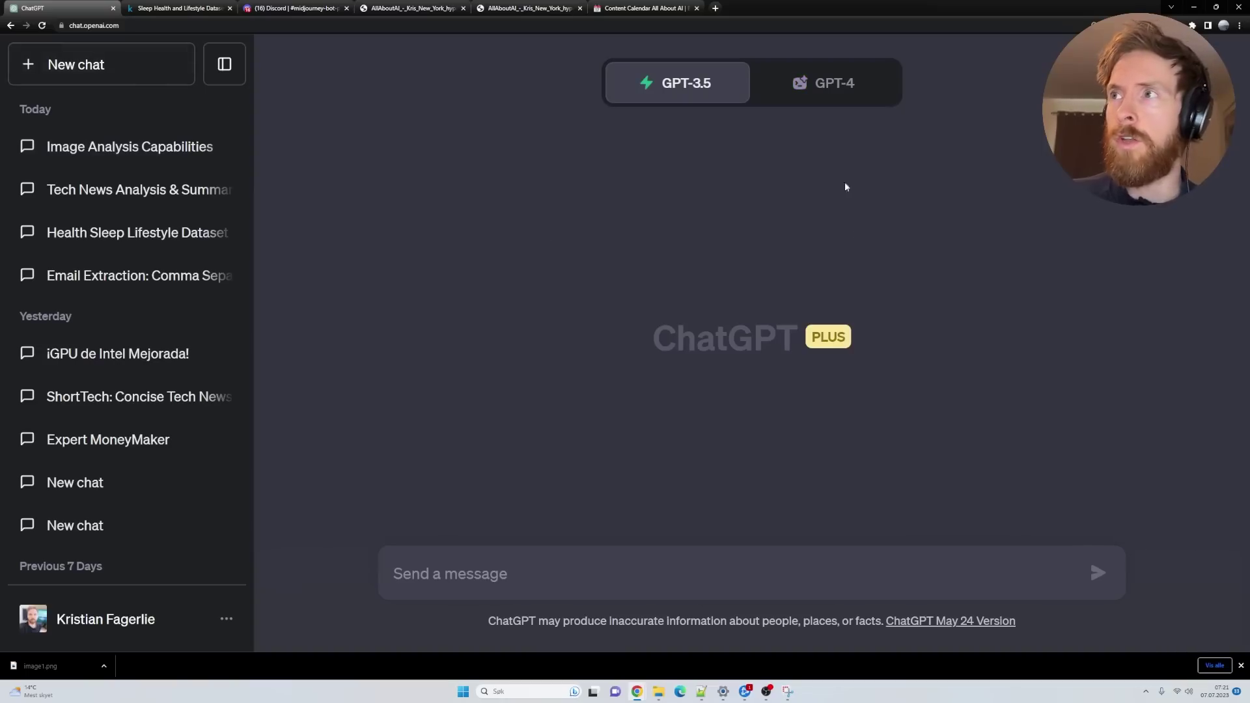
pyautogui.click(824, 82)
pyautogui.click(721, 311)
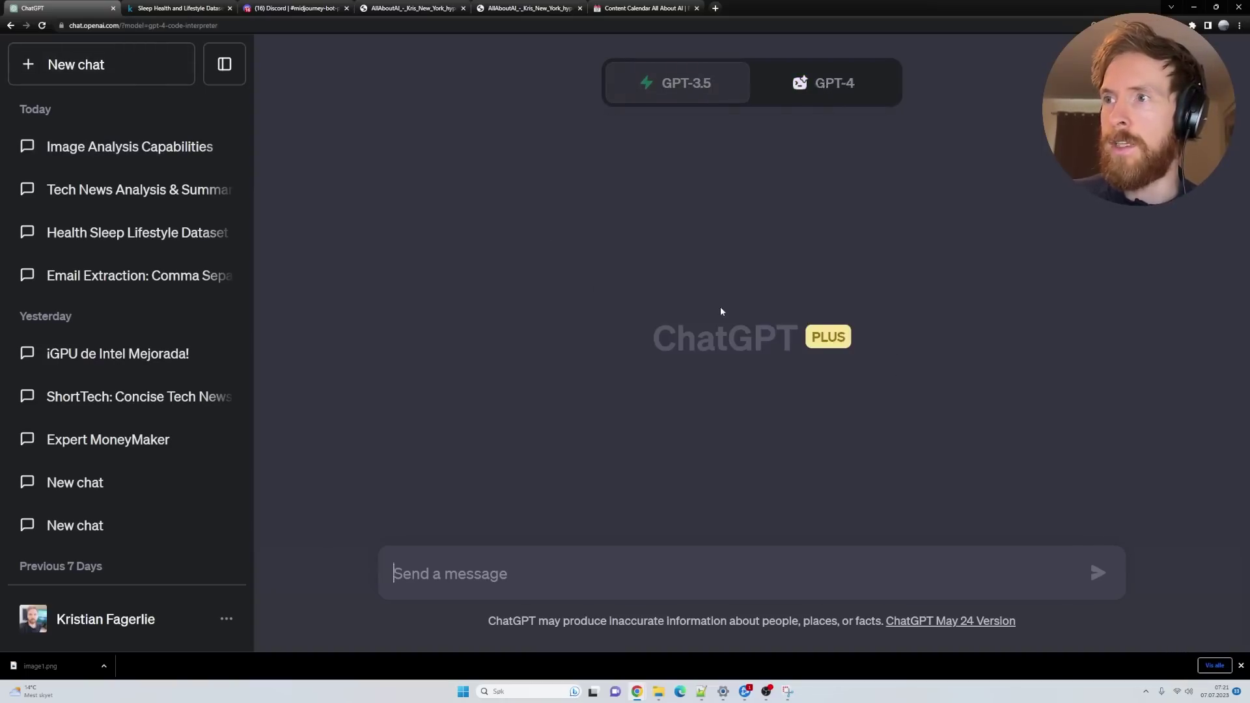
pyautogui.click(644, 8)
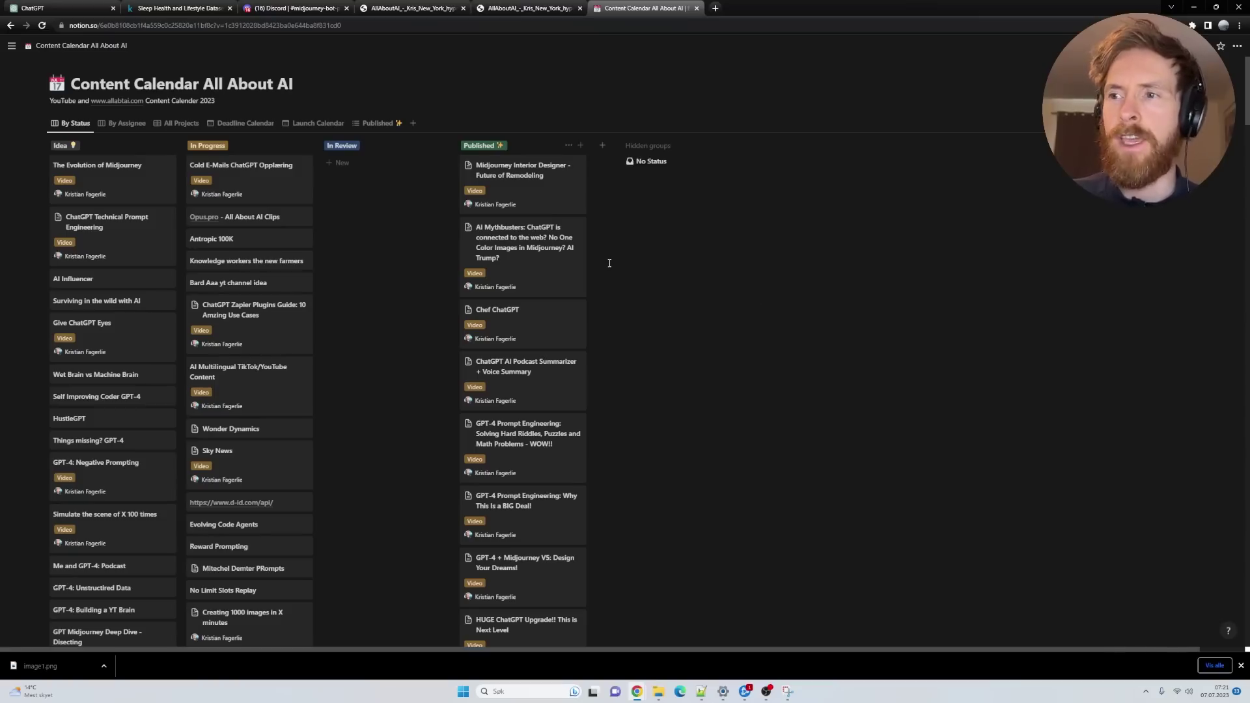
pyautogui.click(55, 6)
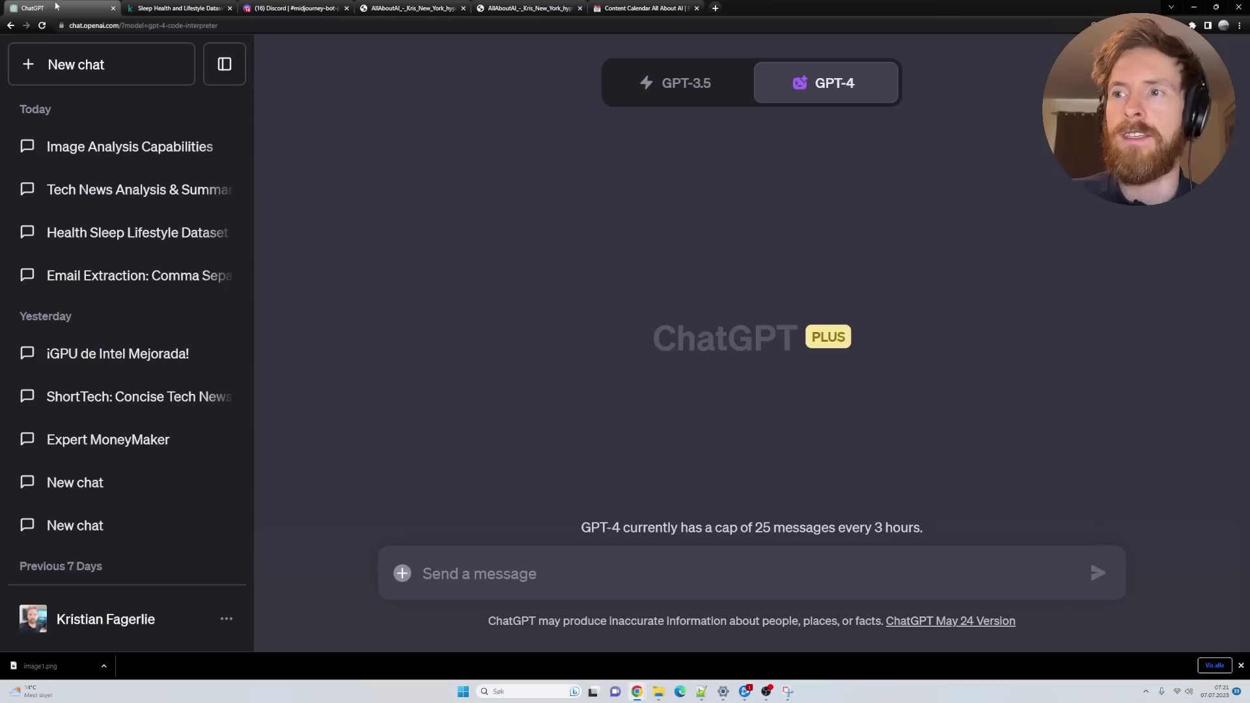
# Attach the Content Calendar export file and send 'Explain the dataset to me:'
pyautogui.click(404, 573)
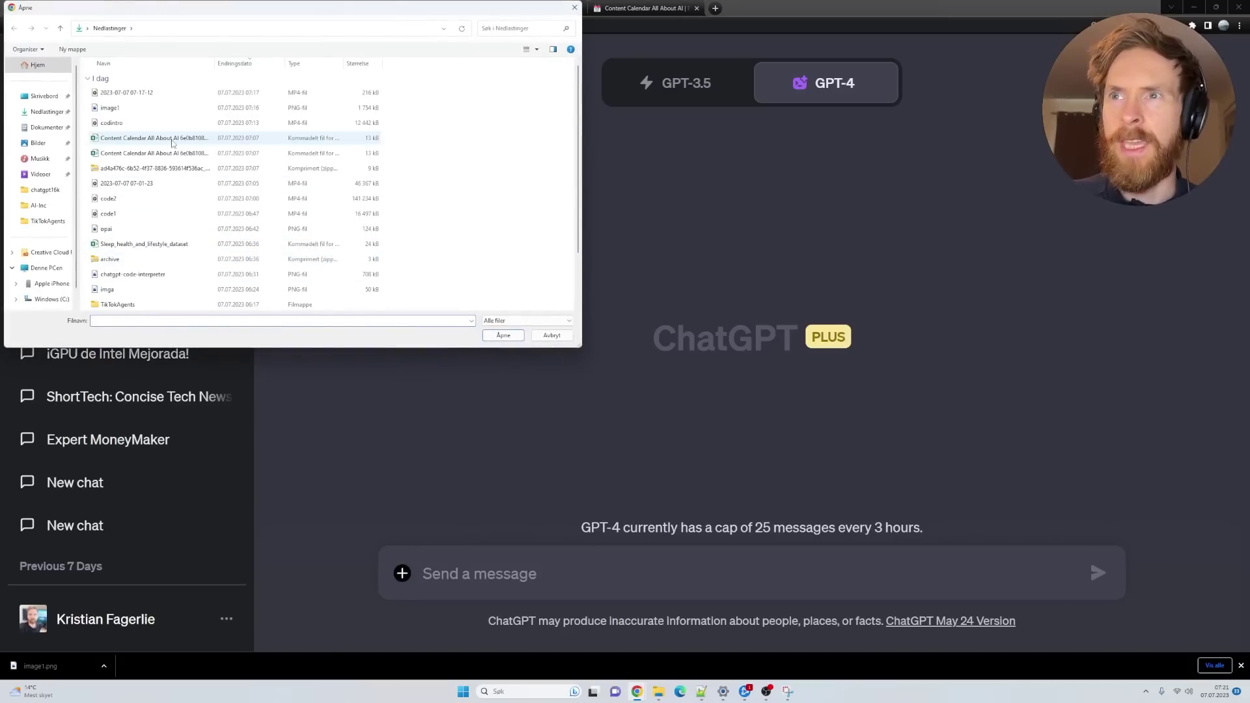
pyautogui.click(173, 140)
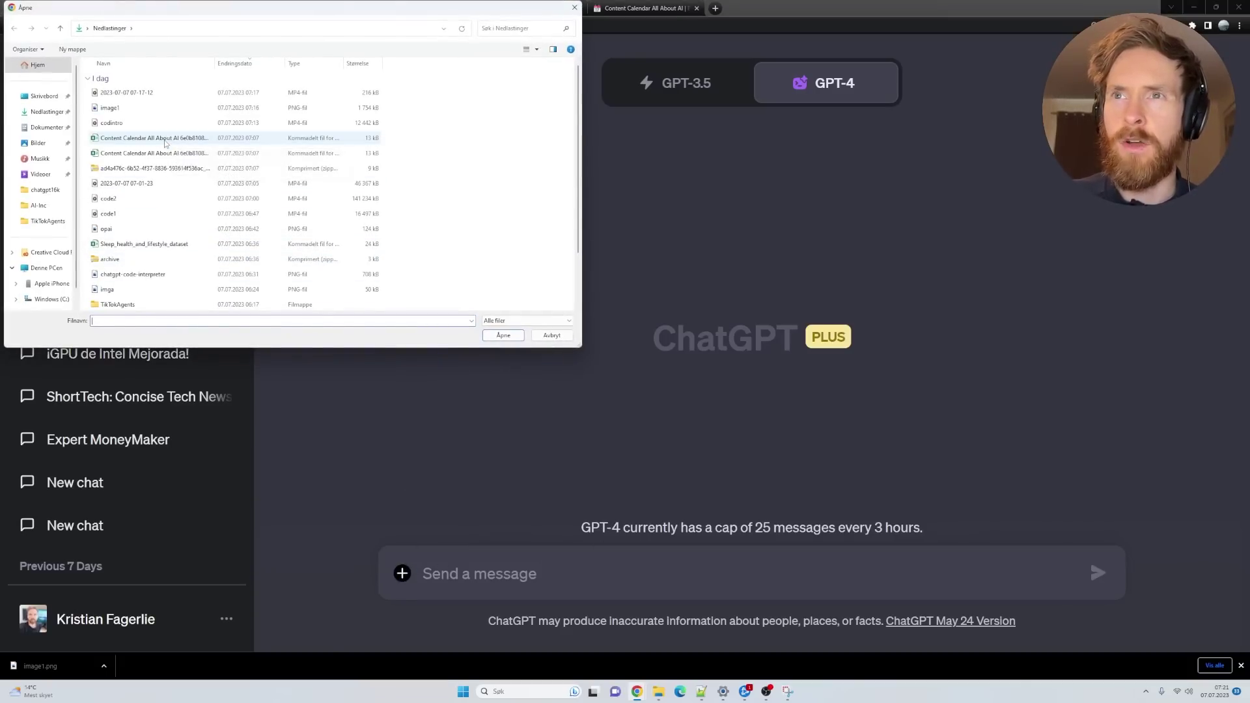
pyautogui.click(499, 337)
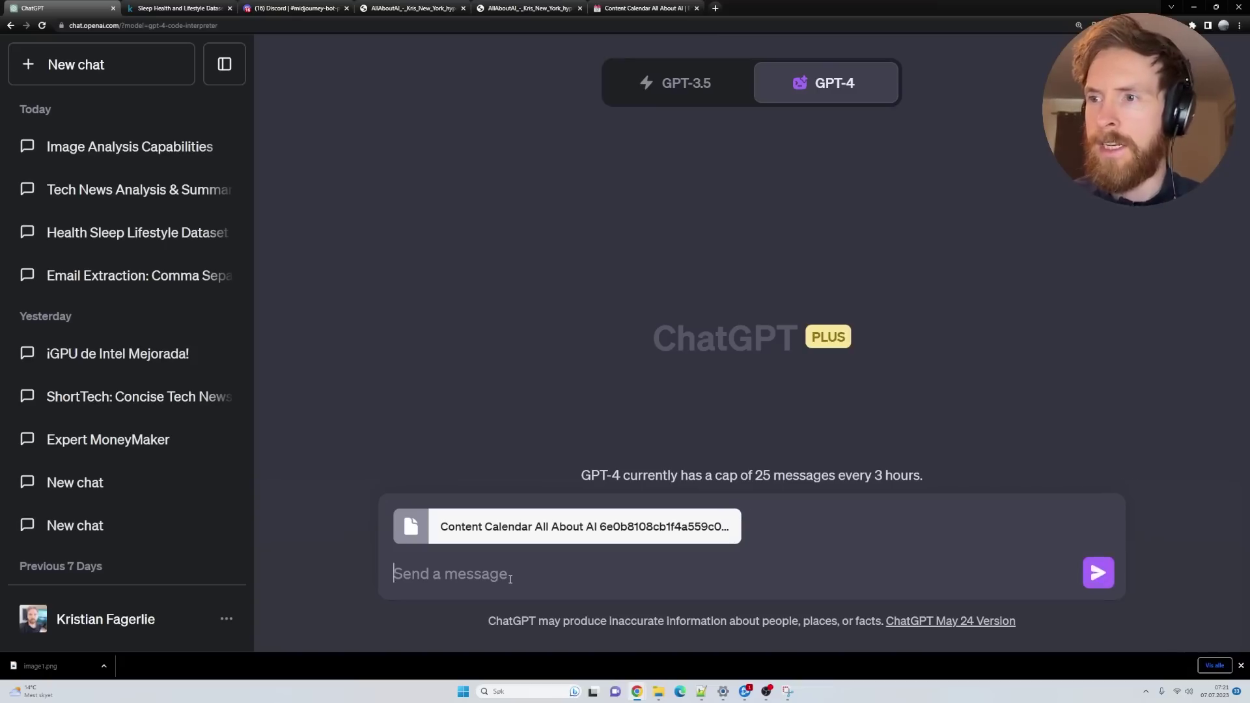
pyautogui.write('Explain')
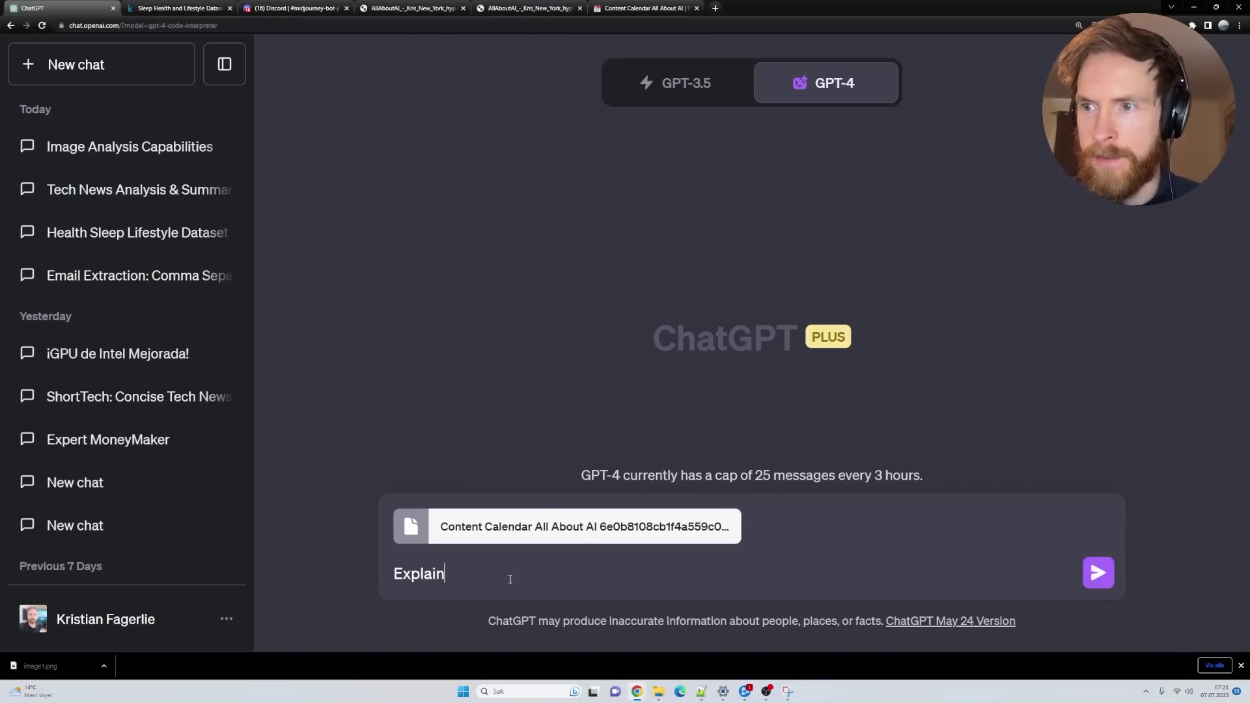
pyautogui.write(' the data')
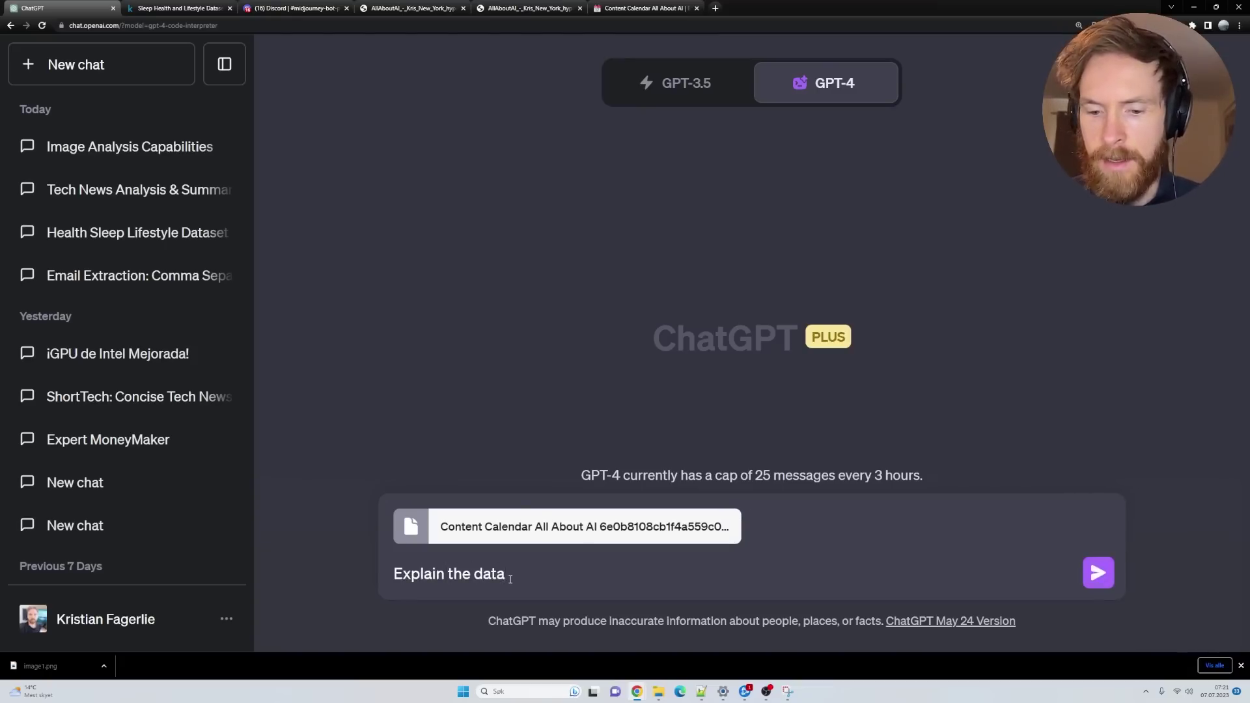
pyautogui.write('set to me:')
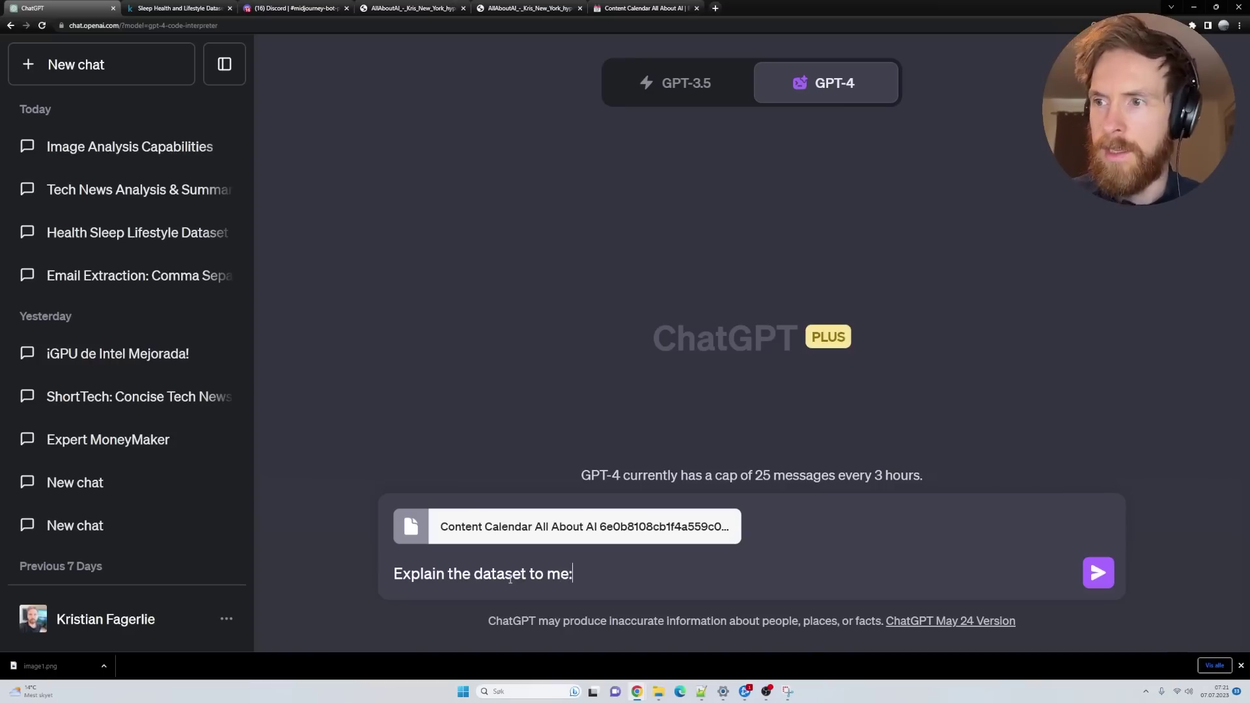
pyautogui.click(1099, 573)
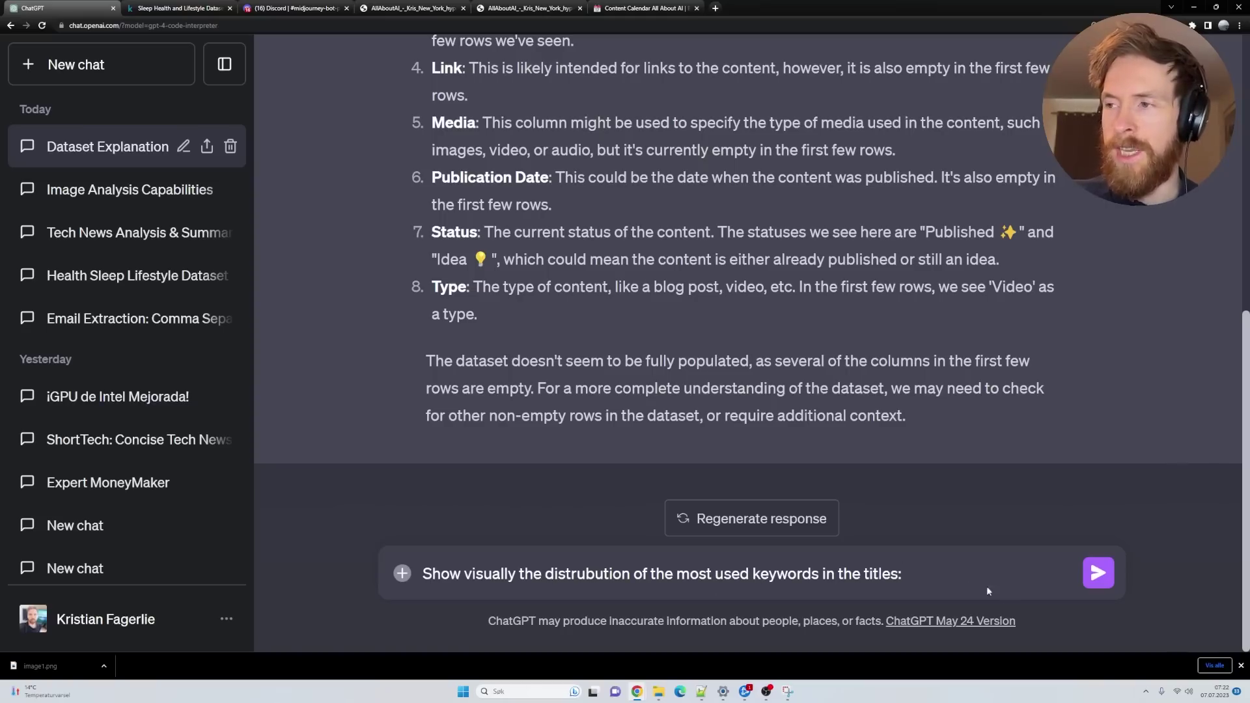
# Submit the title-keyword visualisation request and scroll up to the resulting word cloud
pyautogui.click(1098, 573)
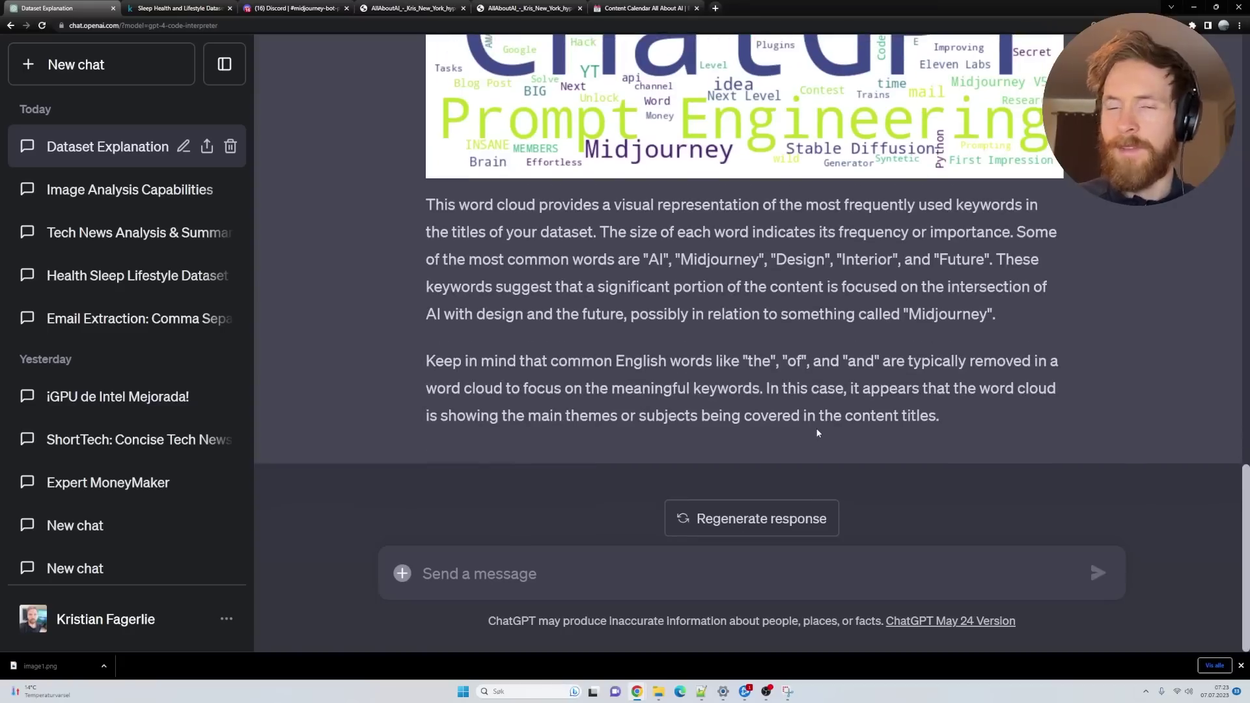
pyautogui.scroll(4, 817, 433)
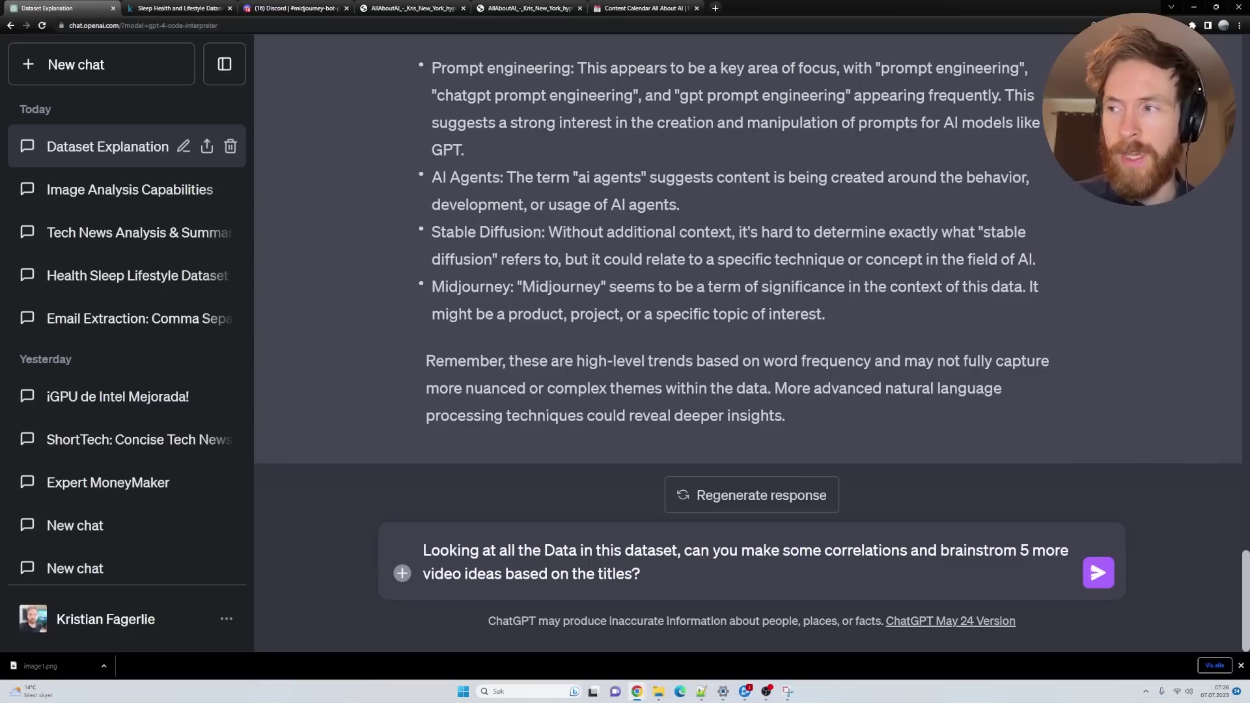
# Submit the five-video-ideas brainstorm request and scroll up through the suggested ideas
pyautogui.click(1098, 573)
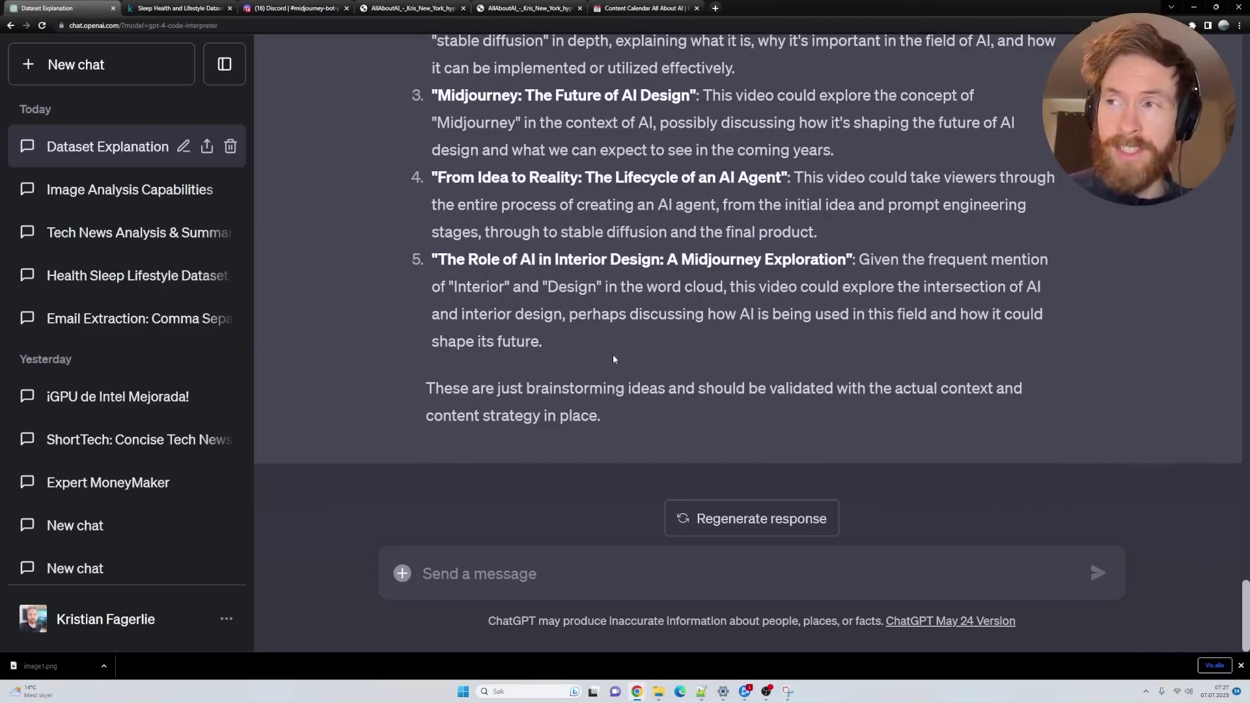
pyautogui.scroll(3, 612, 359)
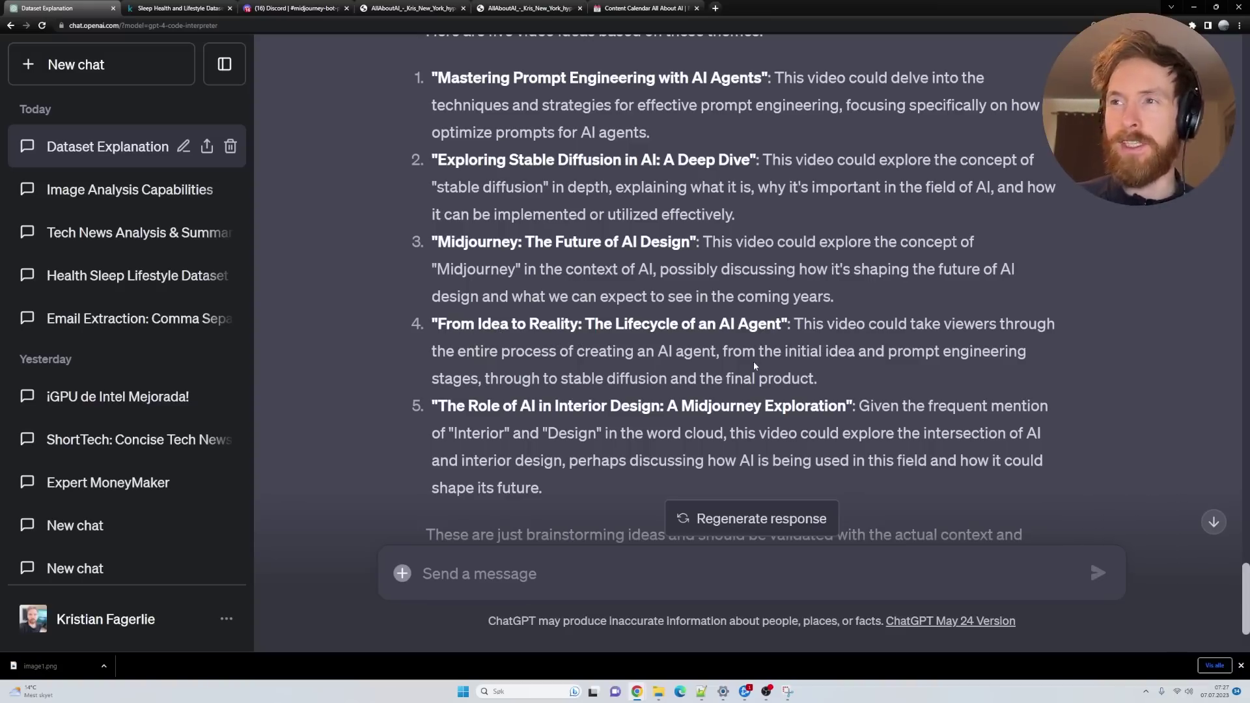
pyautogui.scroll(1, 752, 361)
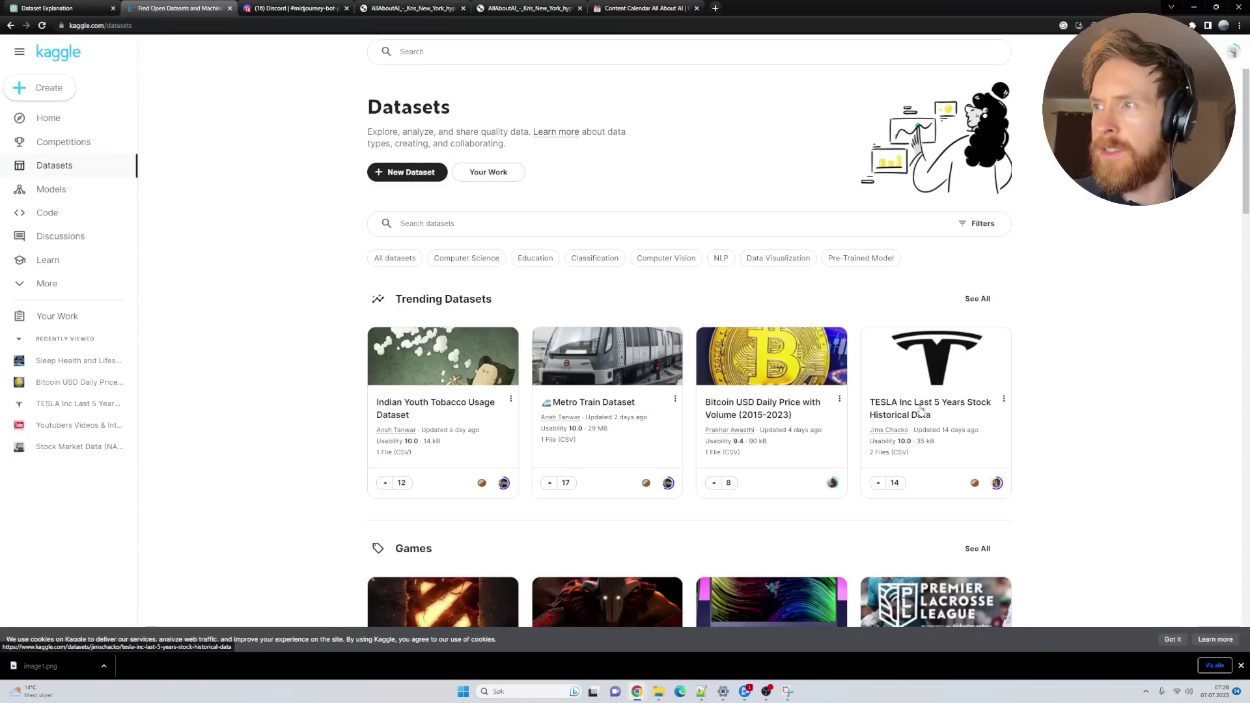
# Open the TESLA Inc Last 5 Years Stock Historical Data dataset and download its 35 kB archive
pyautogui.click(923, 412)
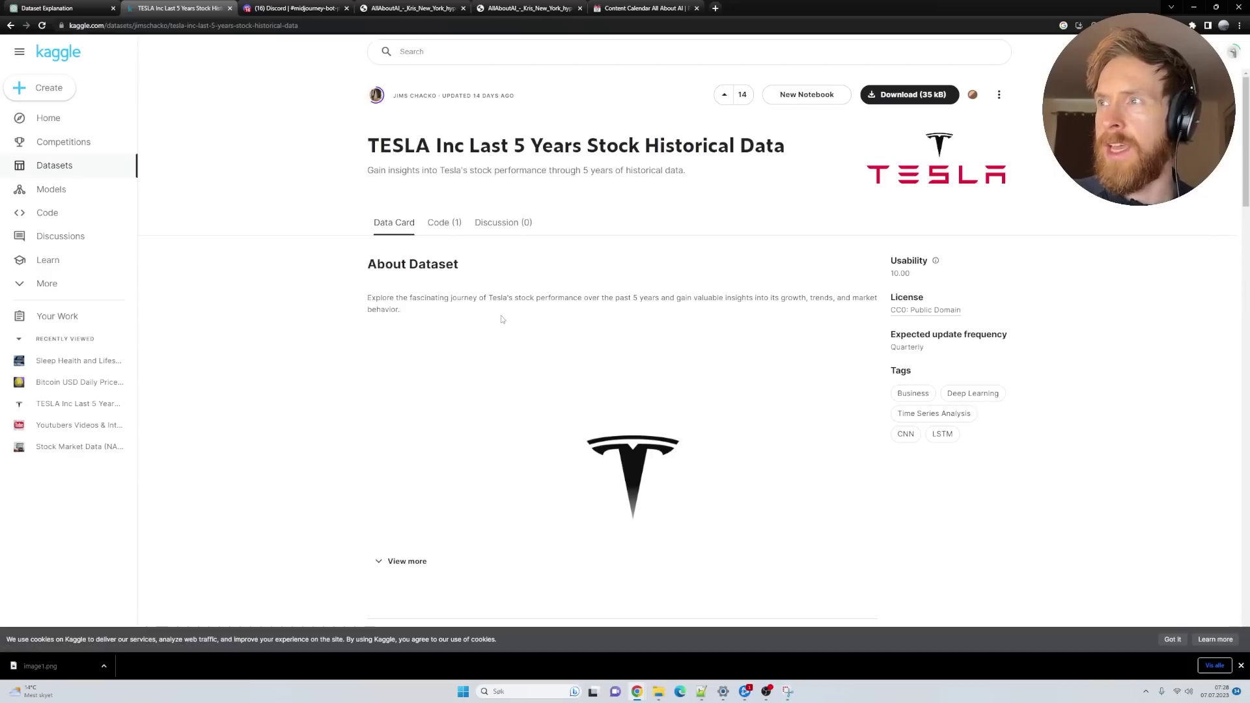
pyautogui.scroll(-1, 428, 316)
pyautogui.scroll(1, 428, 319)
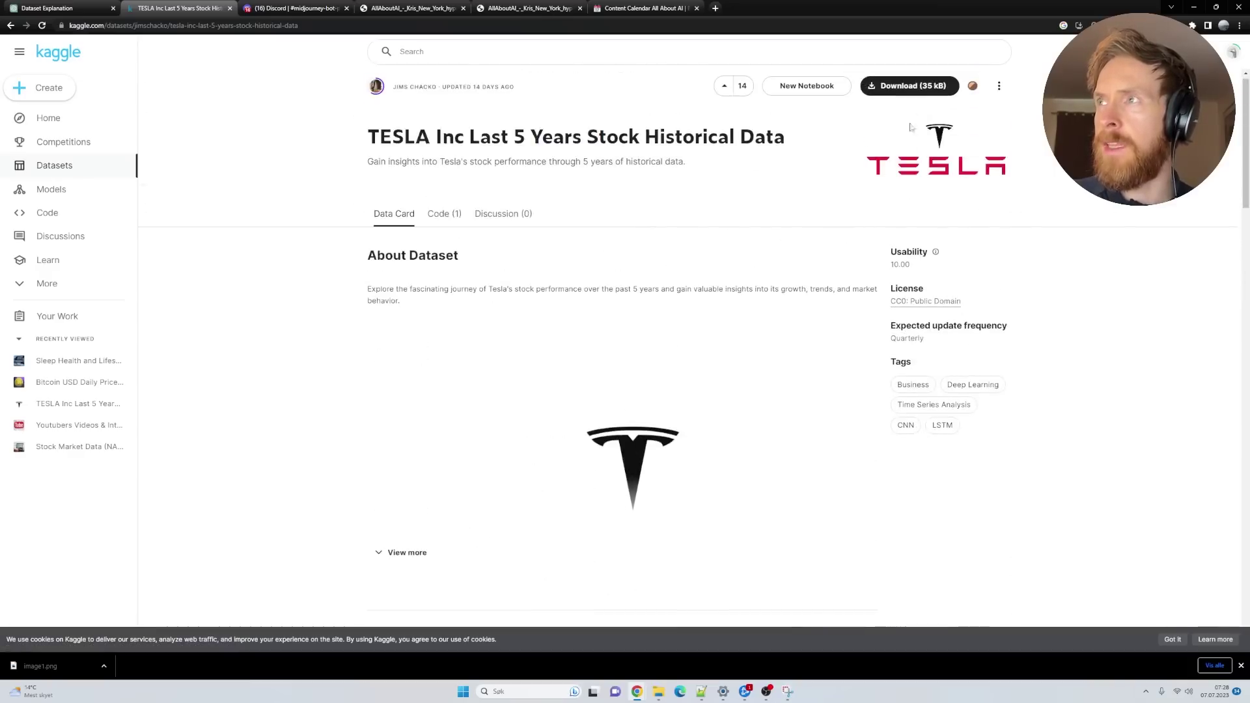
pyautogui.click(910, 85)
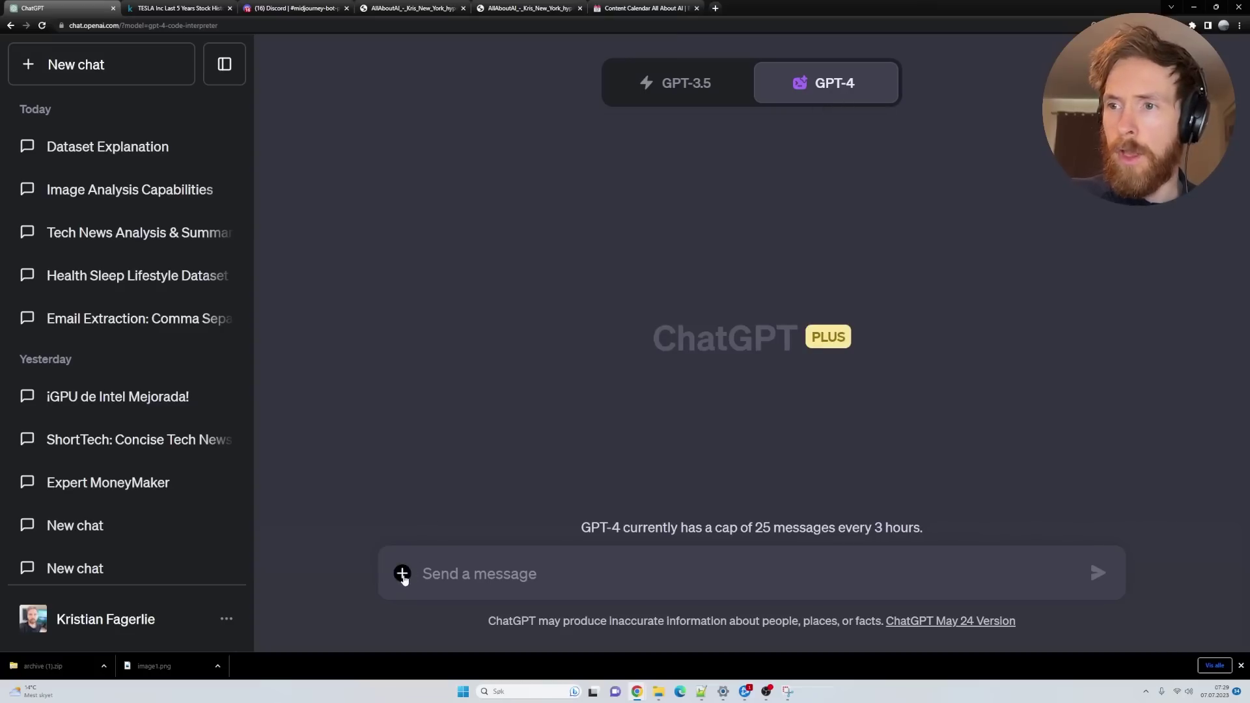
# Upload TSLA training.csv and request a monthly stock price line chart for 2021–2023
pyautogui.click(401, 574)
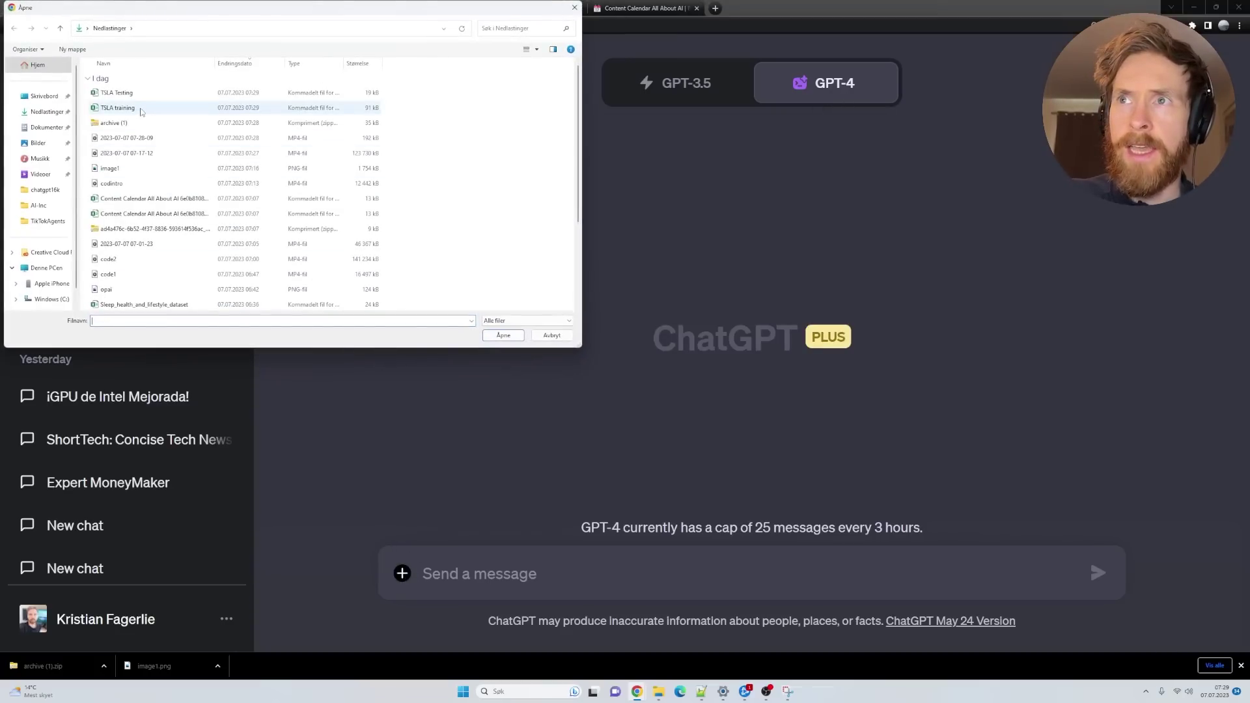
pyautogui.click(141, 109)
pyautogui.click(502, 336)
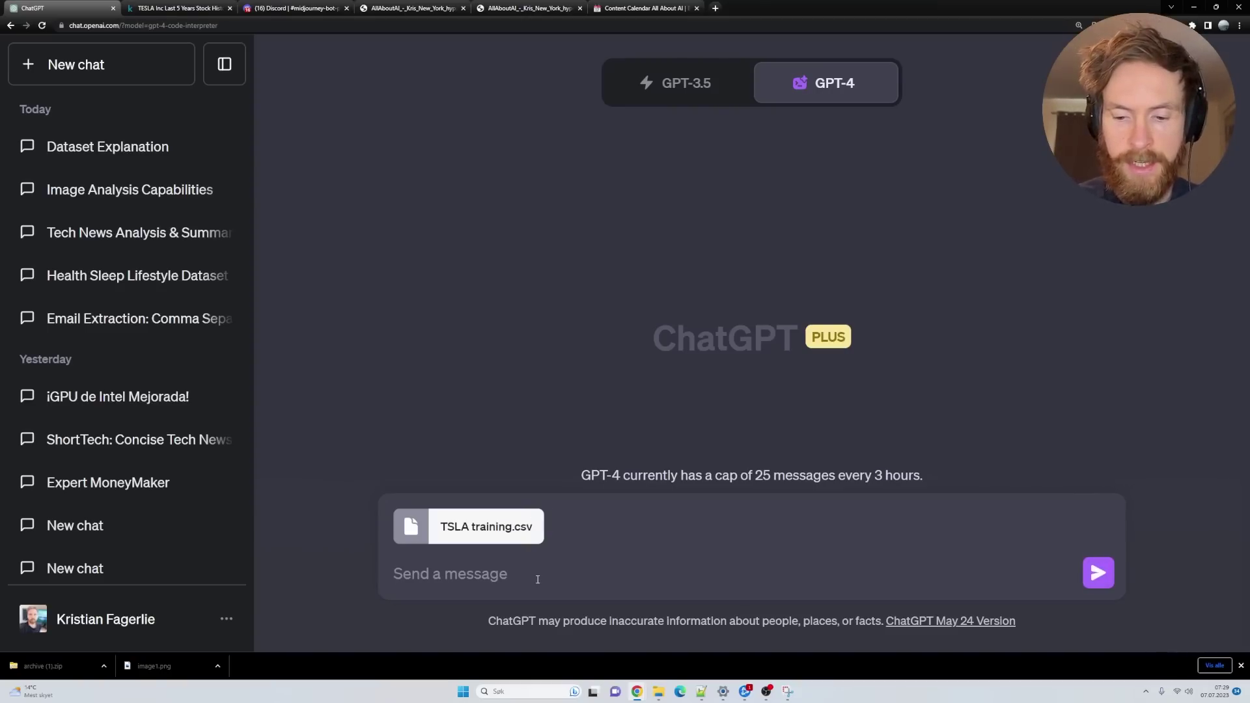
pyautogui.write('Create a visual reprensentation of the stock price per month over the last 3 years (2021-2023):')
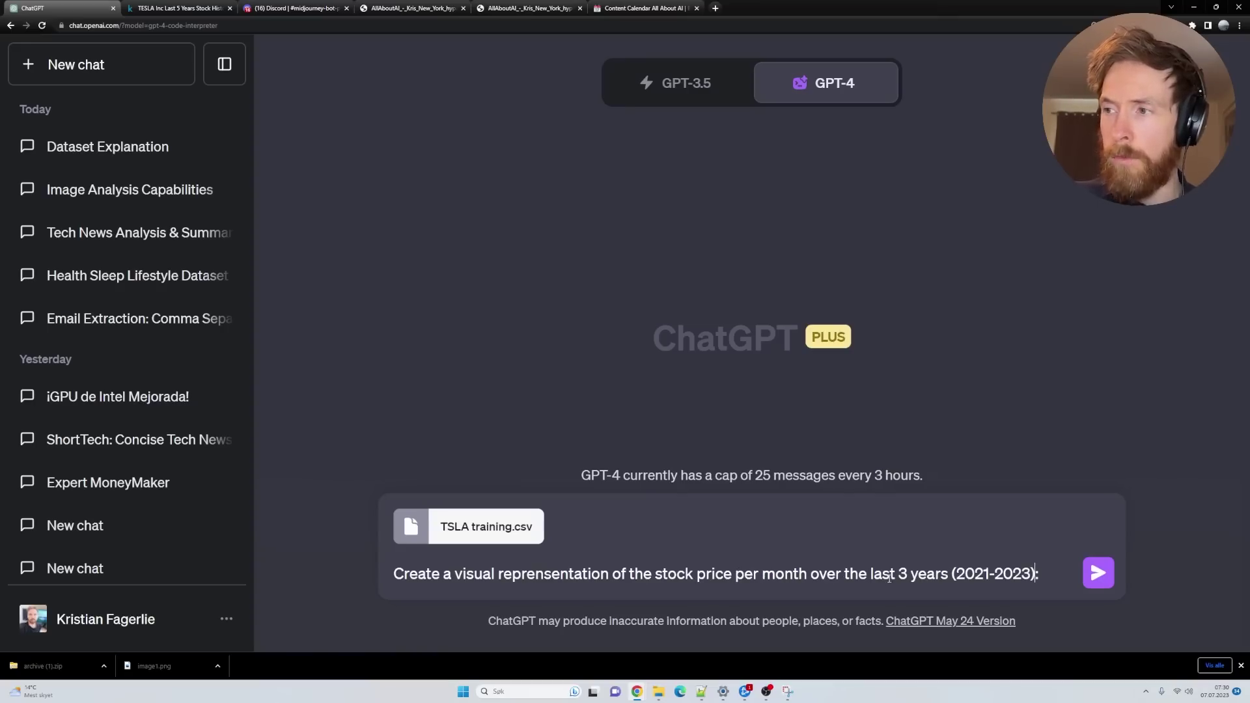
pyautogui.click(1097, 573)
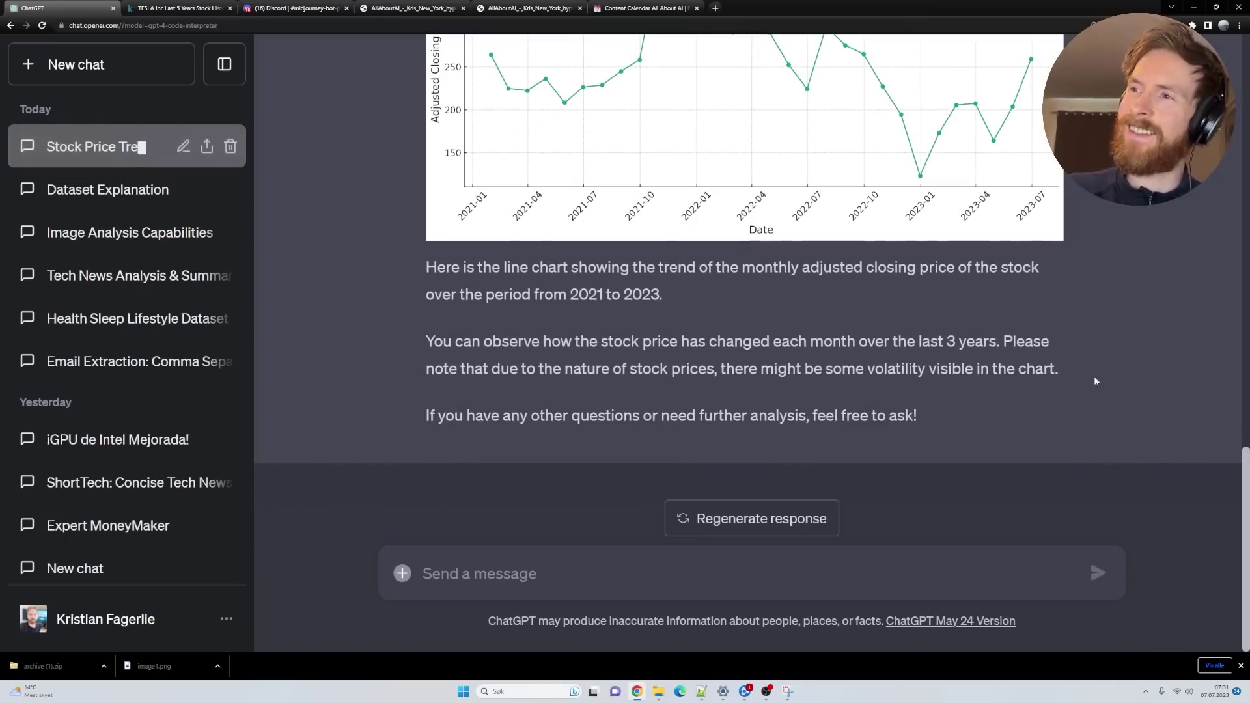
# Review the monthly closing price chart, then paste the question about Tesla stock's last 3 years
pyautogui.scroll(3, 933, 380)
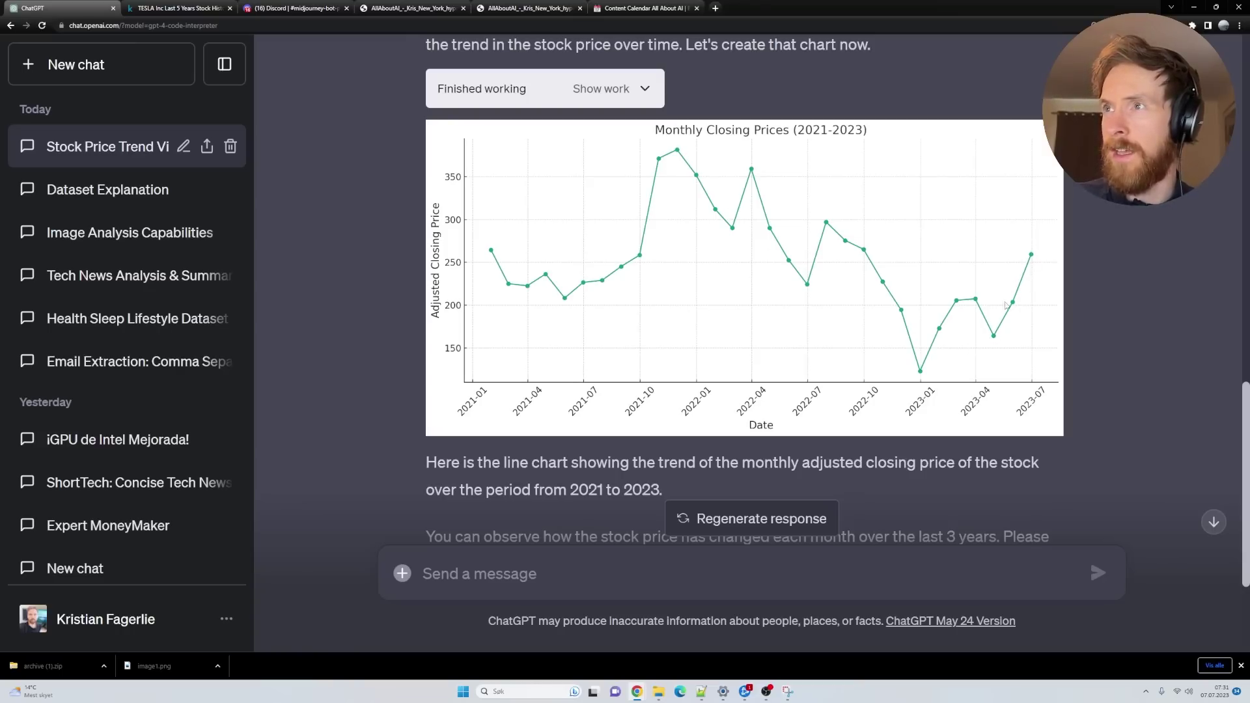
pyautogui.scroll(-2, 847, 337)
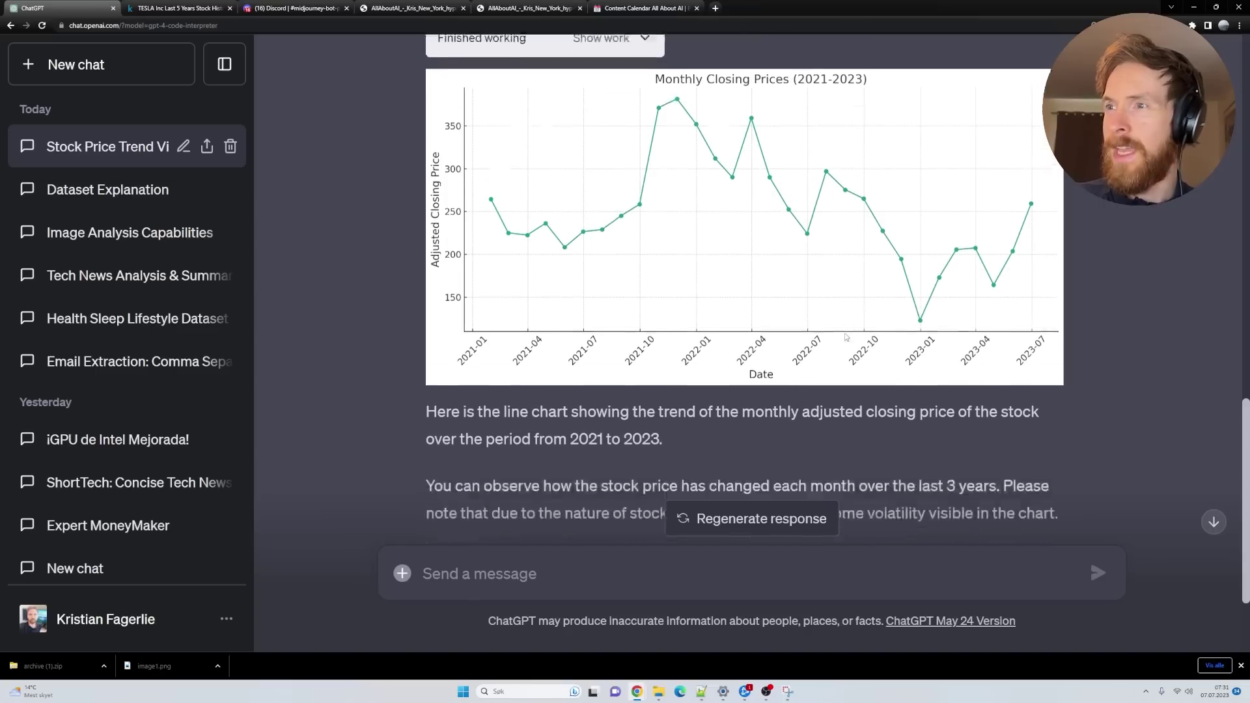
pyautogui.scroll(-2, 846, 337)
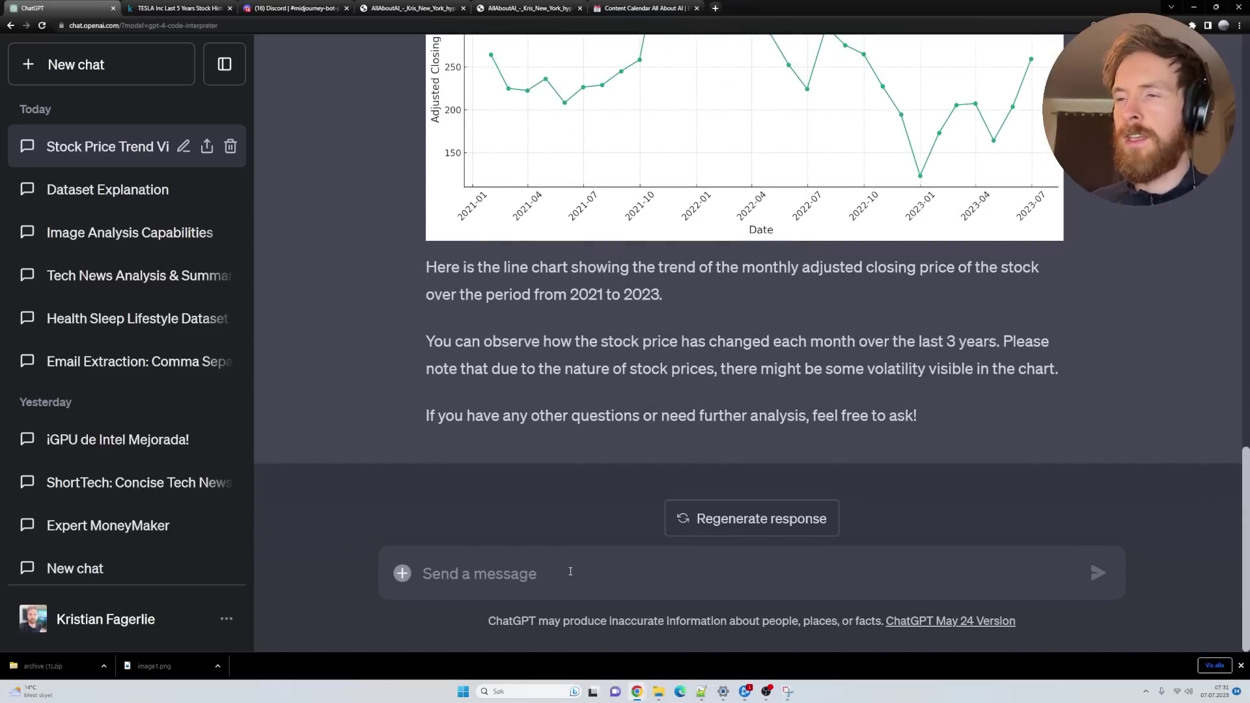
pyautogui.write('What can you tell me about the Tesla stock in the last 3 years?')
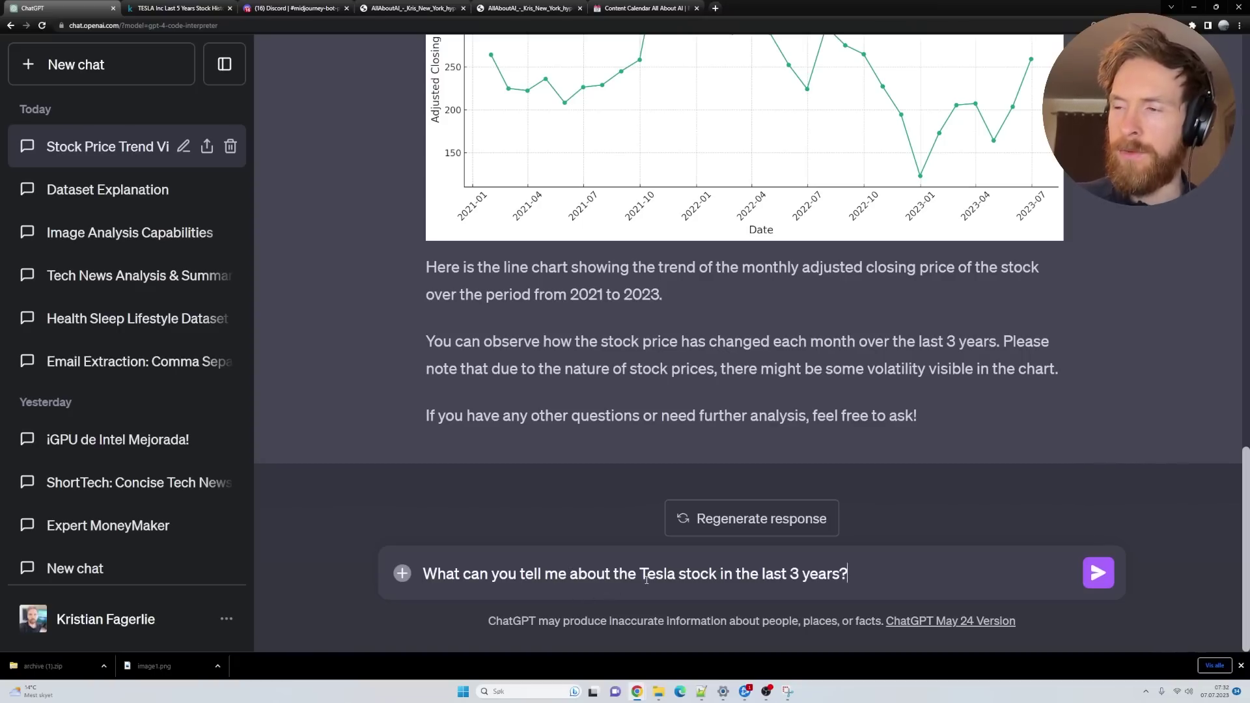
# Submit the Tesla 3-year question and read the trend, volatility and $1097.80 perfect-timing estimate
pyautogui.click(1098, 573)
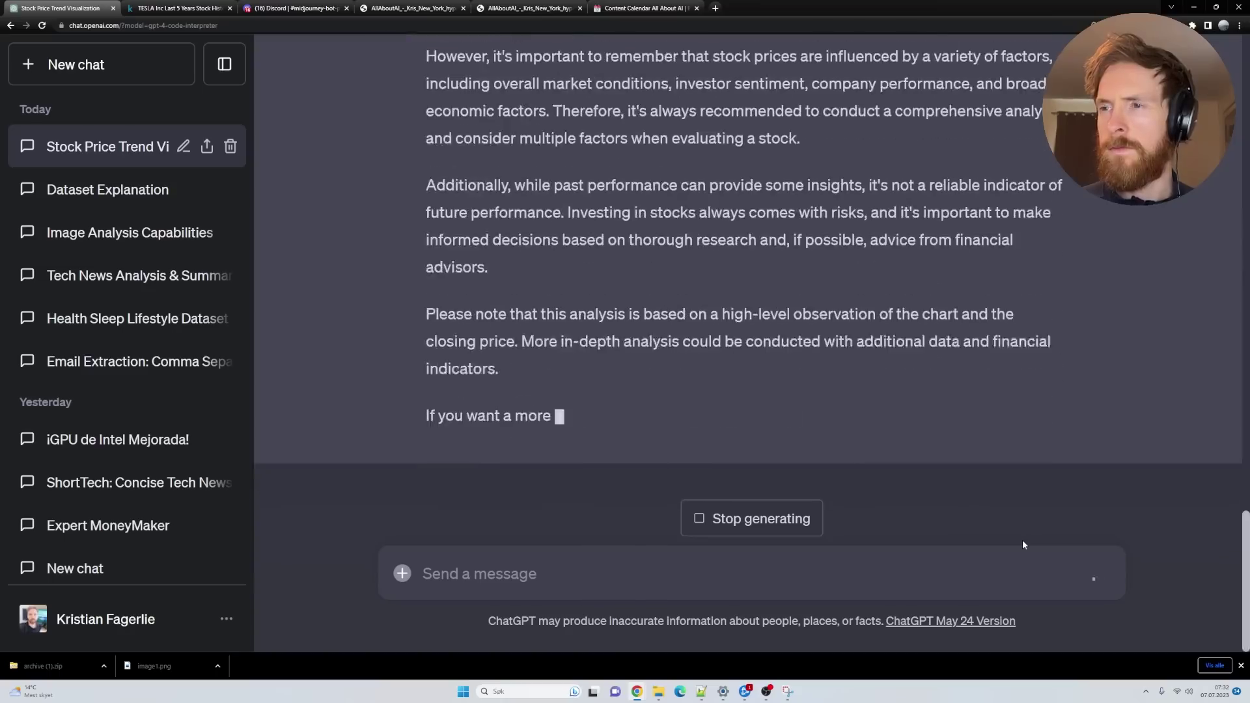
pyautogui.scroll(8, 741, 364)
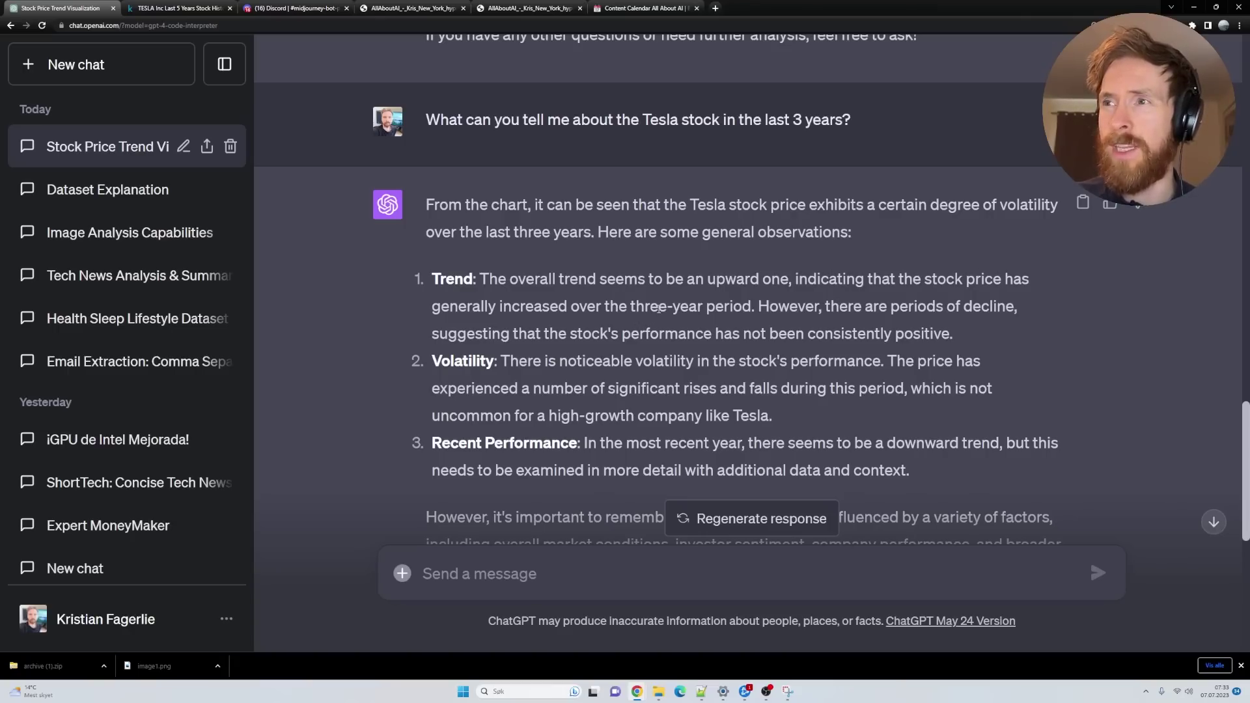
pyautogui.scroll(4, 660, 315)
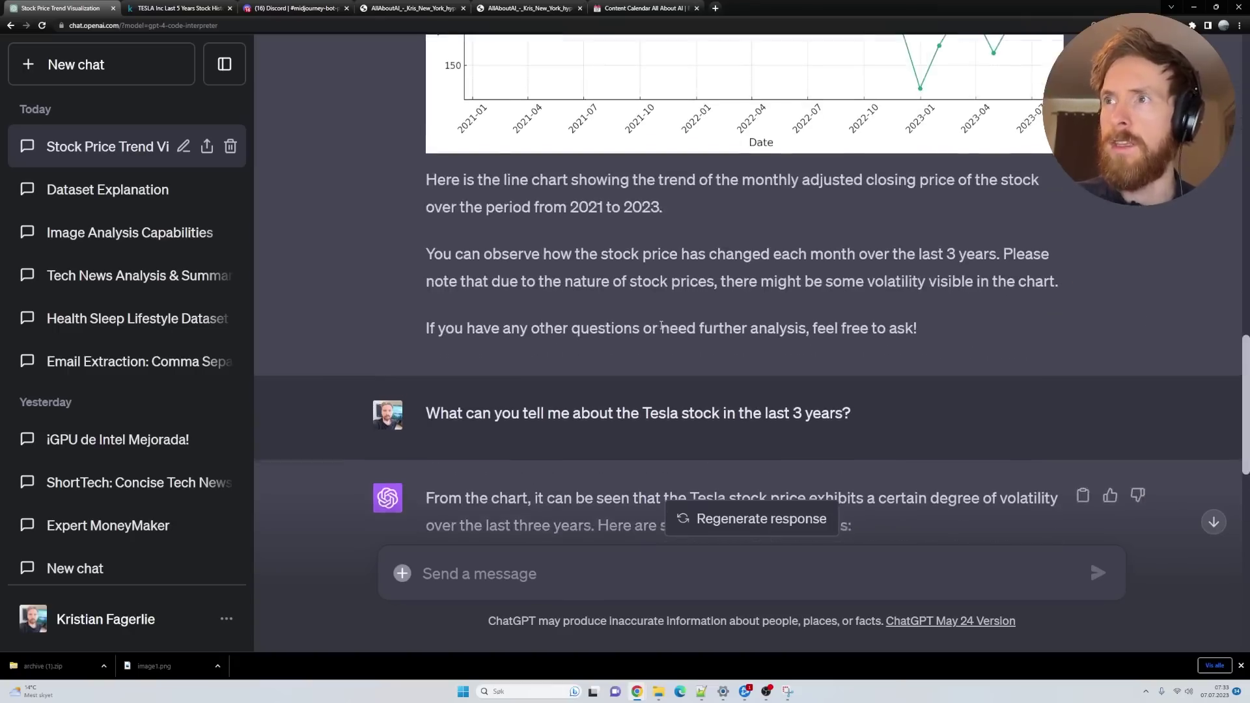
pyautogui.scroll(-6, 660, 315)
pyautogui.moveTo(532, 263); pyautogui.dragTo(887, 269)
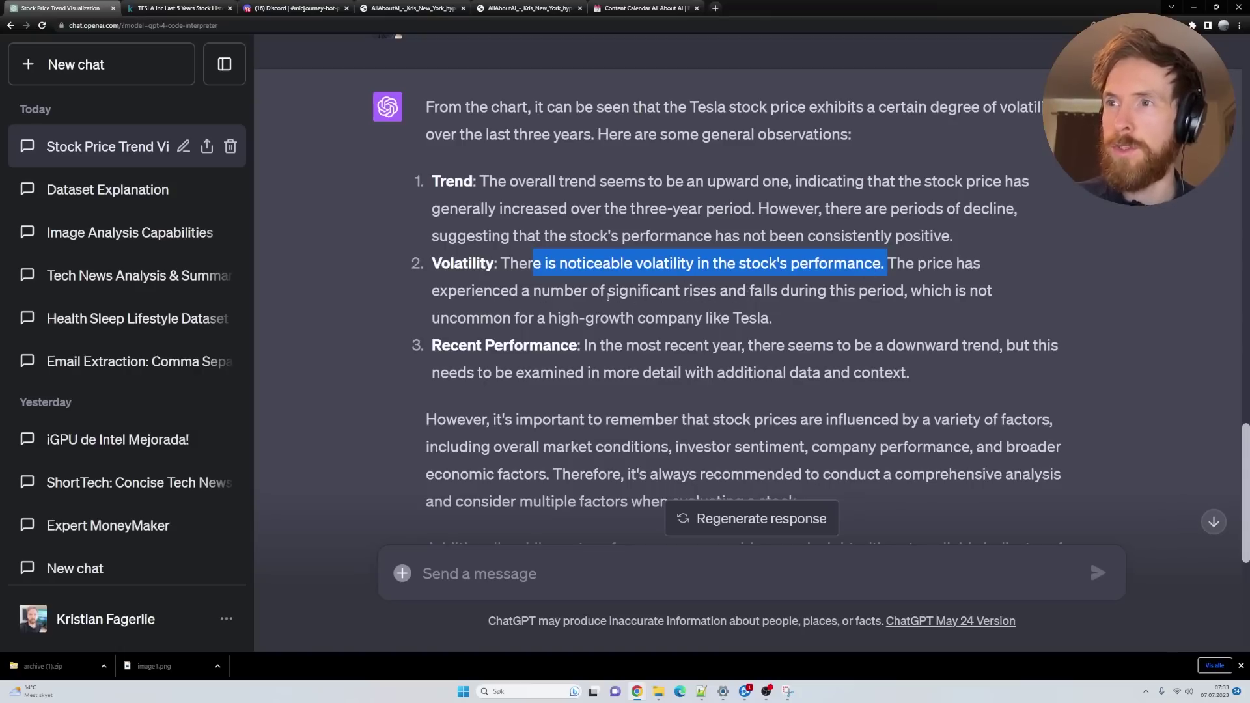
pyautogui.scroll(-1, 599, 296)
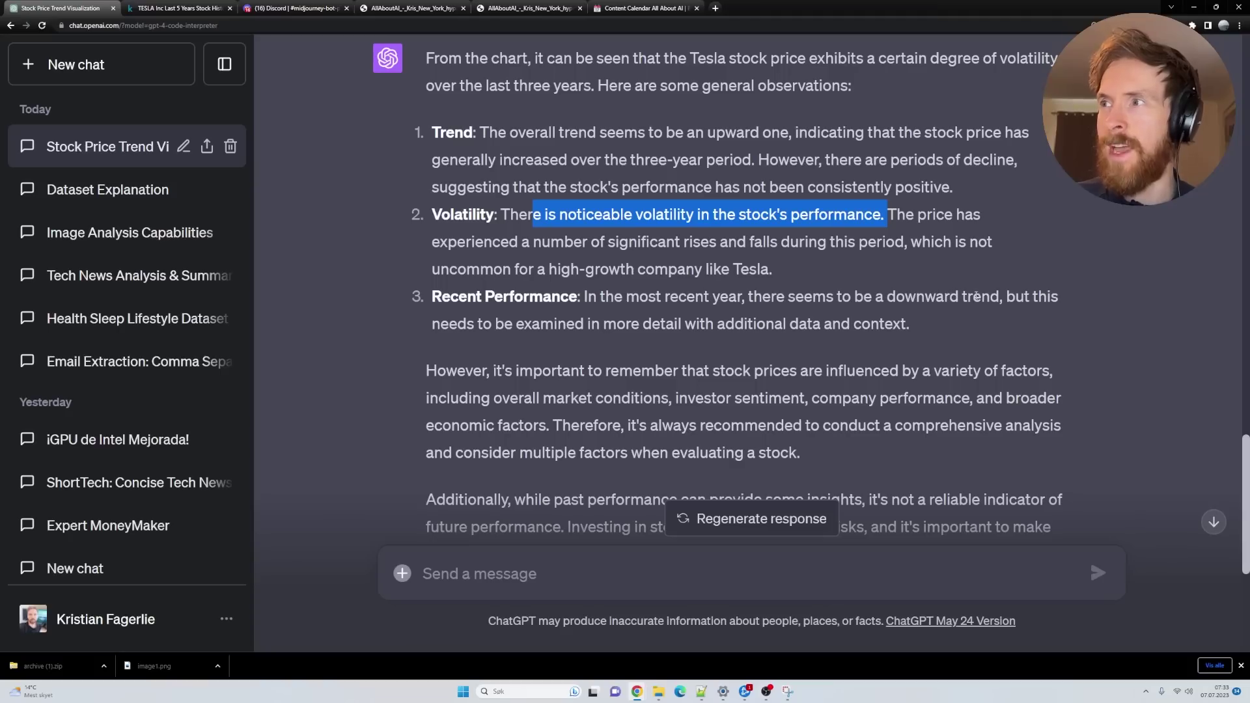
pyautogui.scroll(-5, 581, 335)
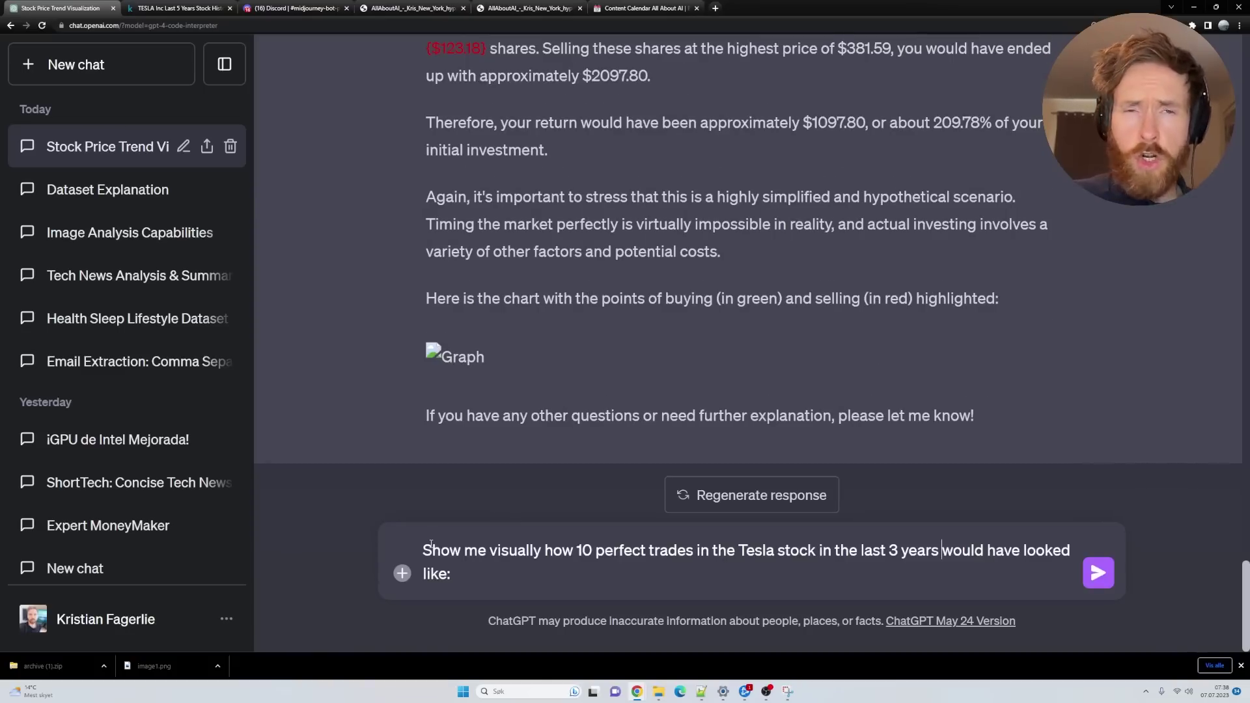
# Submit the 10 perfect trades request and review the chart with buy and sell markers
pyautogui.click(1101, 575)
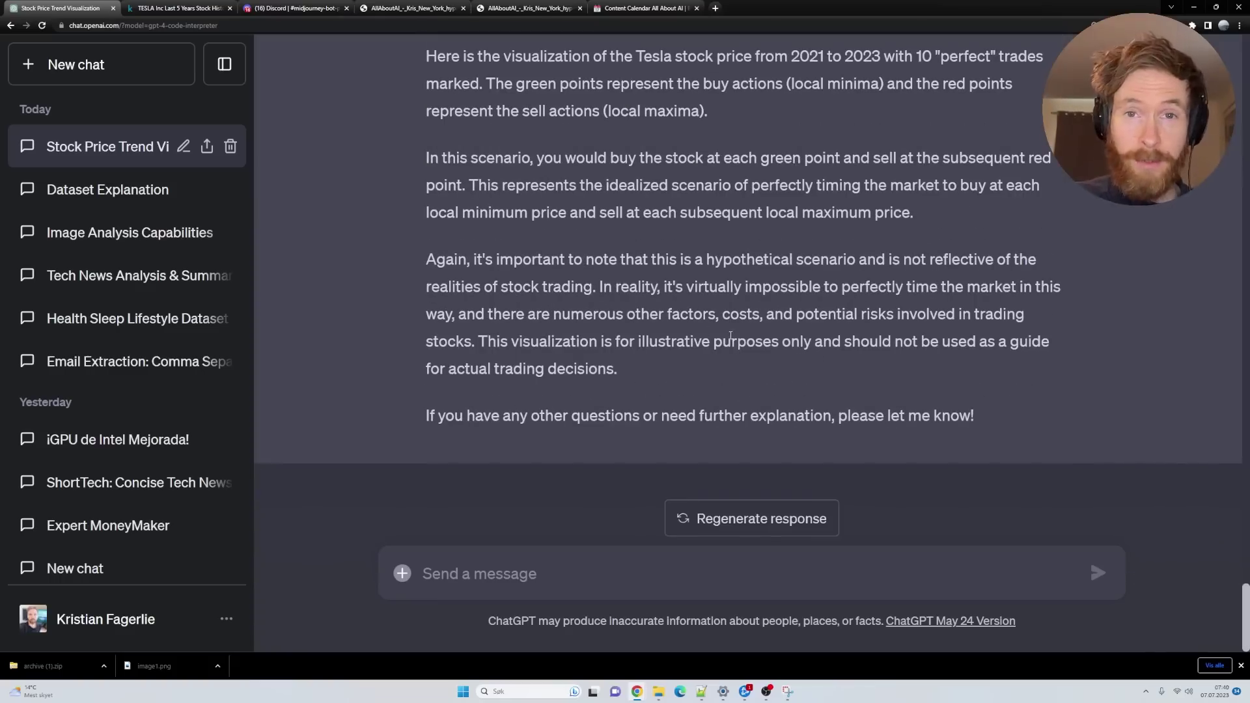
pyautogui.scroll(3, 730, 336)
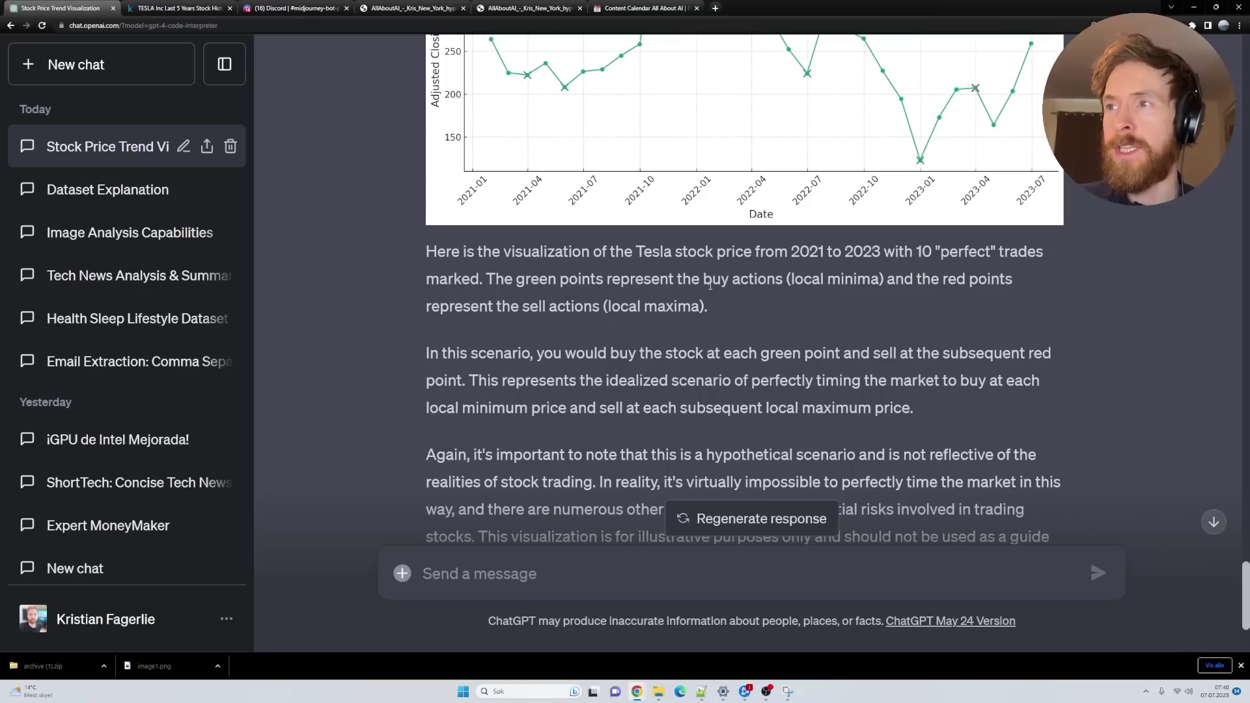
pyautogui.scroll(5, 780, 370)
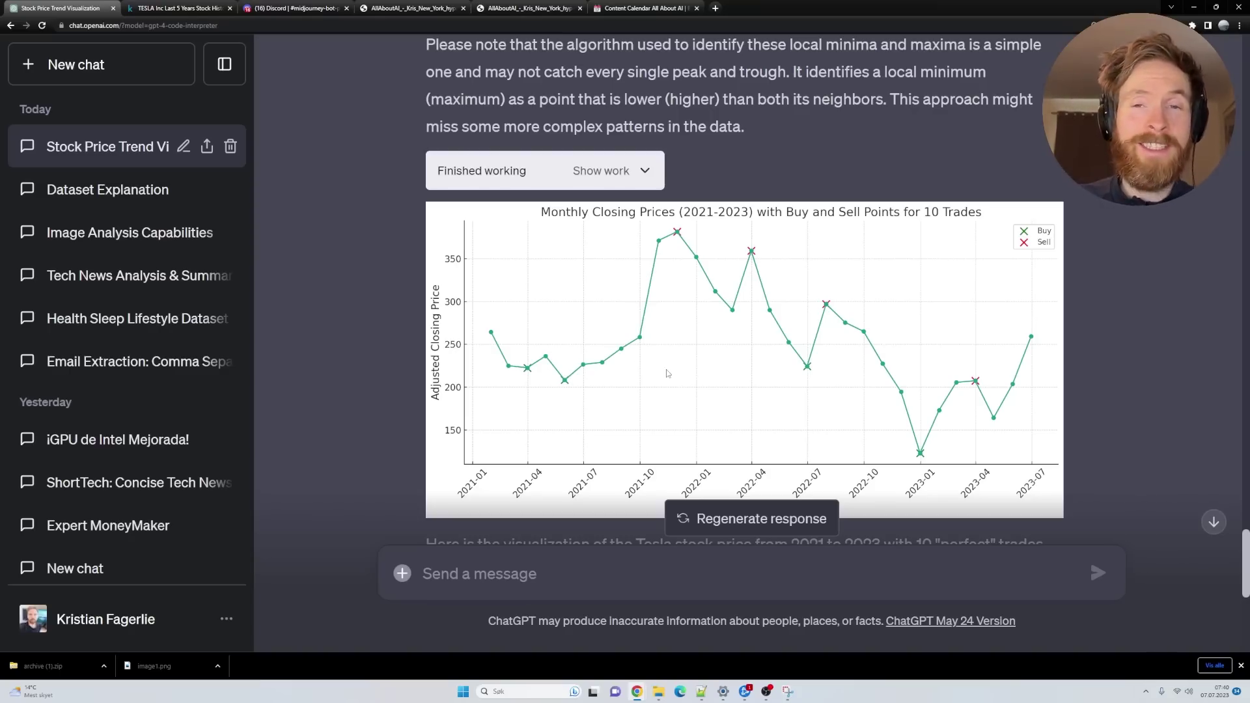
pyautogui.scroll(-8, 667, 373)
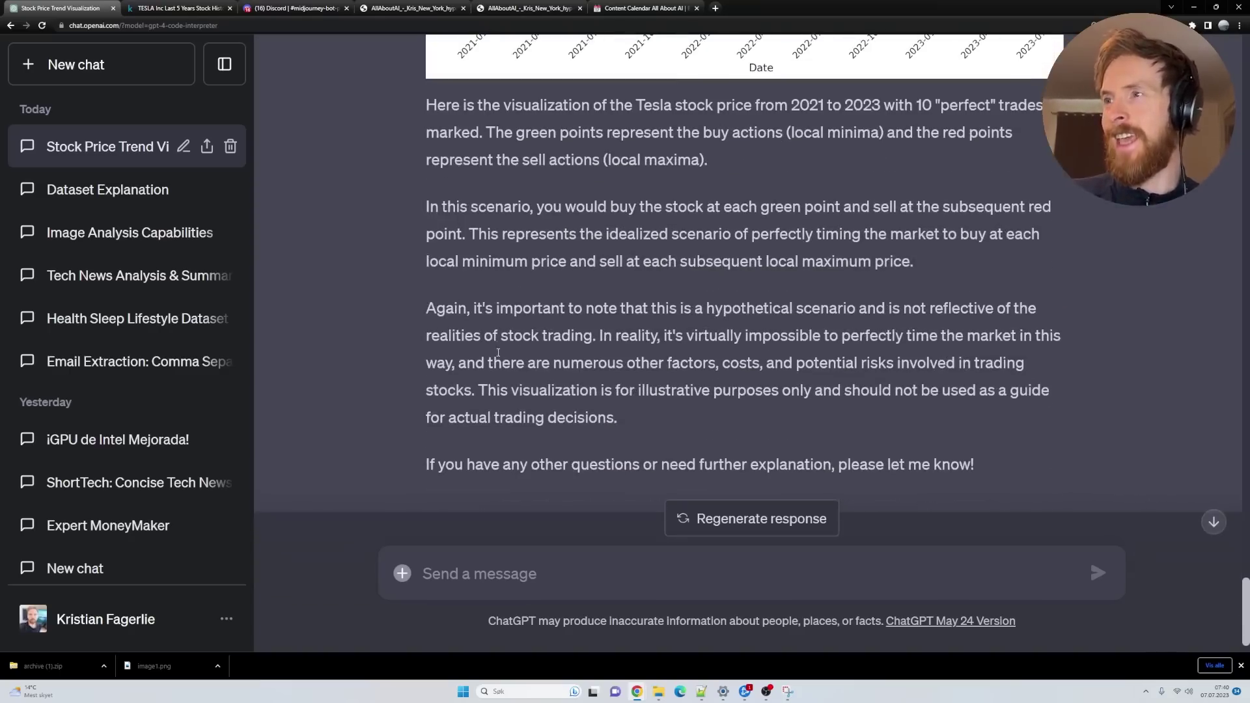